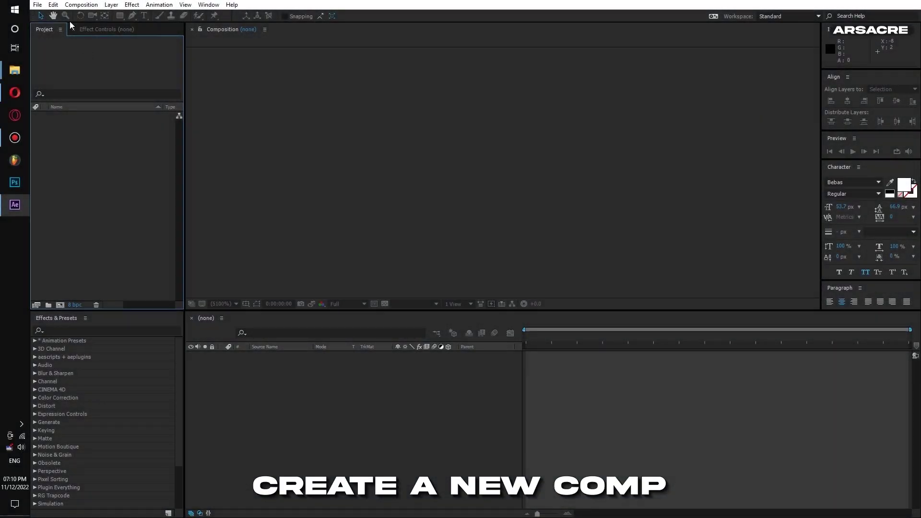
- Create the 1920×1080, 24 fps, 0:00:10:00 composition '3D Cam + Floor + Grid' with a light grey background
{"action": "left_click", "coordinate": [78, 5]}
{"action": "left_click", "coordinate": [77, 16]}
{"action": "type", "text": "3D Cam + Floor + Grid"}
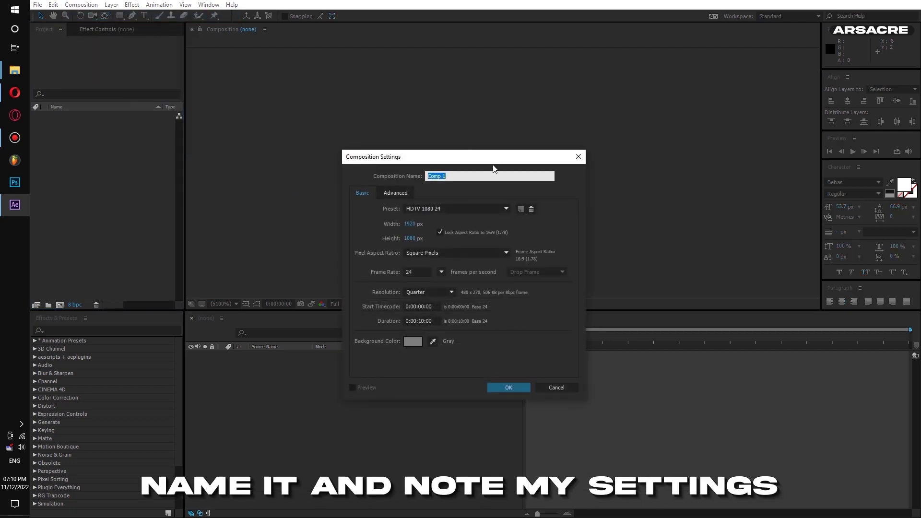
{"action": "left_click", "coordinate": [420, 320]}
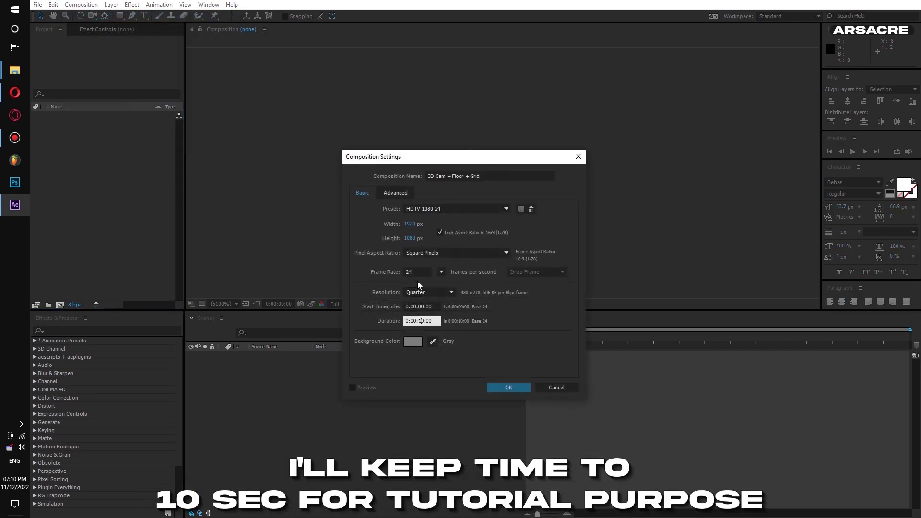
{"action": "left_click", "coordinate": [417, 209]}
{"action": "left_click", "coordinate": [395, 193]}
{"action": "left_click", "coordinate": [363, 194]}
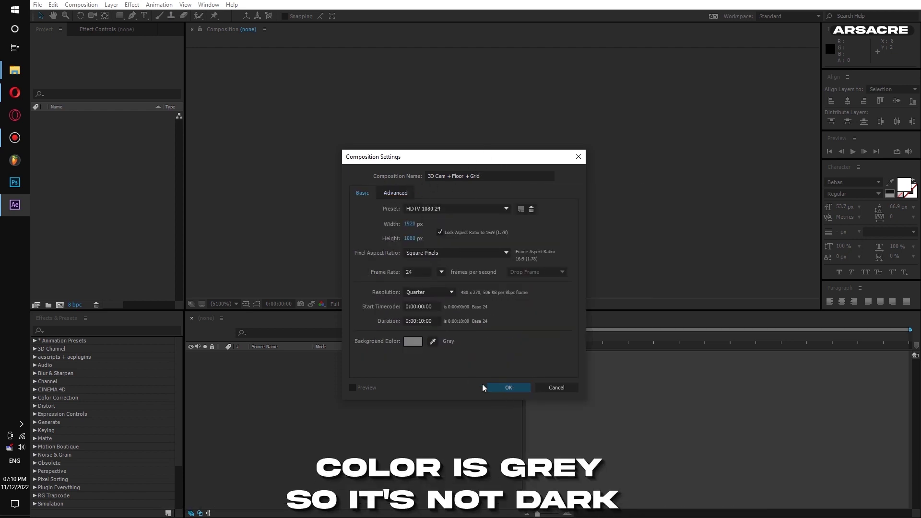
{"action": "left_click", "coordinate": [413, 341]}
{"action": "left_click_drag", "start_coordinate": [160, 318], "coordinate": [71, 311]}
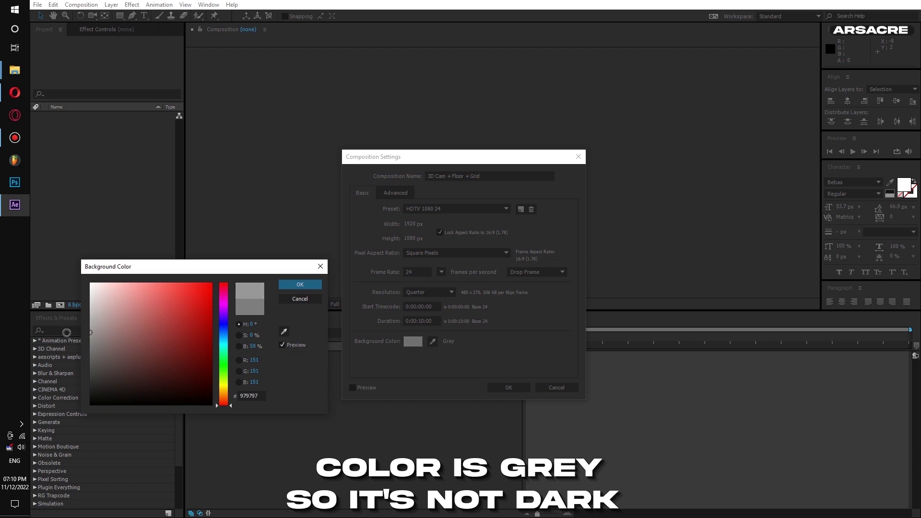
{"action": "left_click", "coordinate": [300, 284]}
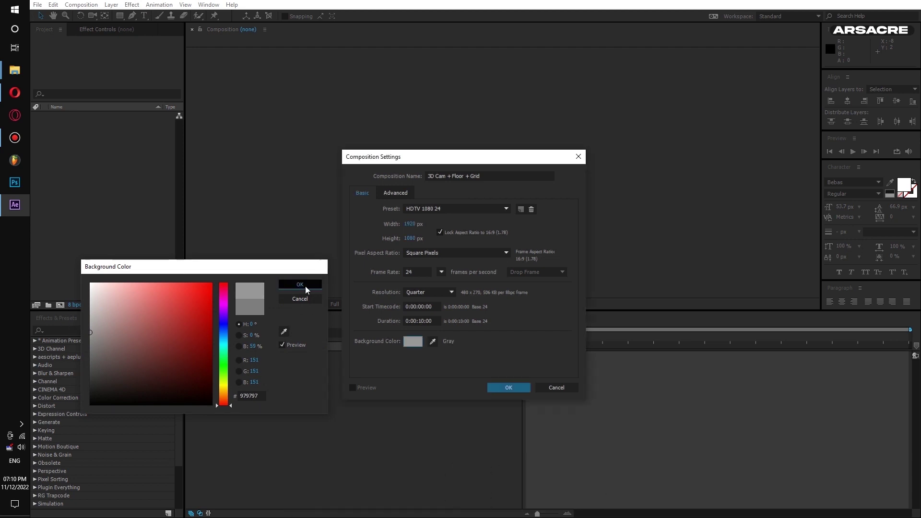
{"action": "left_click", "coordinate": [508, 388]}
- Turn on Title/Action Safe guides and add a black full-frame solid named Grid Floor
{"action": "left_click", "coordinate": [257, 305]}
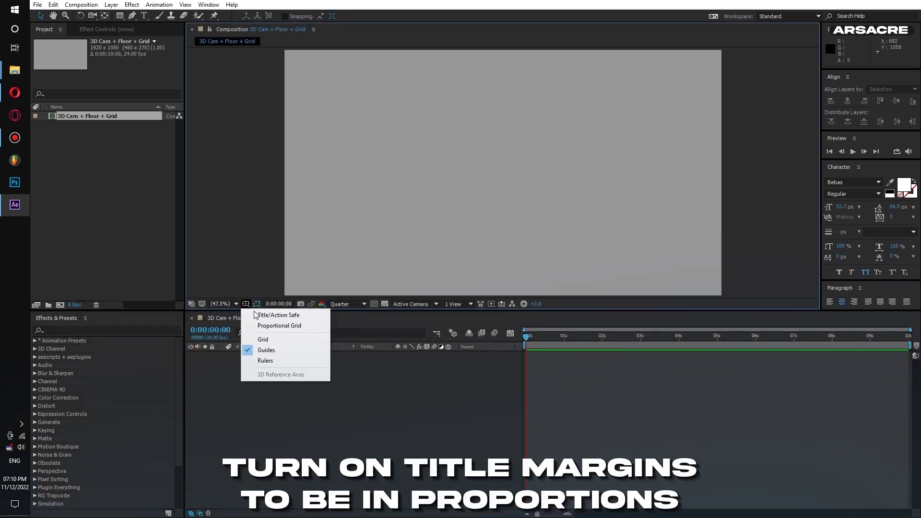
{"action": "left_click", "coordinate": [276, 315]}
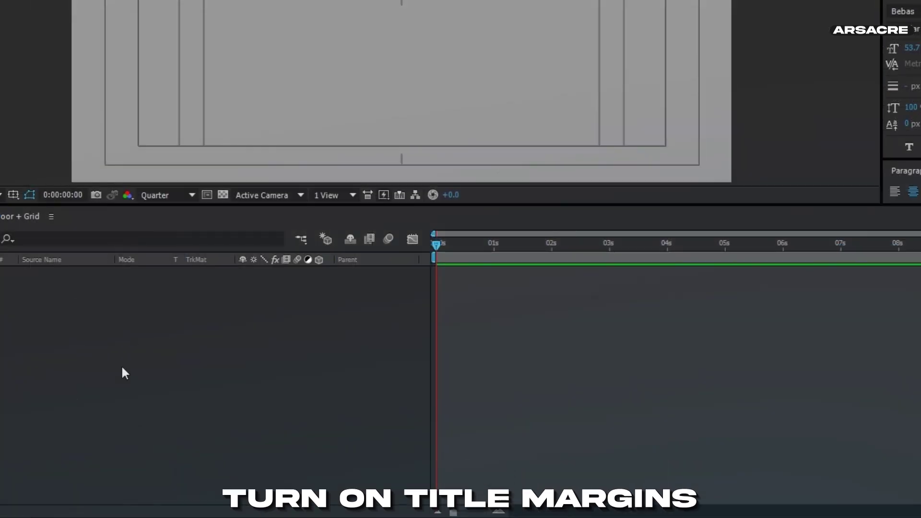
{"action": "right_click", "coordinate": [297, 394]}
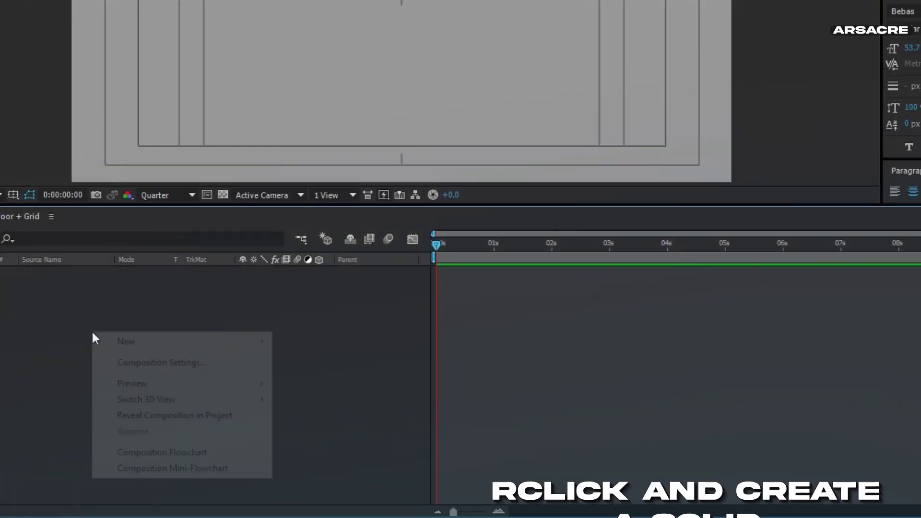
{"action": "mouse_move", "coordinate": [327, 403]}
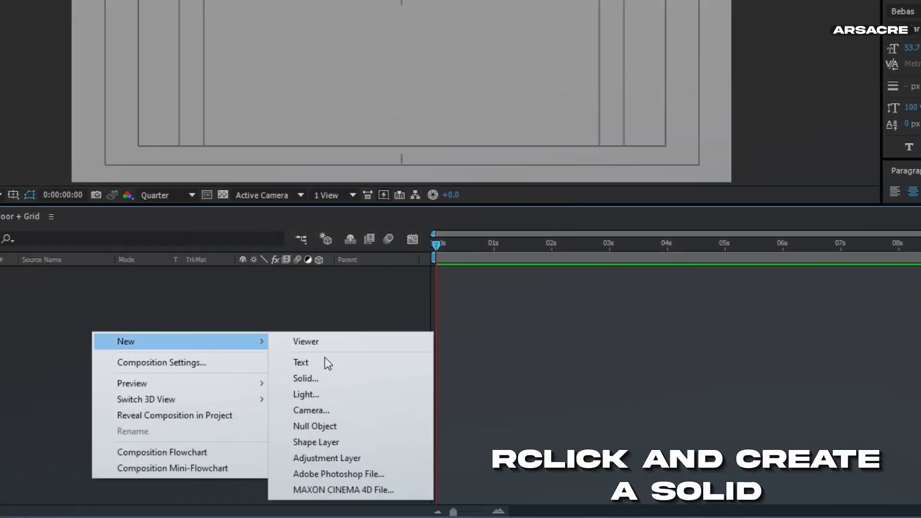
{"action": "left_click", "coordinate": [309, 379]}
{"action": "type", "text": "Grid Floor"}
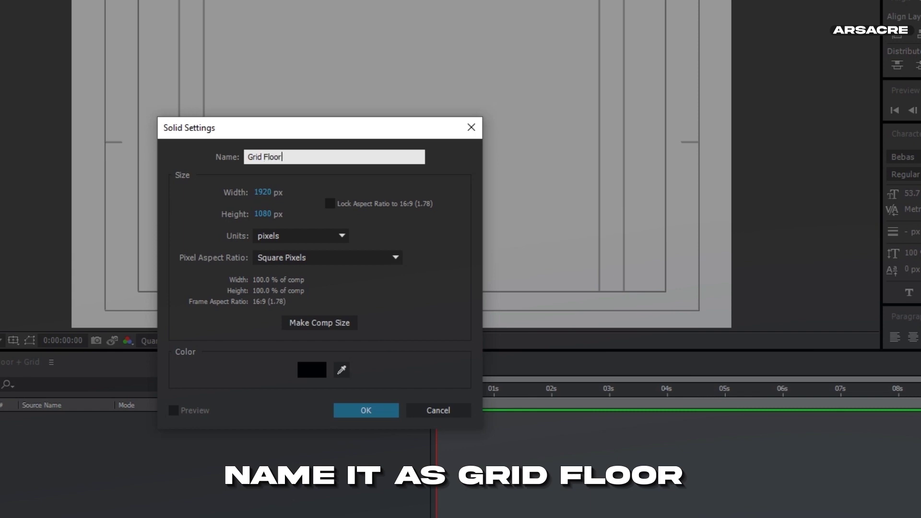
{"action": "key", "text": "Return"}
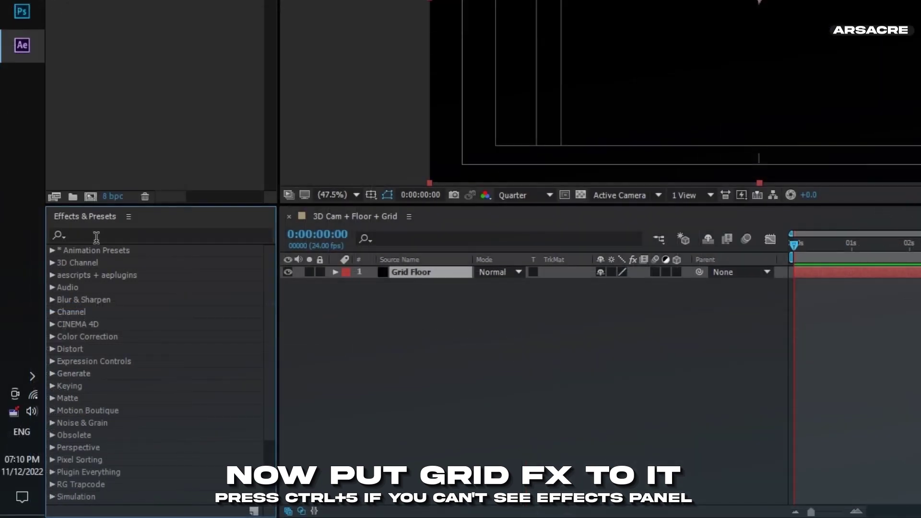
- Search the effects for 'grid' and apply the Grid effect to the Grid Floor layer
{"action": "left_click", "coordinate": [64, 331]}
{"action": "type", "text": "grid"}
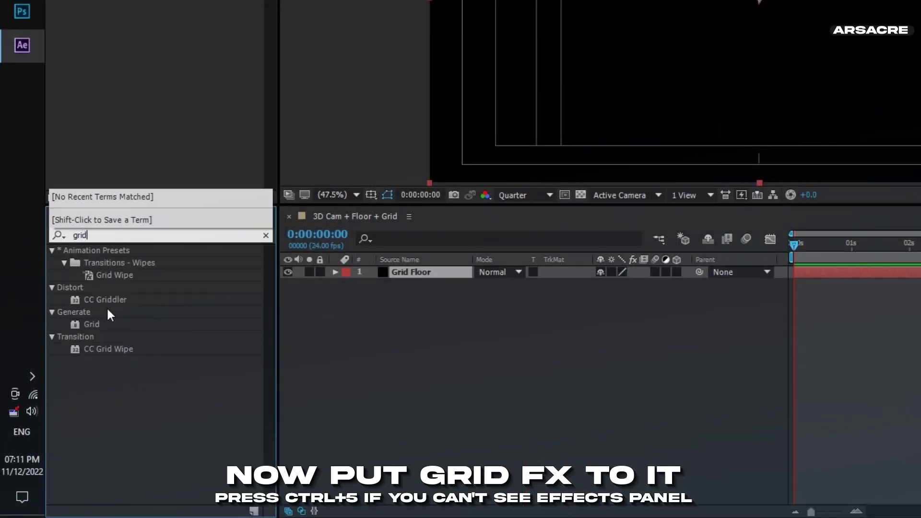
{"action": "left_click_drag", "start_coordinate": [93, 324], "coordinate": [426, 275]}
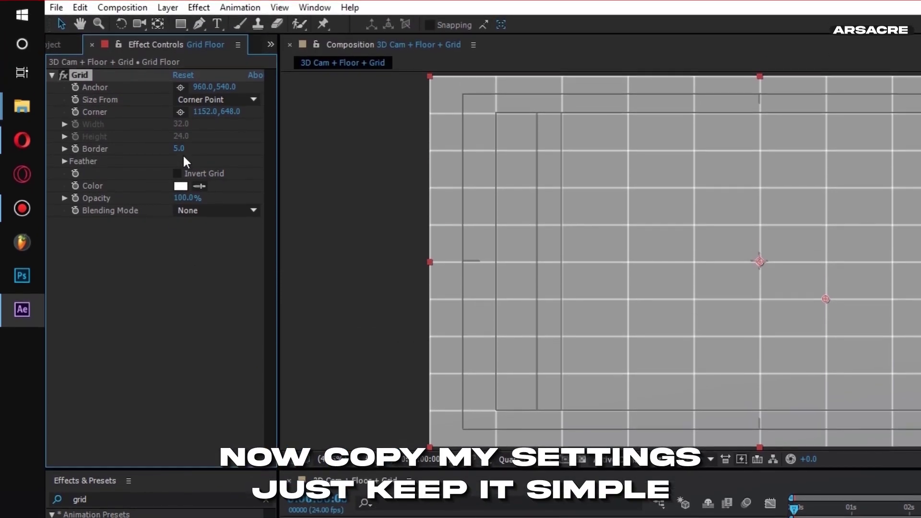
- Set the Grid corner to 1052,631 and border to 10, leaving Invert Grid off
{"action": "mouse_move", "coordinate": [220, 110]}
{"action": "left_mouse_down"}
{"action": "mouse_move", "coordinate": [201, 110]}
{"action": "mouse_move", "coordinate": [216, 102]}
{"action": "left_mouse_up"}
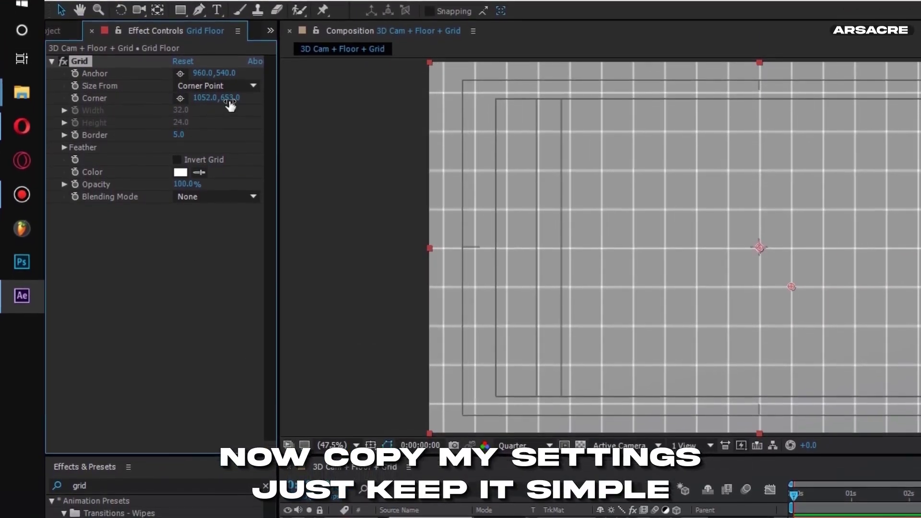
{"action": "left_click_drag", "start_coordinate": [791, 281], "coordinate": [791, 279]}
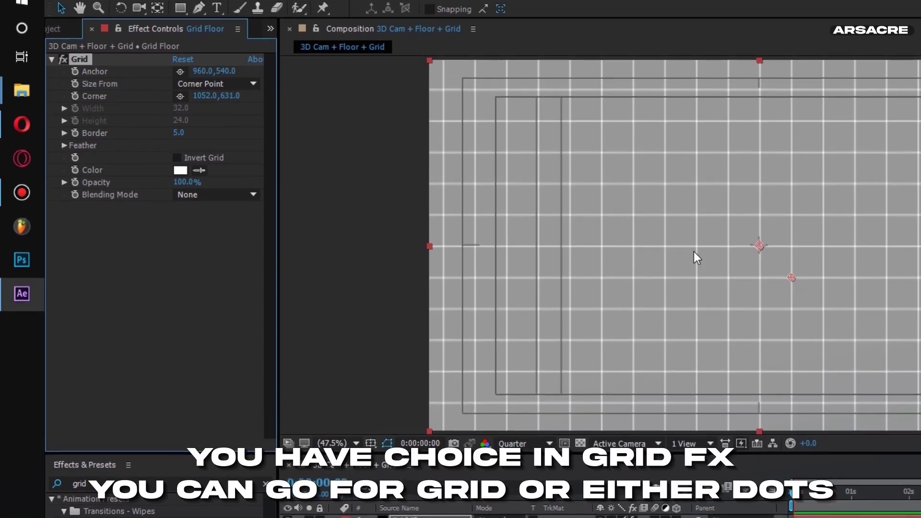
{"action": "mouse_move", "coordinate": [184, 130]}
{"action": "left_mouse_down"}
{"action": "mouse_move", "coordinate": [234, 133]}
{"action": "mouse_move", "coordinate": [197, 130]}
{"action": "left_mouse_up"}
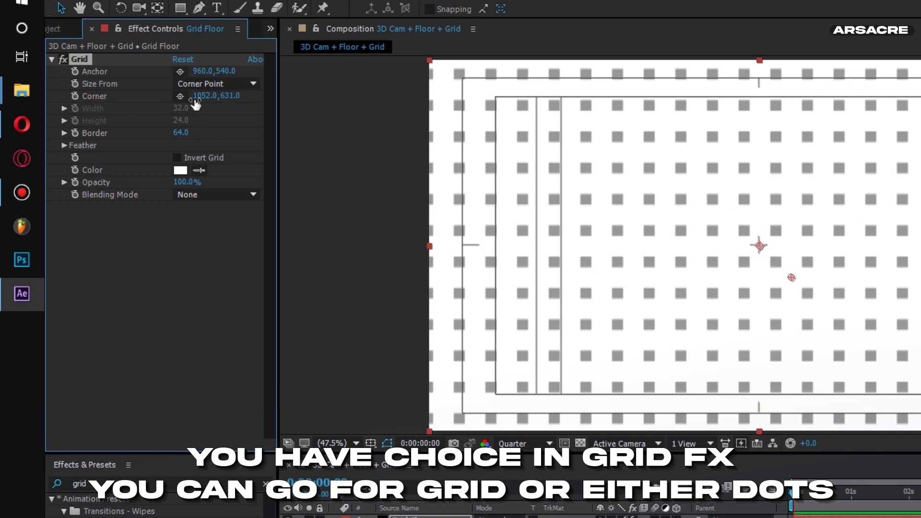
{"action": "left_click", "coordinate": [177, 158]}
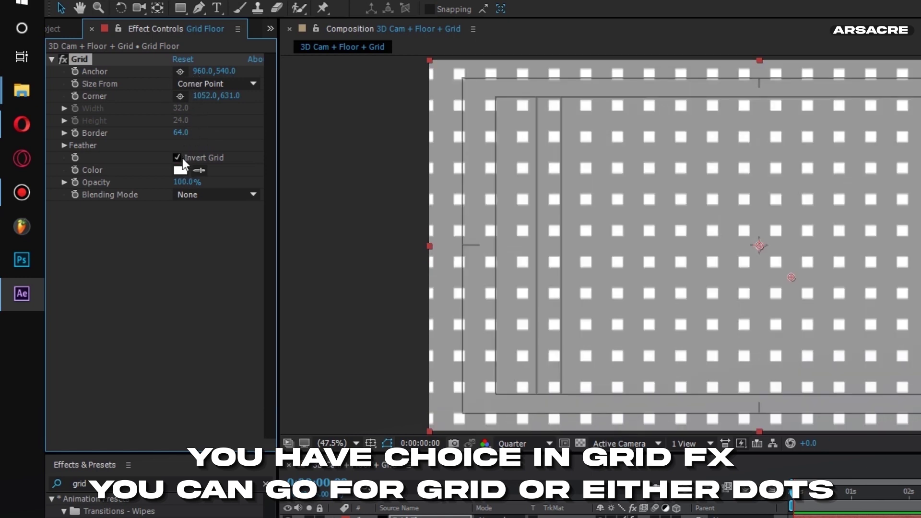
{"action": "mouse_move", "coordinate": [181, 133]}
{"action": "left_mouse_down"}
{"action": "mouse_move", "coordinate": [190, 130]}
{"action": "mouse_move", "coordinate": [164, 138]}
{"action": "left_mouse_up"}
{"action": "left_click", "coordinate": [177, 158]}
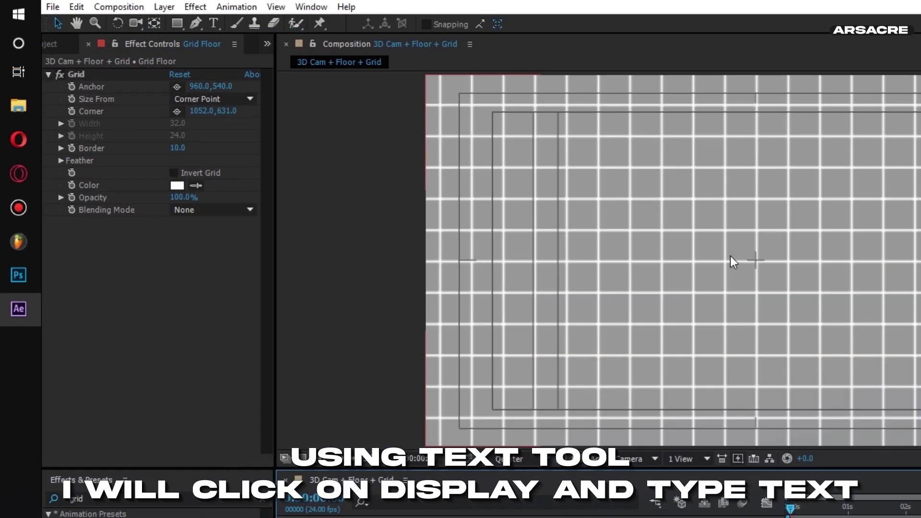
- Add a centred '3D cam' text layer, nudge it right and enlarge it to about 110 px
{"action": "left_click", "coordinate": [213, 22]}
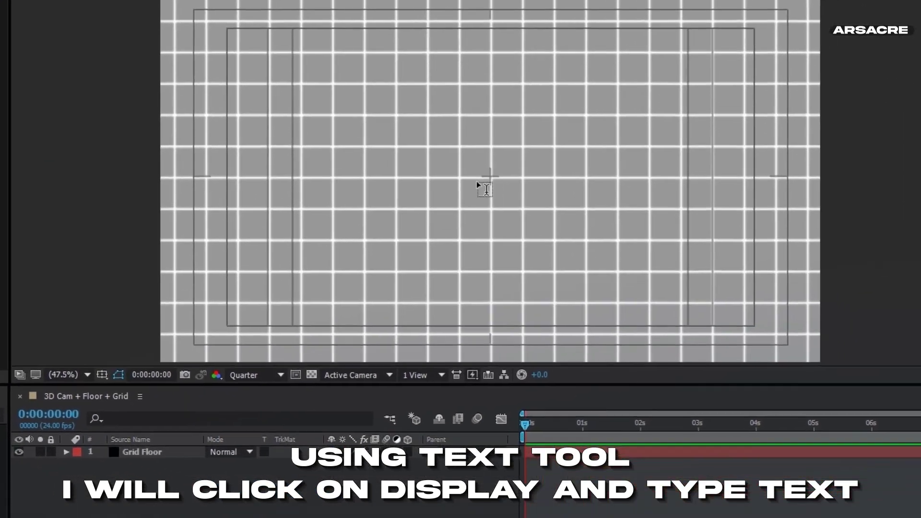
{"action": "left_click", "coordinate": [742, 259]}
{"action": "type", "text": "3"}
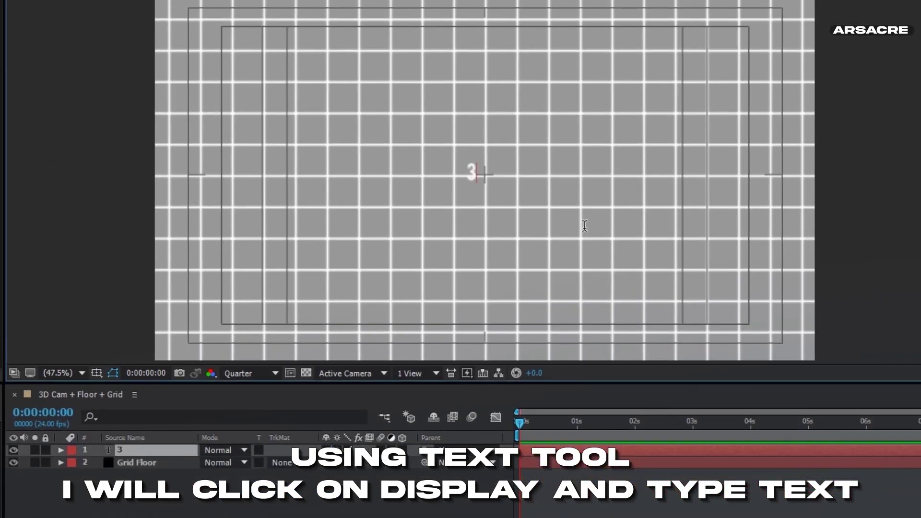
{"action": "type", "text": "D cam"}
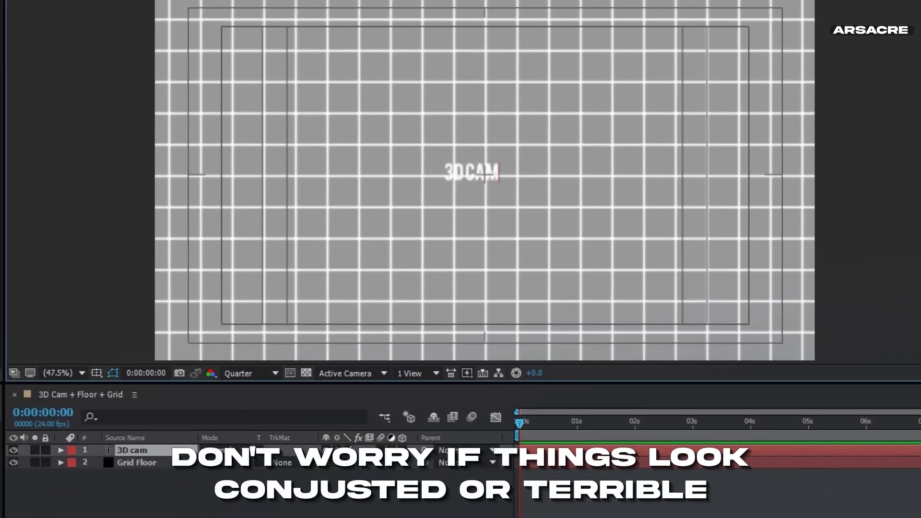
{"action": "key", "text": "KP_Enter"}
{"action": "left_click_drag", "start_coordinate": [483, 169], "coordinate": [492, 171]}
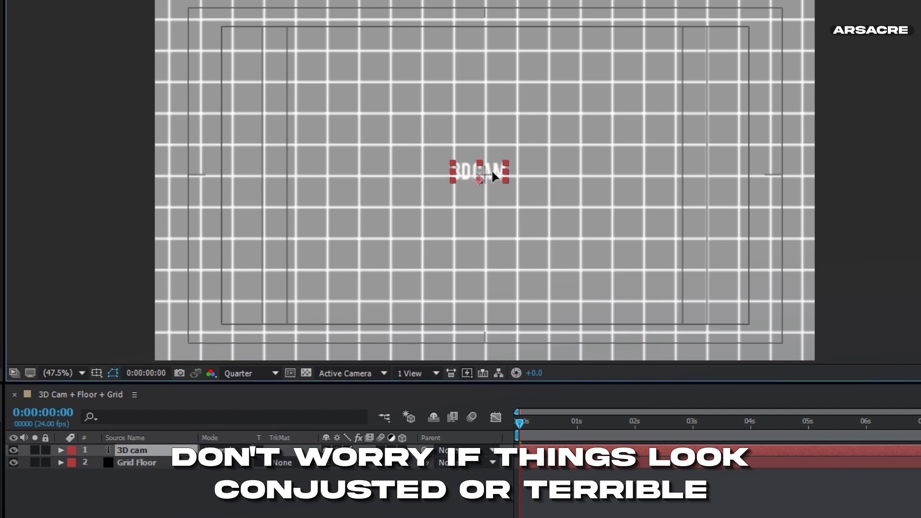
{"action": "key", "text": "ctrl+shift+period"}
{"action": "key", "text": "ctrl+shift+period"}
{"action": "key", "text": "ctrl+shift+period"}
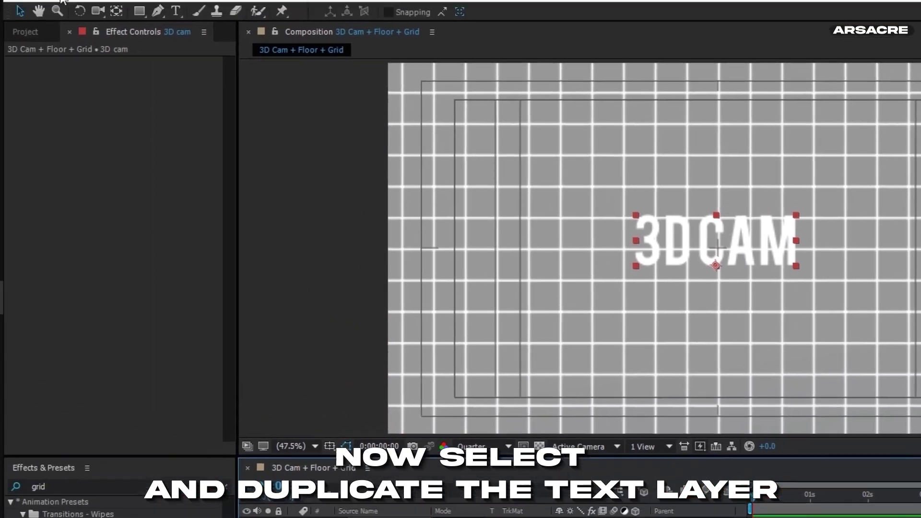
- Duplicate the 3D cam text layer and change the copy's text to 'typography'
{"action": "left_click", "coordinate": [78, 7]}
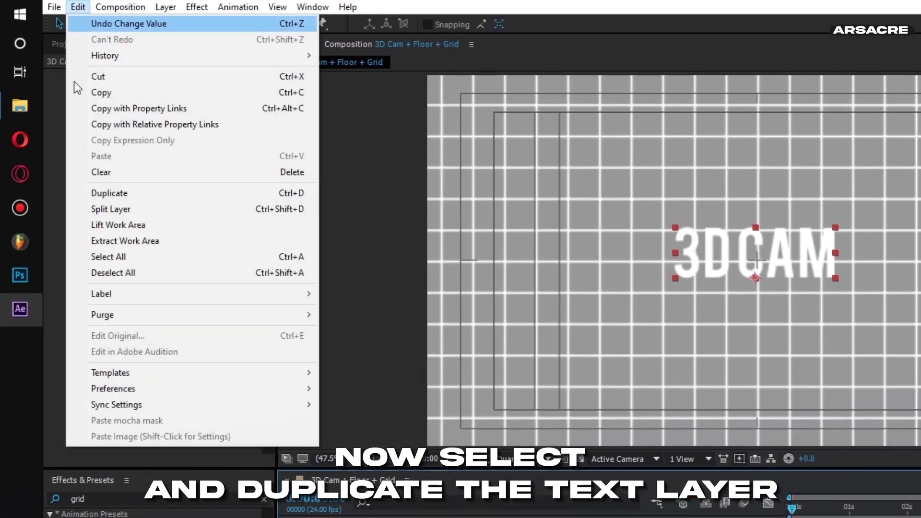
{"action": "left_click", "coordinate": [117, 193]}
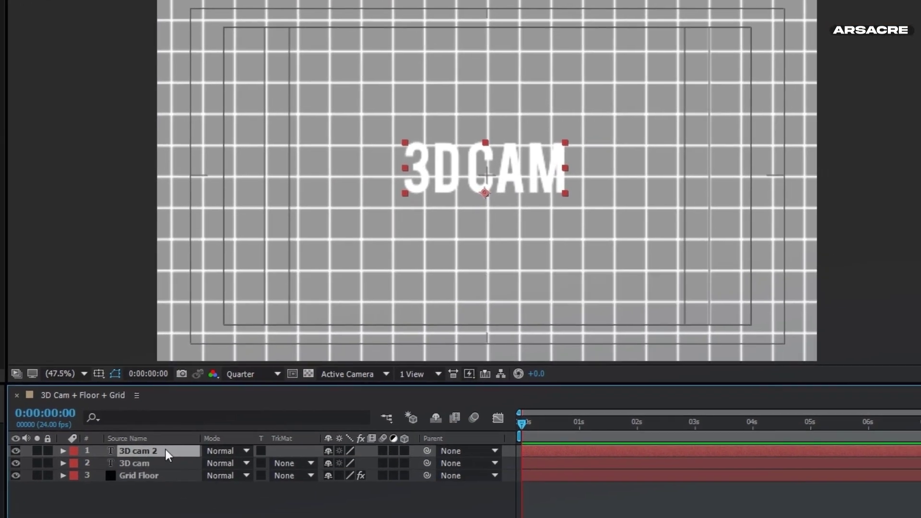
{"action": "double_click", "coordinate": [164, 450]}
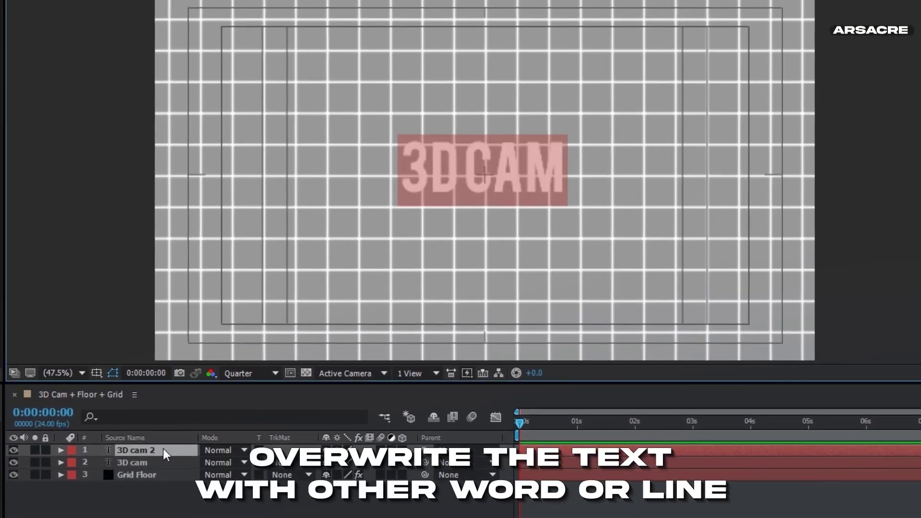
{"action": "type", "text": "ty"}
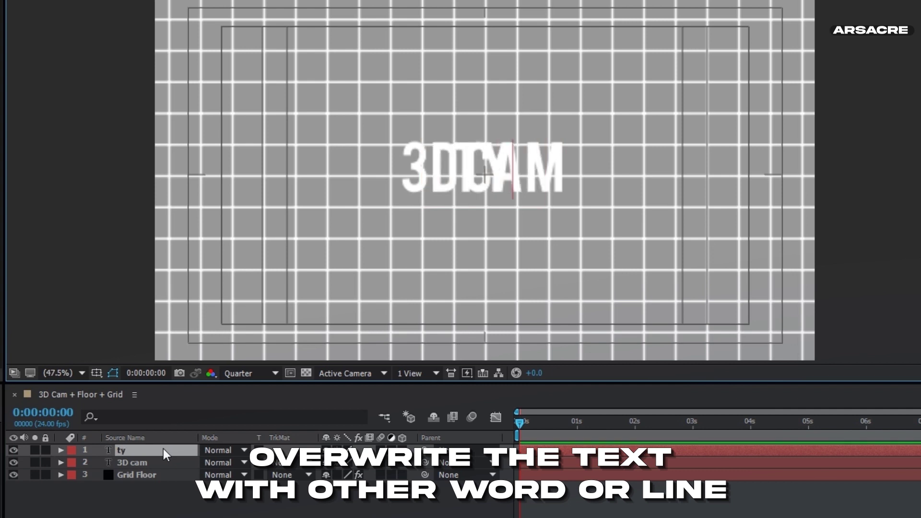
{"action": "type", "text": "pograophy"}
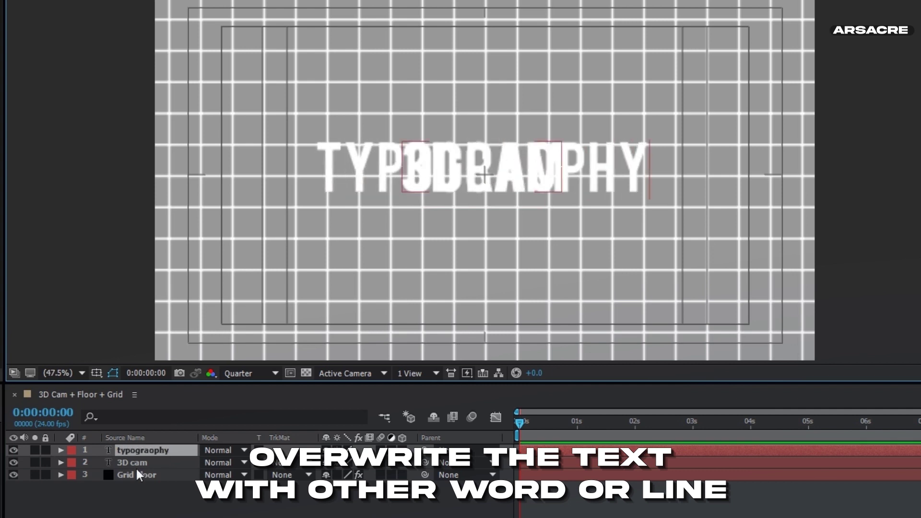
{"action": "double_click", "coordinate": [149, 450]}
{"action": "type", "text": "ty"}
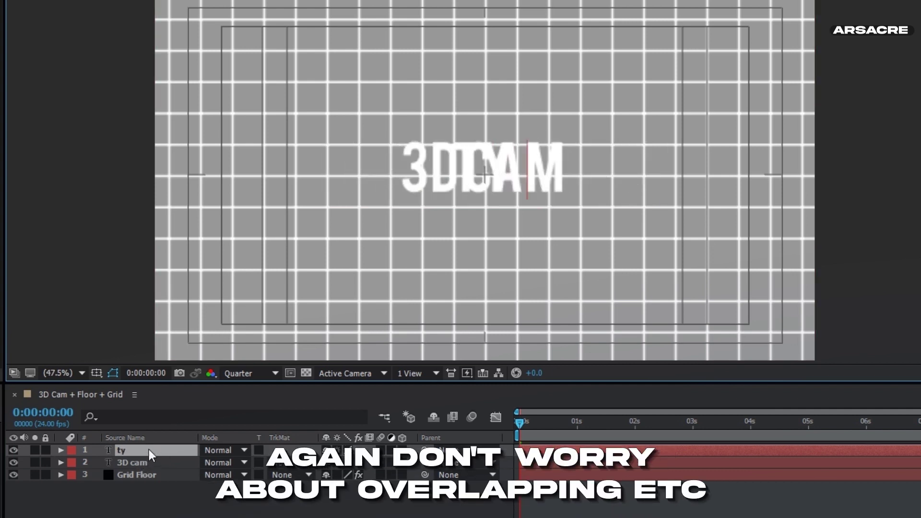
{"action": "type", "text": "pography"}
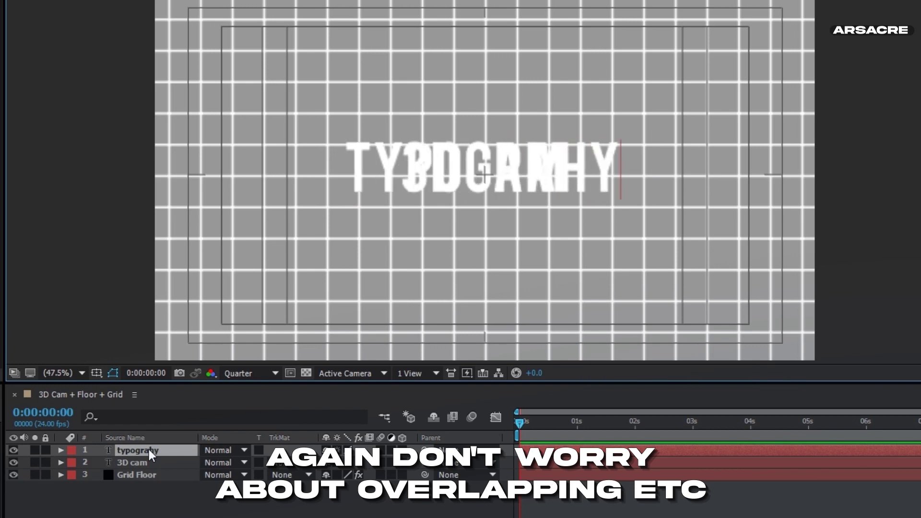
{"action": "type", "text": "p"}
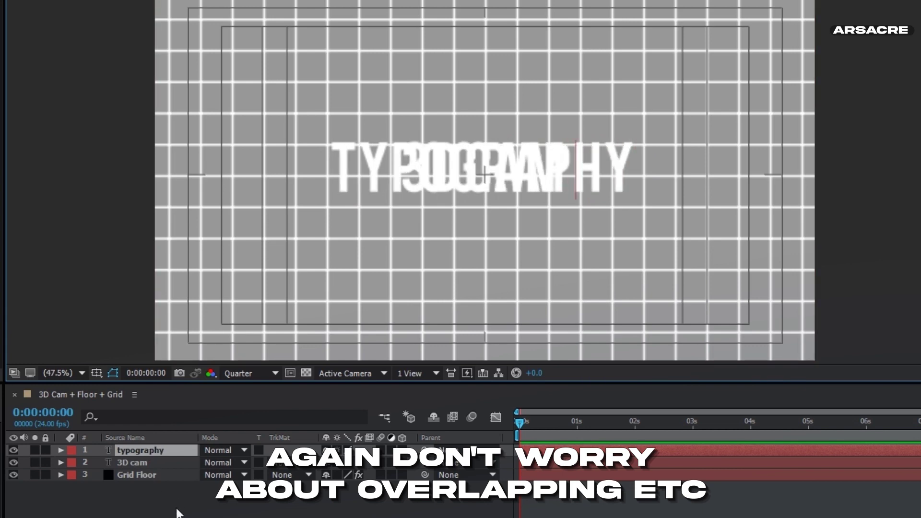
{"action": "key", "text": "Return"}
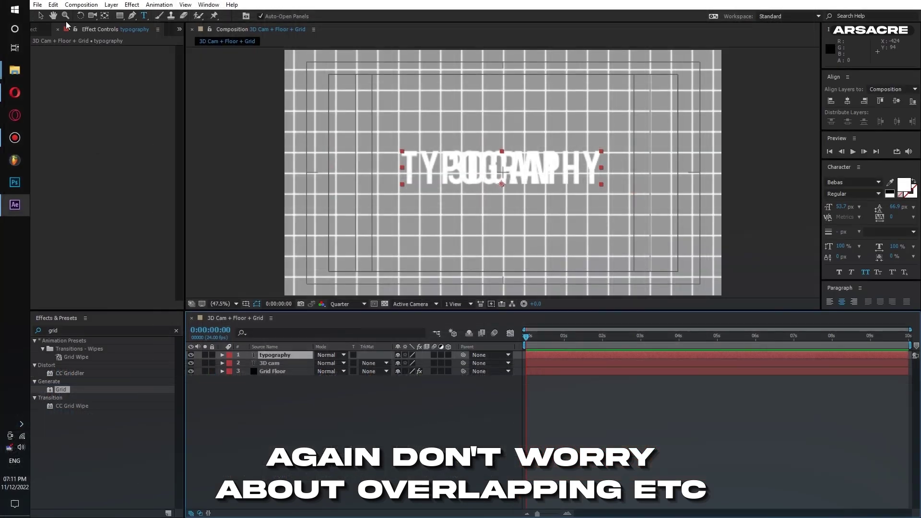
- Duplicate the typography layer and replace the copy's text with 'edit'
{"action": "left_click", "coordinate": [52, 5]}
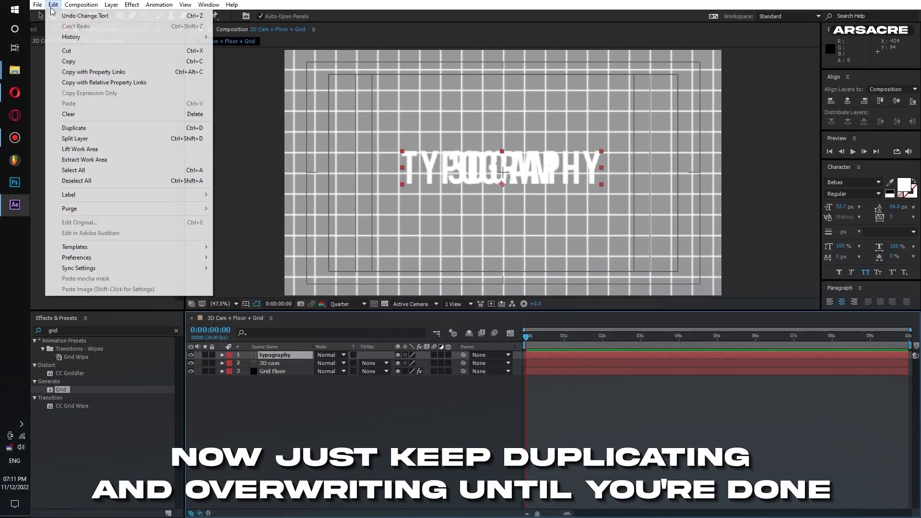
{"action": "left_click", "coordinate": [72, 128]}
{"action": "double_click", "coordinate": [285, 359]}
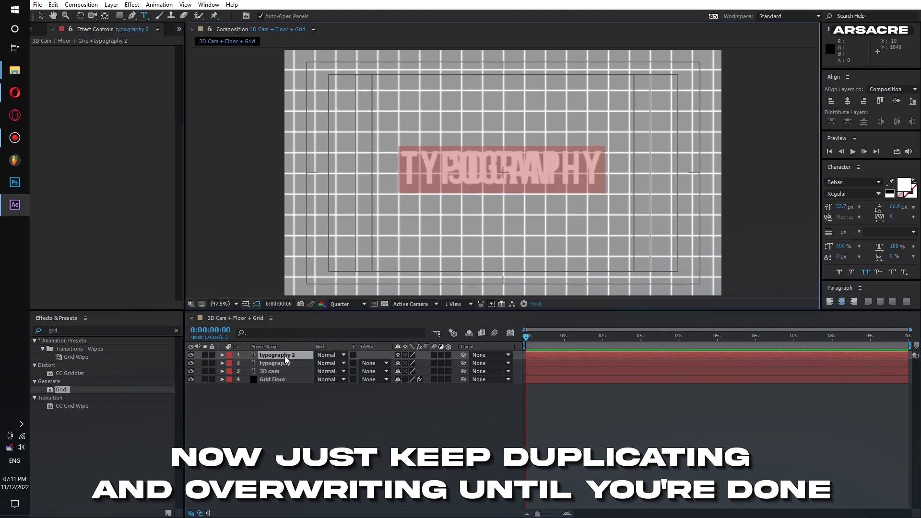
{"action": "type", "text": "edit"}
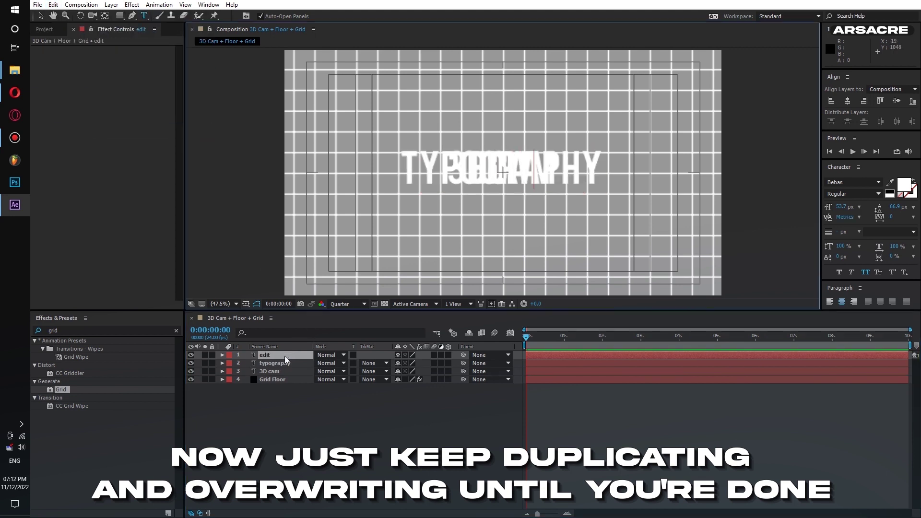
{"action": "key", "text": "Escape"}
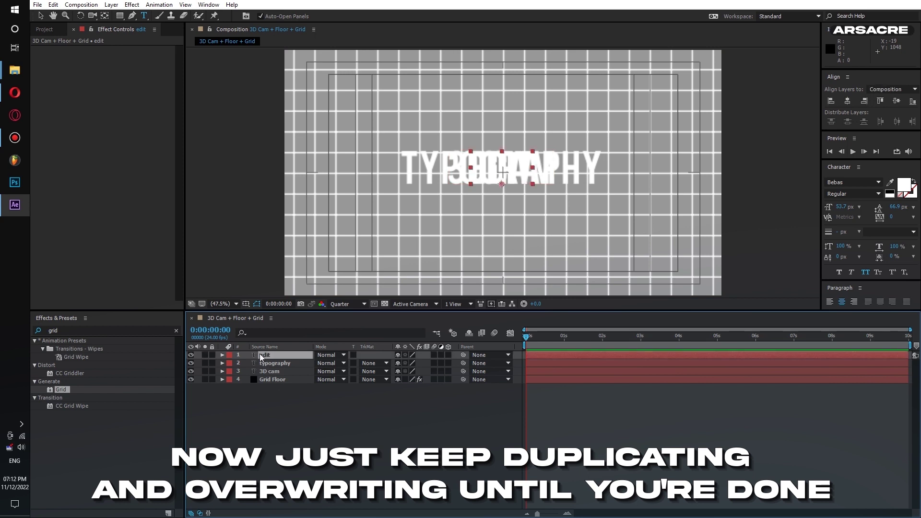
- Duplicate the edit layer and start overwriting the copy's text
{"action": "left_click", "coordinate": [294, 453]}
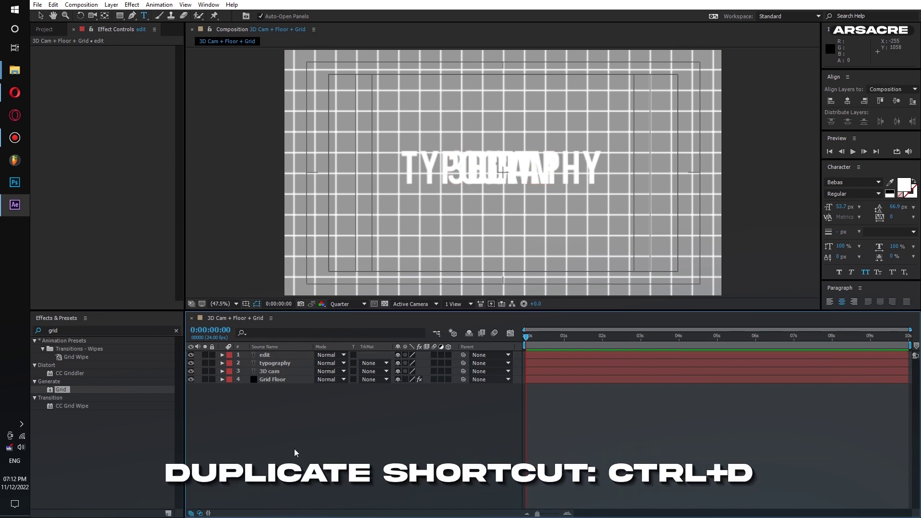
{"action": "left_click", "coordinate": [275, 356]}
{"action": "key", "text": "ctrl+d"}
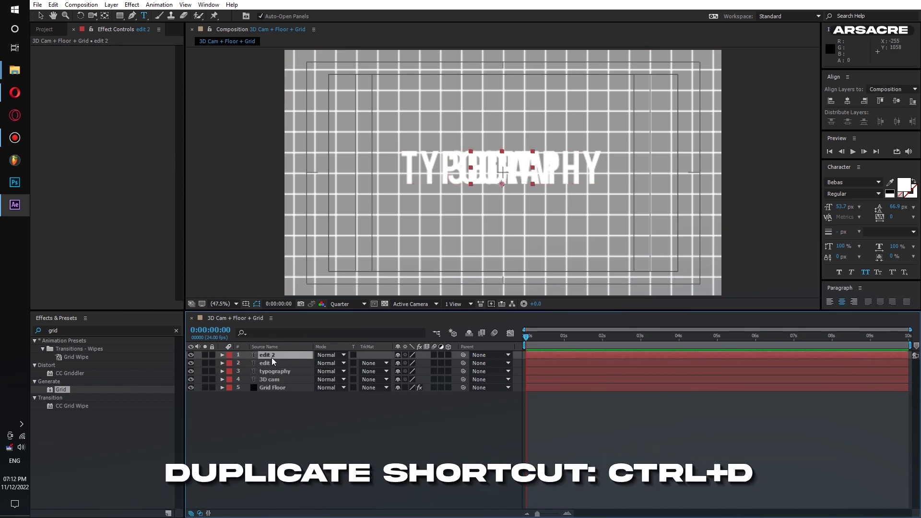
{"action": "double_click", "coordinate": [273, 359]}
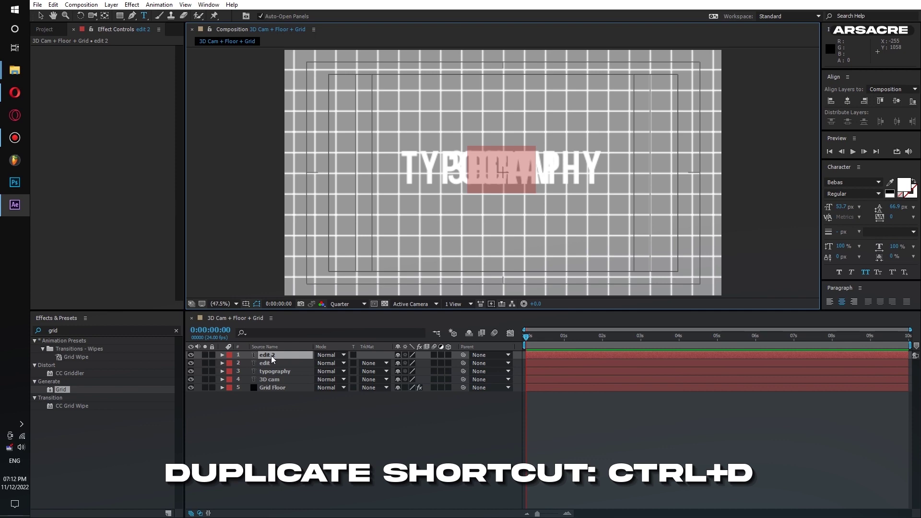
- Finish the duplicate's text as 'floor' and switch on 3D for all five layers
{"action": "type", "text": "floor"}
{"action": "left_click", "coordinate": [281, 401]}
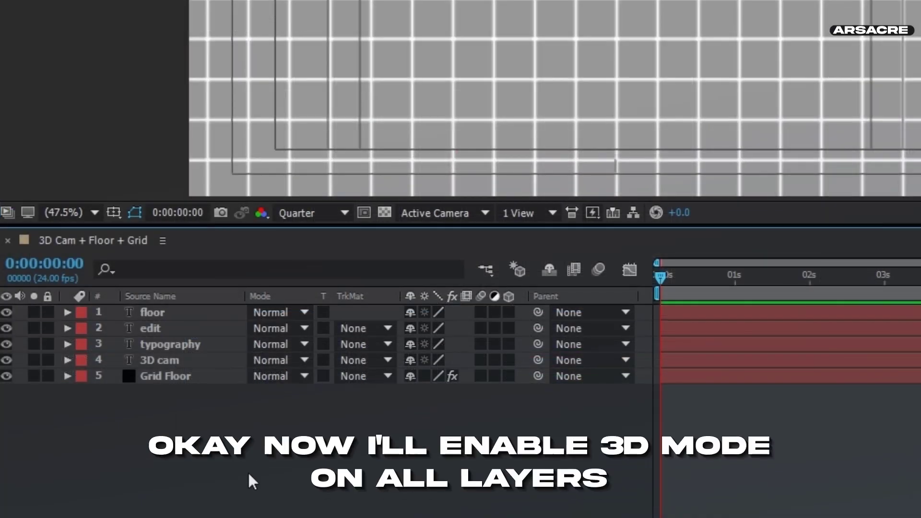
{"action": "left_click", "coordinate": [172, 367]}
{"action": "left_click", "coordinate": [160, 312], "text": "shift"}
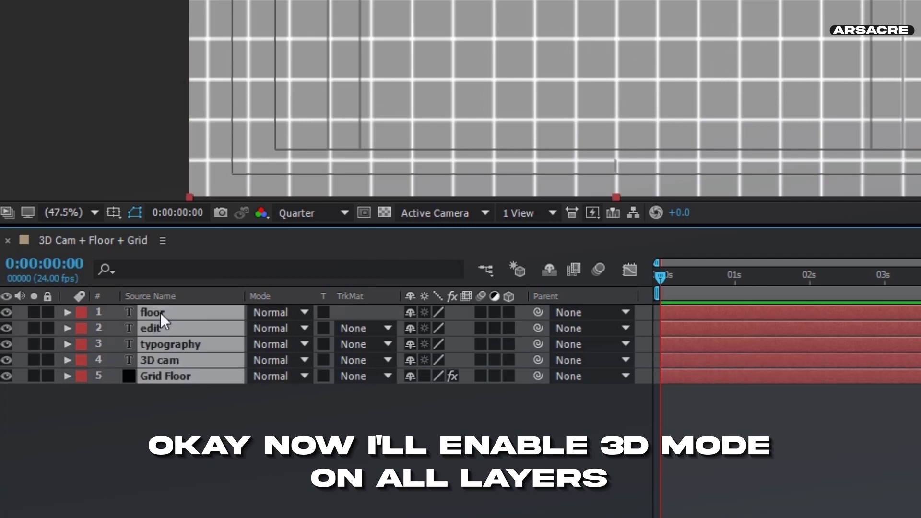
{"action": "left_click", "coordinate": [468, 392]}
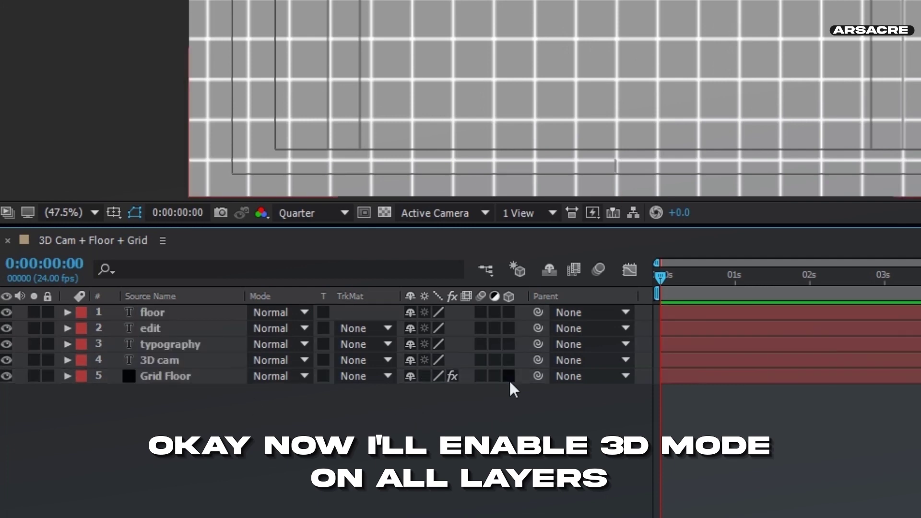
{"action": "left_click_drag", "start_coordinate": [509, 379], "coordinate": [507, 312]}
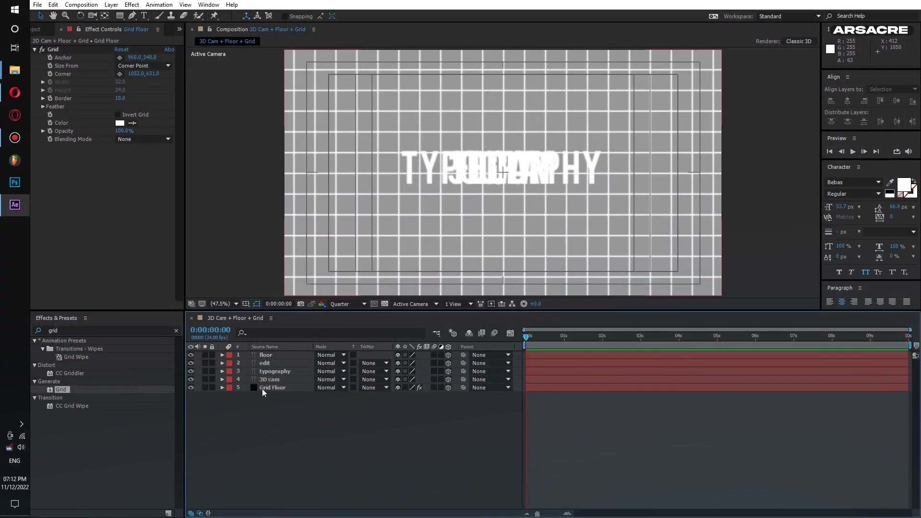
{"action": "left_click", "coordinate": [262, 389]}
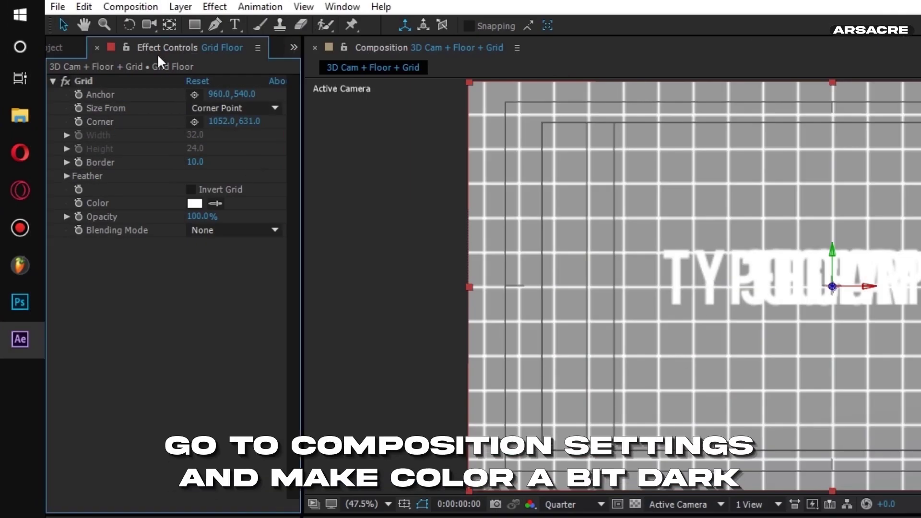
- Change the composition background colour to dark grey 343434 in Composition Settings
{"action": "left_click", "coordinate": [145, 6]}
{"action": "left_click", "coordinate": [173, 45]}
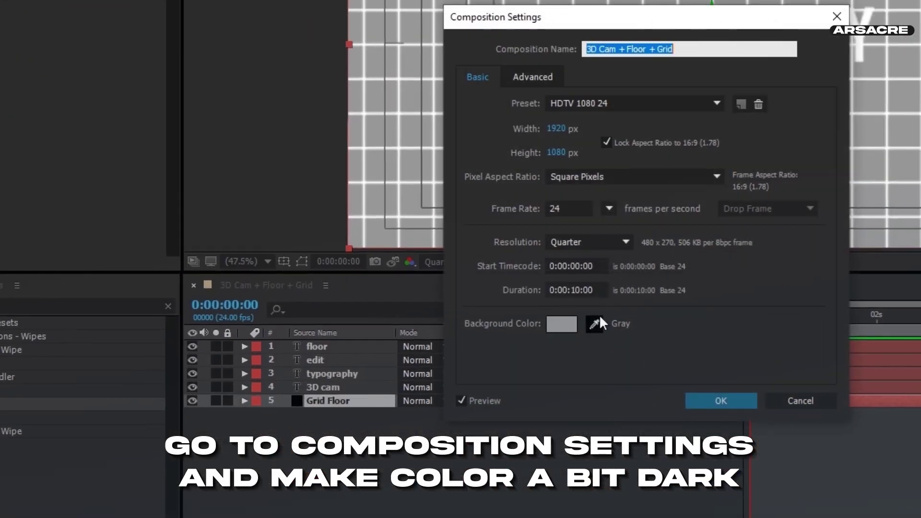
{"action": "left_click", "coordinate": [561, 324]}
{"action": "left_click_drag", "start_coordinate": [25, 309], "coordinate": [21, 389]}
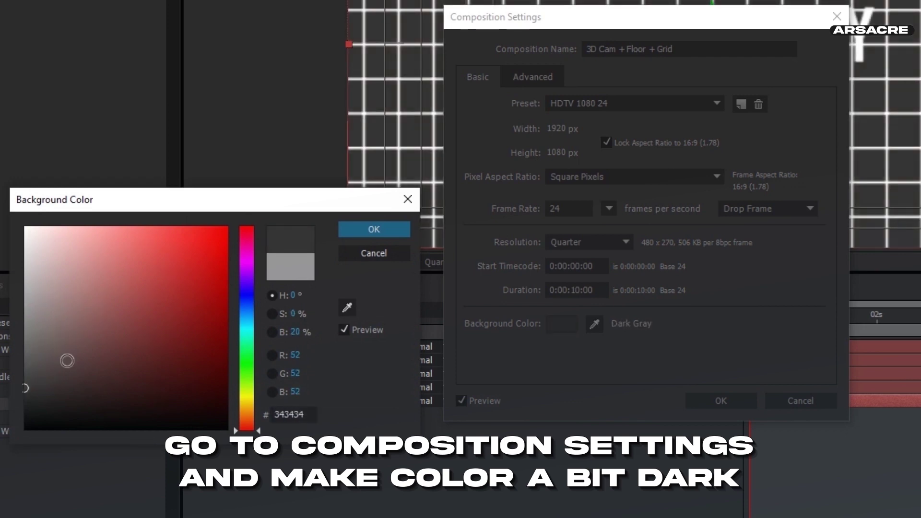
{"action": "left_click", "coordinate": [373, 230]}
{"action": "left_click", "coordinate": [721, 399]}
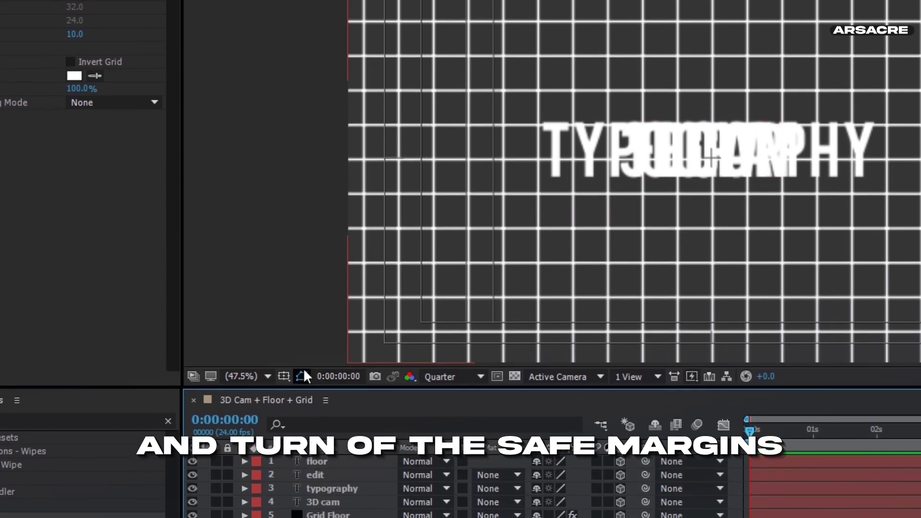
{"action": "left_click", "coordinate": [303, 373]}
- Hide the safe margins and add a Two-Node camera named Camera 1
{"action": "left_click", "coordinate": [320, 394]}
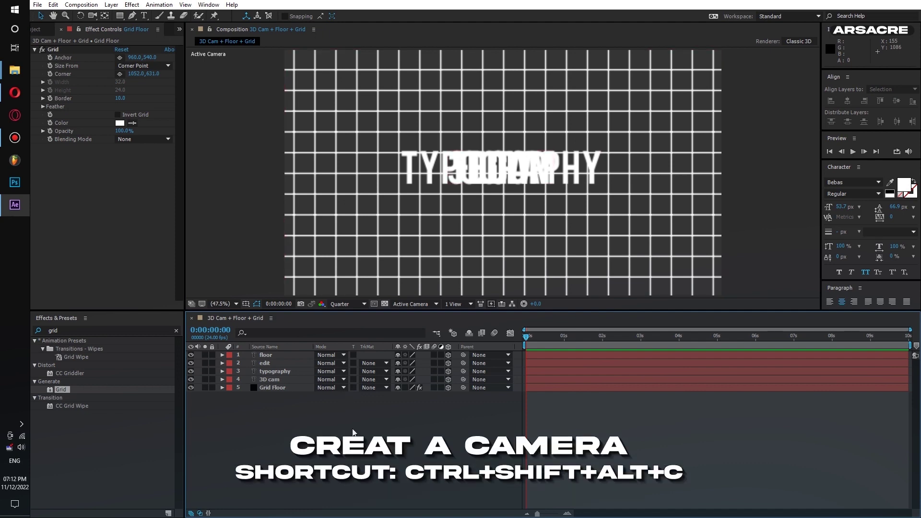
{"action": "right_click", "coordinate": [346, 339]}
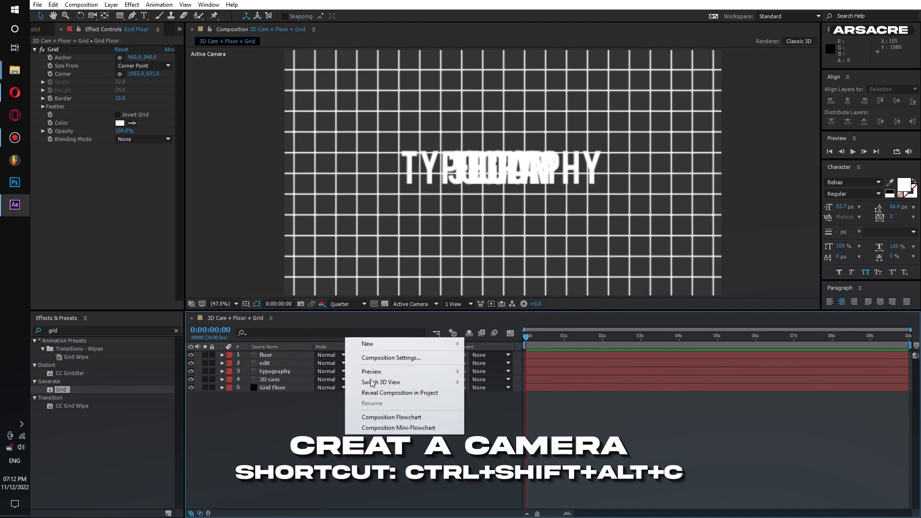
{"action": "mouse_move", "coordinate": [373, 344]}
{"action": "left_click", "coordinate": [498, 392]}
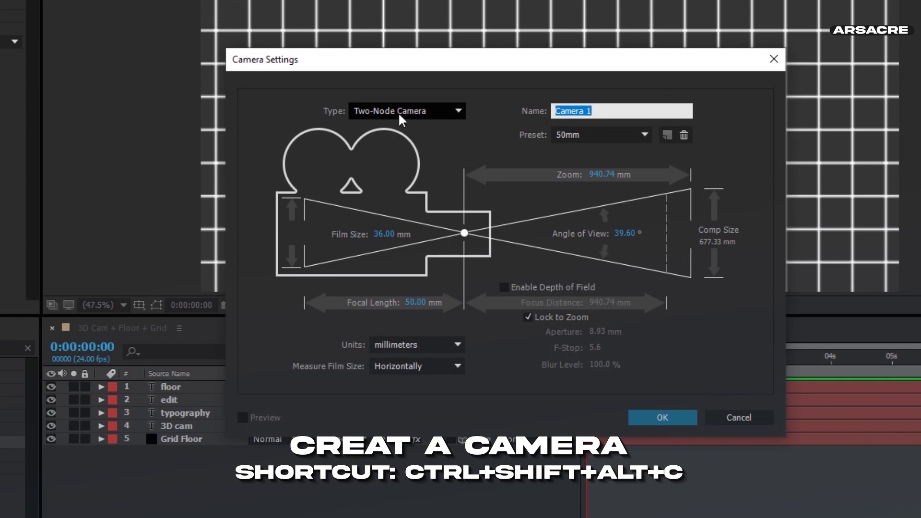
{"action": "left_click", "coordinate": [398, 111]}
{"action": "left_click", "coordinate": [394, 149]}
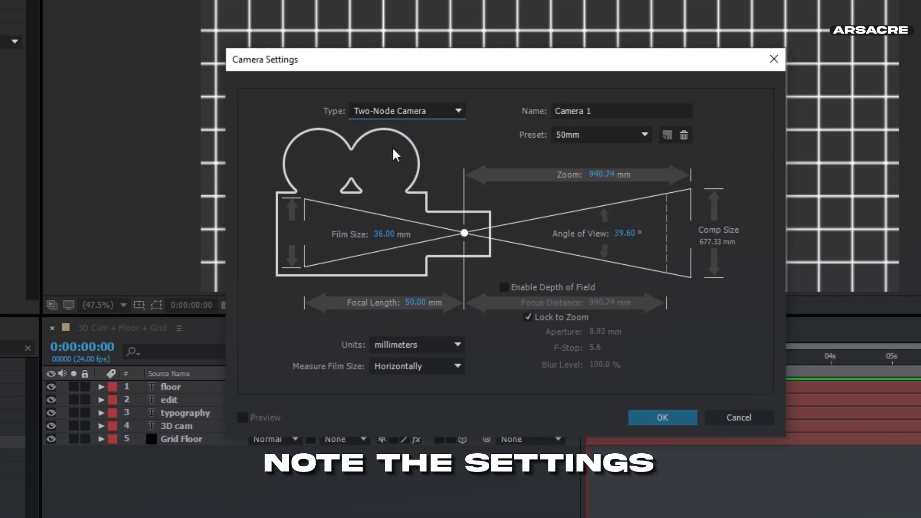
{"action": "left_click", "coordinate": [662, 417]}
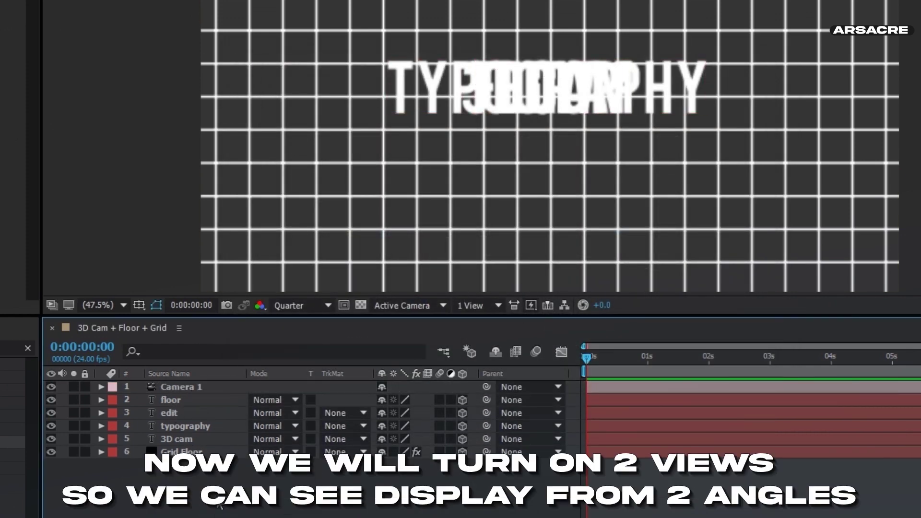
- Switch the viewer to 2 Views - Horizontal with the left view set to Custom View 1
{"action": "left_click", "coordinate": [190, 452]}
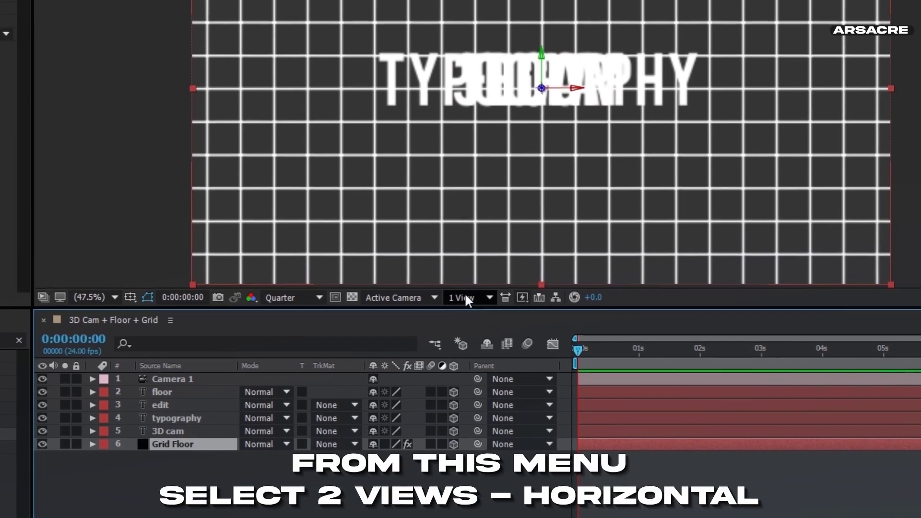
{"action": "left_click", "coordinate": [464, 299]}
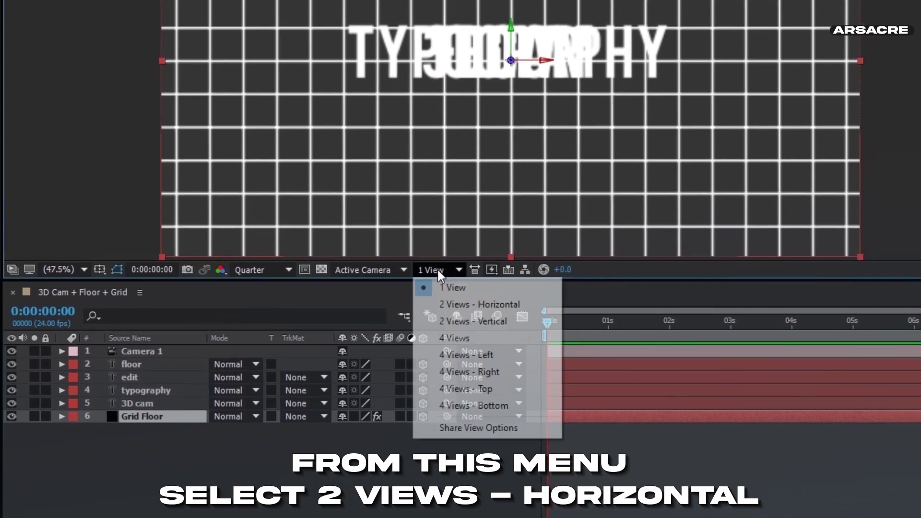
{"action": "left_click", "coordinate": [487, 333]}
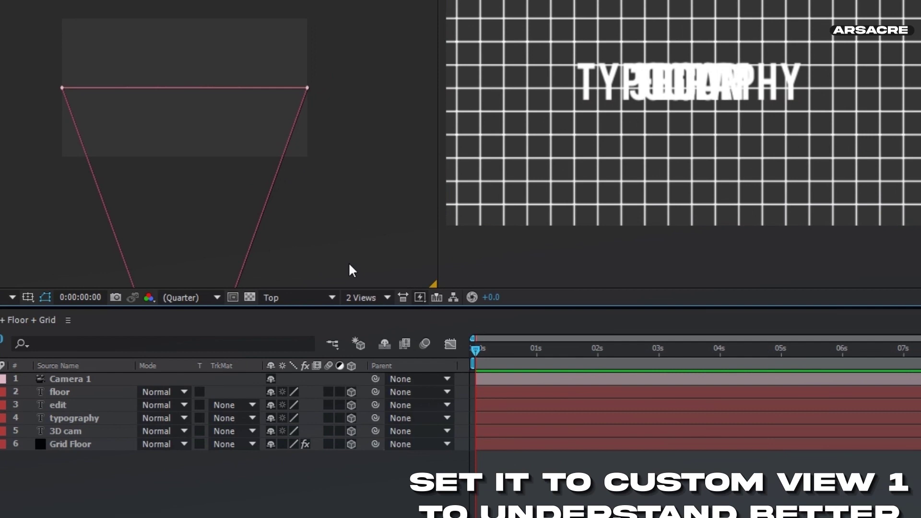
{"action": "left_click", "coordinate": [301, 298]}
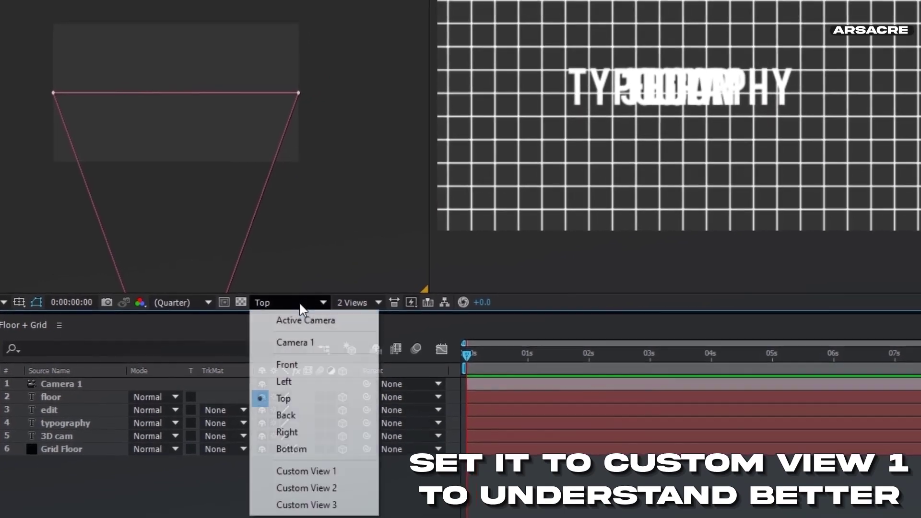
{"action": "left_click", "coordinate": [309, 470]}
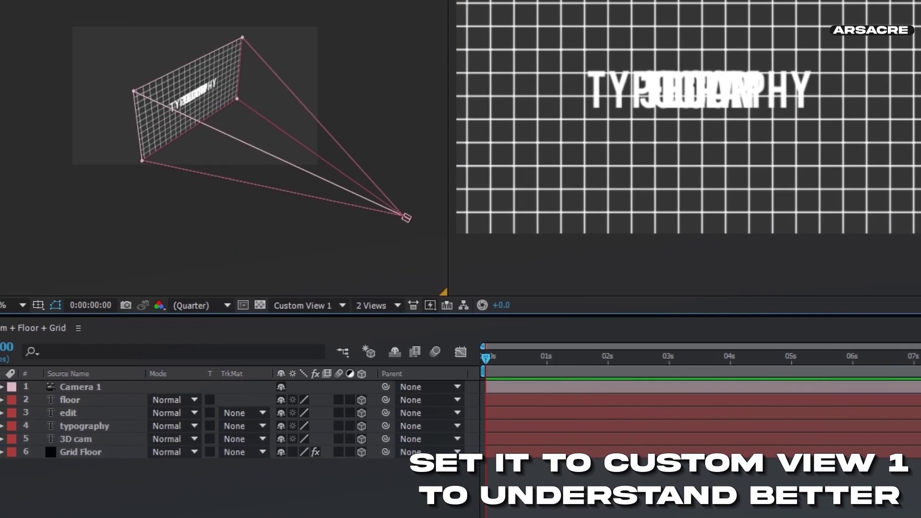
- Rotate Grid Floor to -90° on X so it lies flat, then lower it to Y 589
{"action": "left_click", "coordinate": [66, 452]}
{"action": "key", "text": "r"}
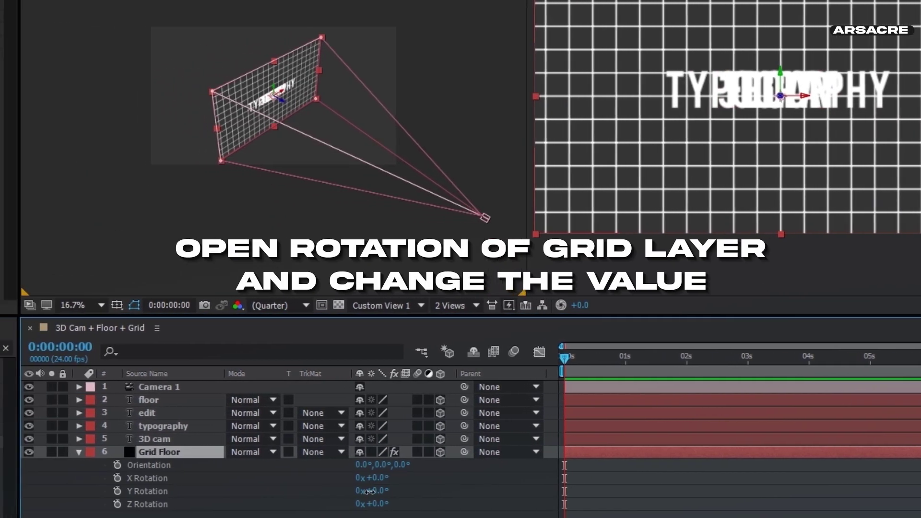
{"action": "left_click_drag", "start_coordinate": [355, 478], "coordinate": [348, 481]}
{"action": "left_click_drag", "start_coordinate": [404, 482], "coordinate": [417, 480]}
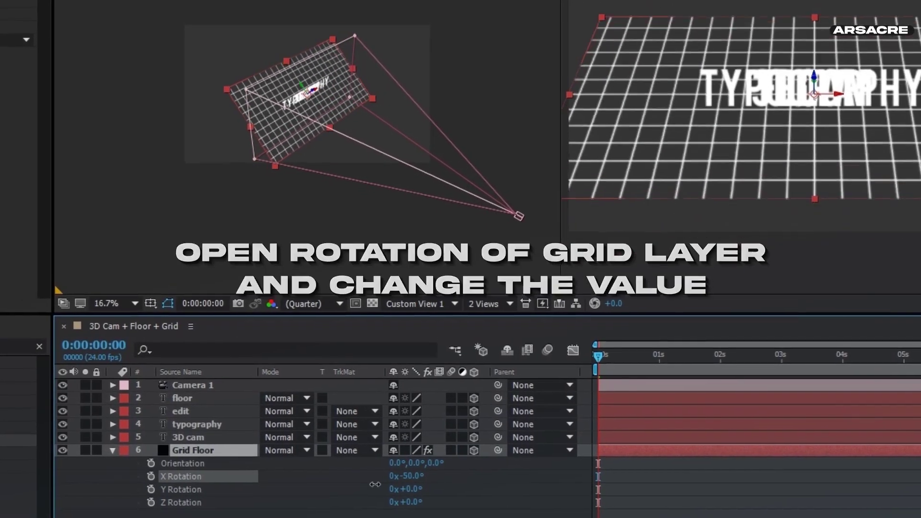
{"action": "left_click", "coordinate": [415, 478]}
{"action": "type", "text": "-90"}
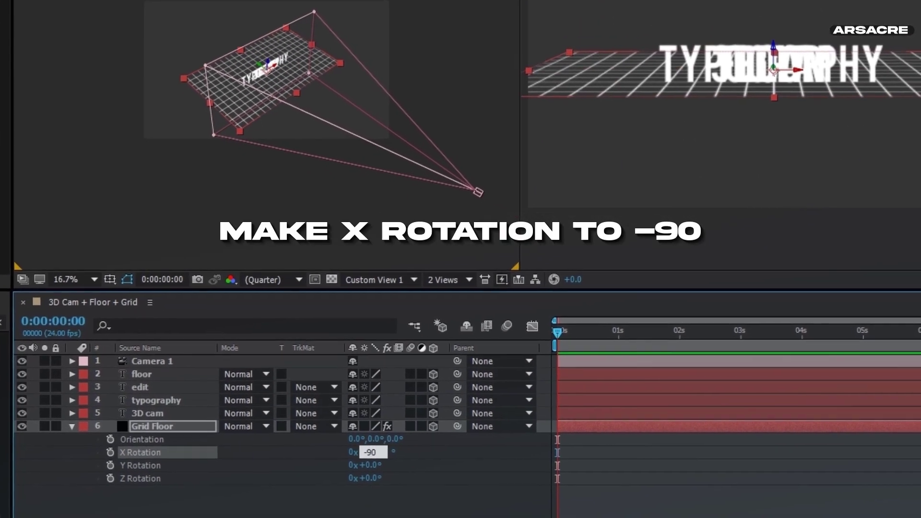
{"action": "key", "text": "Return"}
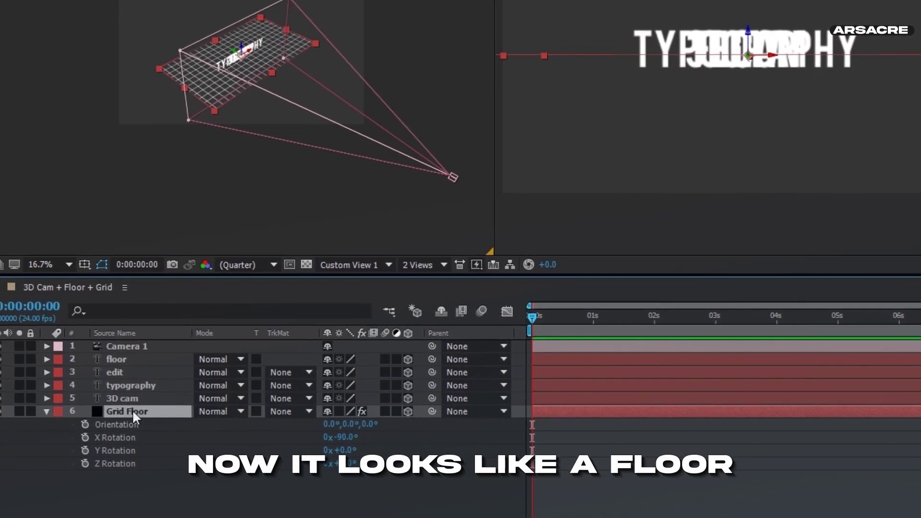
{"action": "key", "text": "p"}
{"action": "left_click_drag", "start_coordinate": [359, 428], "coordinate": [382, 429]}
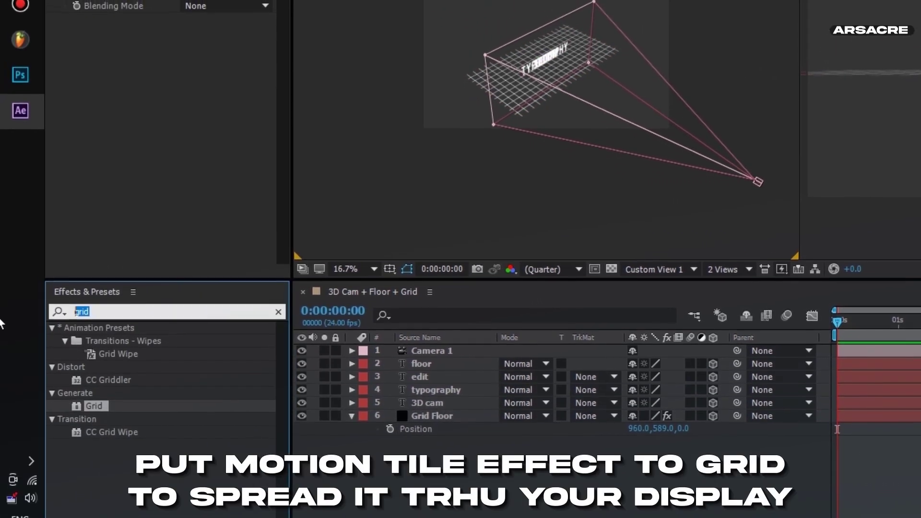
- Apply Motion Tile to Grid Floor and enlarge its output width and height
{"action": "type", "text": "motion"}
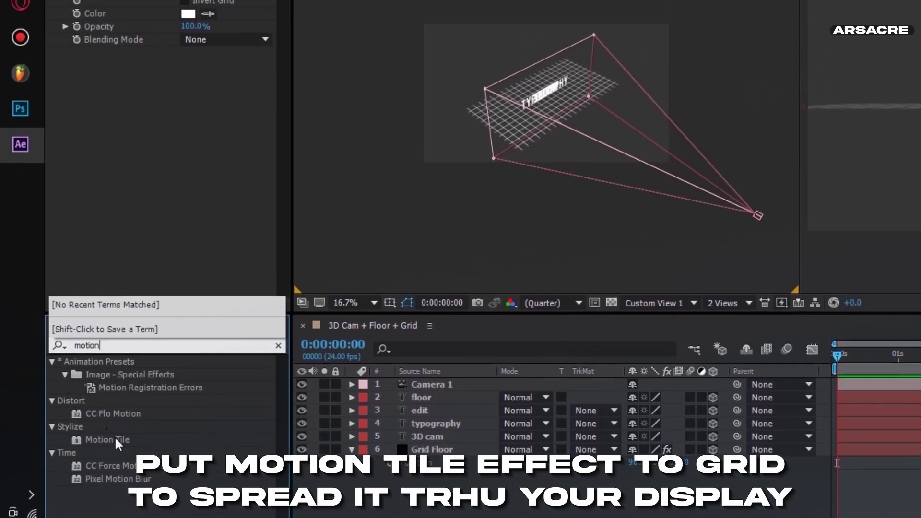
{"action": "type", "text": " t"}
{"action": "left_click_drag", "start_coordinate": [103, 390], "coordinate": [149, 195]}
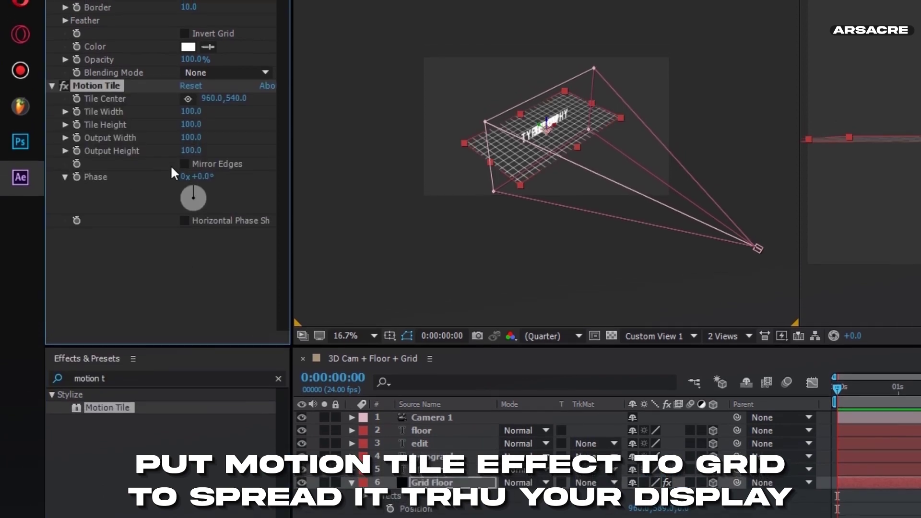
{"action": "left_click_drag", "start_coordinate": [191, 137], "coordinate": [205, 136]}
{"action": "mouse_move", "coordinate": [207, 150]}
{"action": "left_mouse_down"}
{"action": "mouse_move", "coordinate": [223, 151]}
{"action": "mouse_move", "coordinate": [229, 180]}
{"action": "mouse_move", "coordinate": [311, 317]}
{"action": "left_mouse_up"}
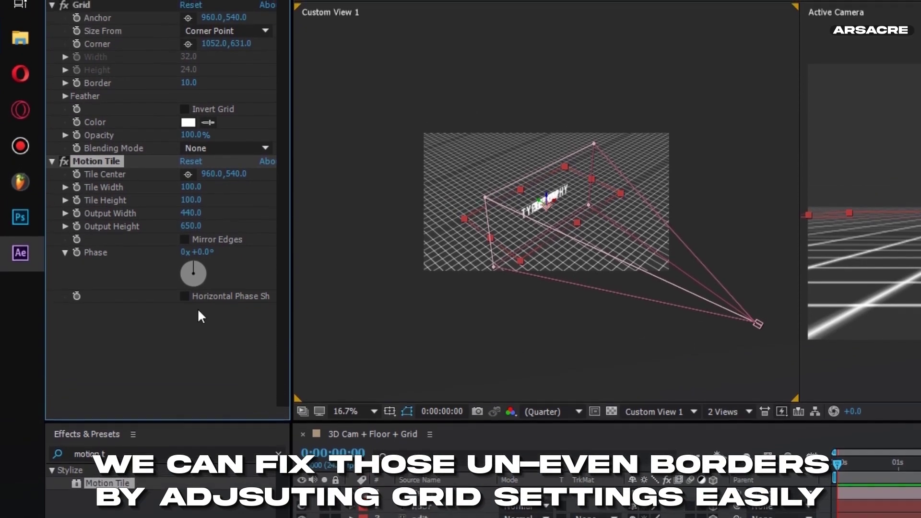
{"action": "left_click", "coordinate": [51, 153]}
- Set the Grid border to 12, nudge the corner to 1052,661.1, and turn Invert Grid off
{"action": "left_click", "coordinate": [356, 368]}
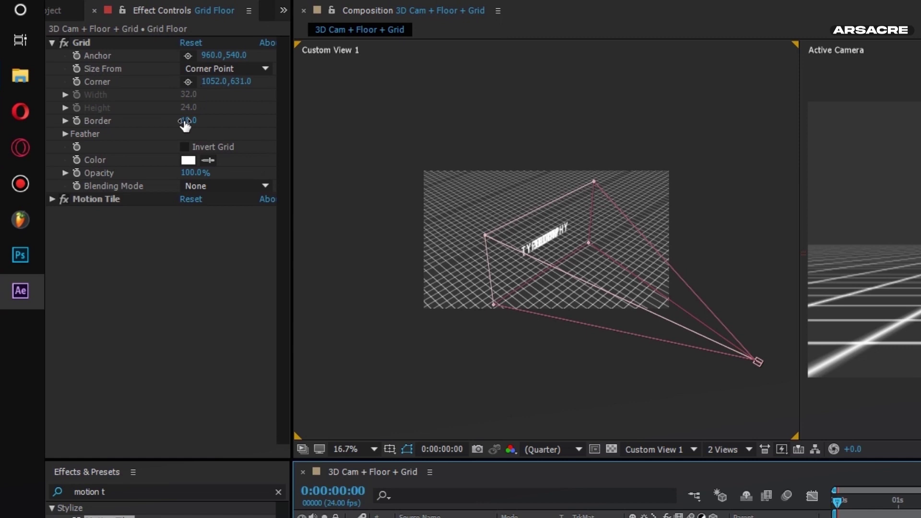
{"action": "left_click_drag", "start_coordinate": [184, 121], "coordinate": [204, 120]}
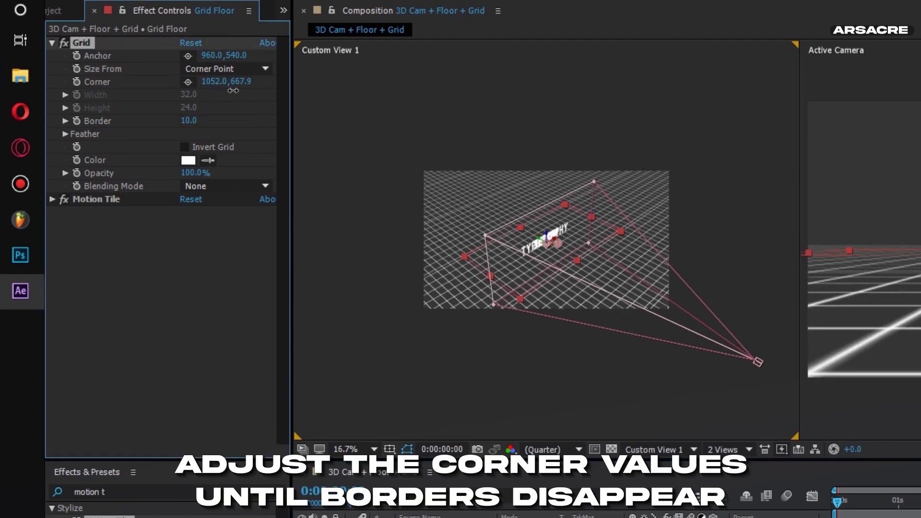
{"action": "left_click_drag", "start_coordinate": [185, 102], "coordinate": [177, 102]}
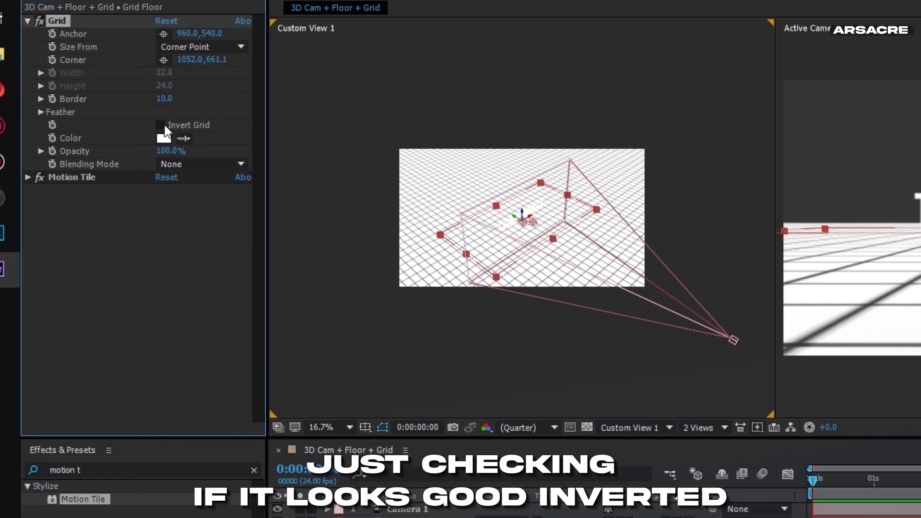
{"action": "left_click", "coordinate": [185, 147]}
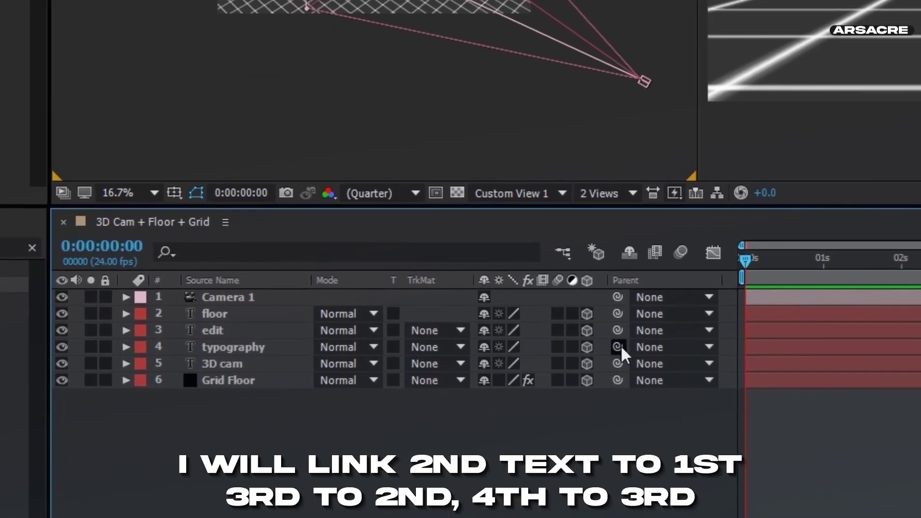
- Chain-parent typography to 3D cam, edit to typography, and floor to edit
{"action": "left_click_drag", "start_coordinate": [495, 352], "coordinate": [177, 366]}
{"action": "left_click_drag", "start_coordinate": [614, 333], "coordinate": [231, 349]}
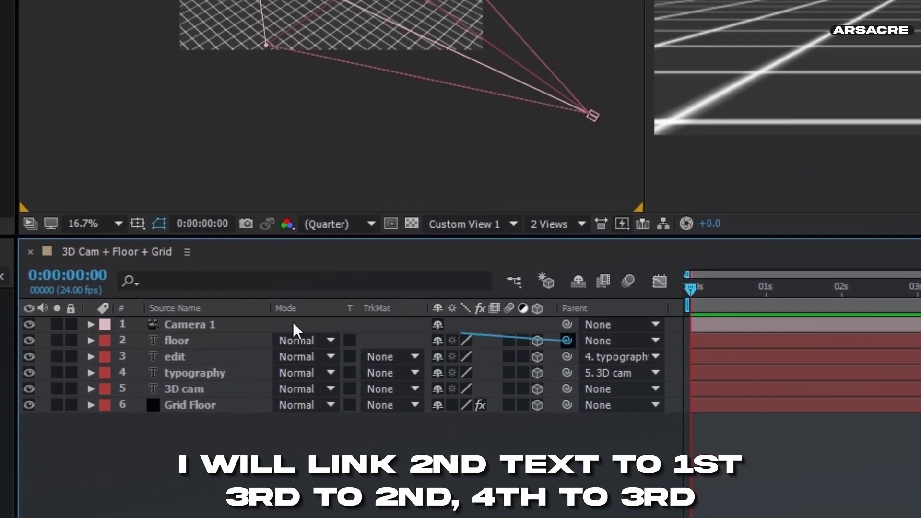
{"action": "left_click_drag", "start_coordinate": [582, 332], "coordinate": [203, 349]}
- Push the typography layer back in depth to position 0,0,53
{"action": "left_click", "coordinate": [180, 383]}
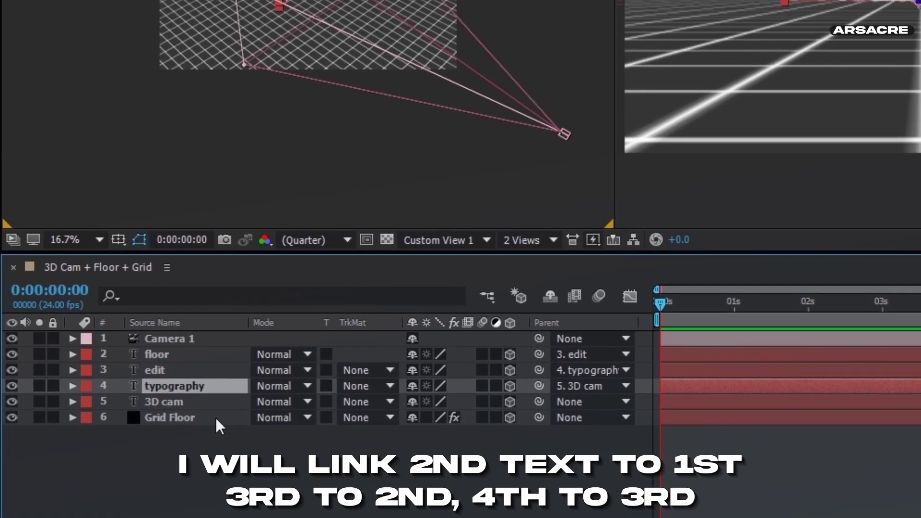
{"action": "key", "text": "p"}
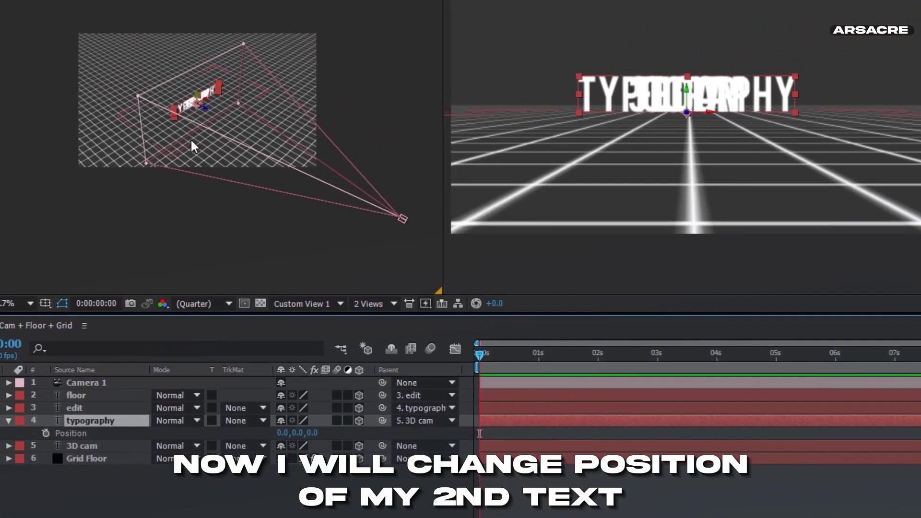
{"action": "left_click", "coordinate": [191, 138]}
{"action": "scroll", "coordinate": [201, 100], "scroll_direction": "up", "scroll_amount": 5}
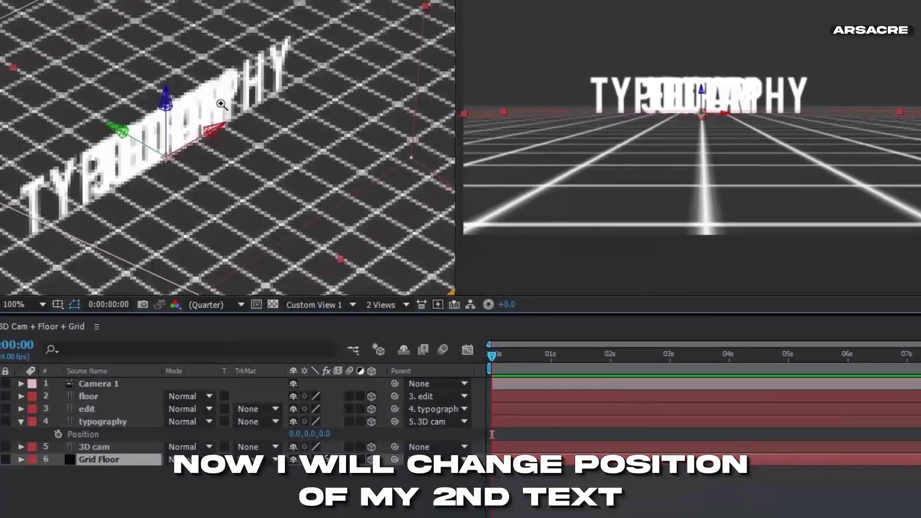
{"action": "left_click", "coordinate": [123, 423]}
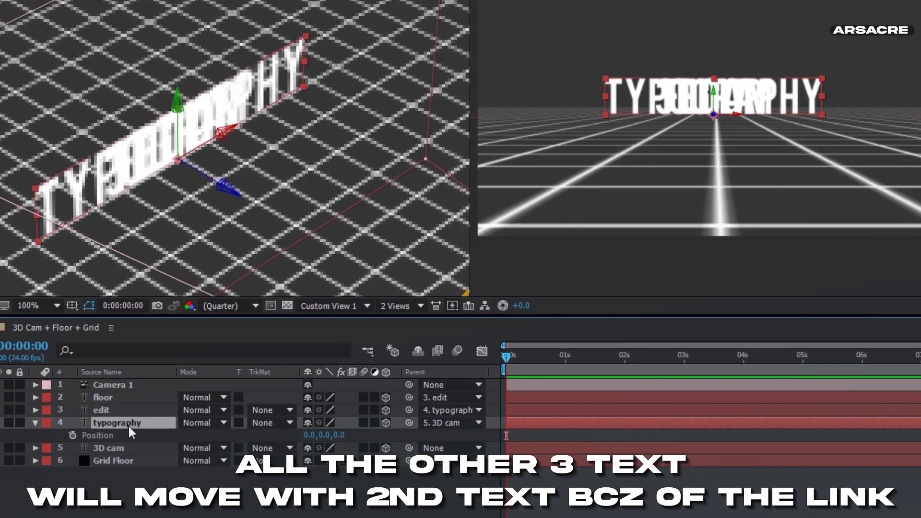
{"action": "key", "text": "p"}
{"action": "left_click_drag", "start_coordinate": [365, 437], "coordinate": [400, 439]}
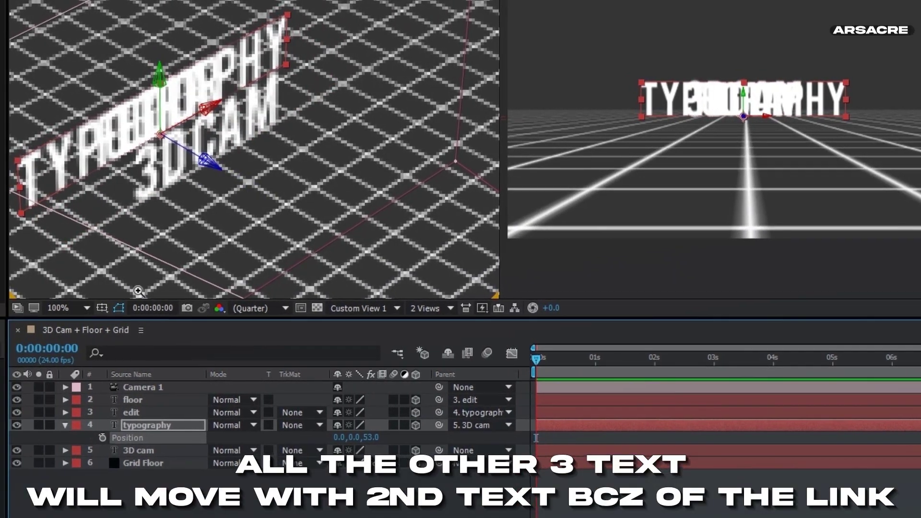
- Rotate the typography layer exactly 180° around its Y axis
{"action": "key", "text": "r"}
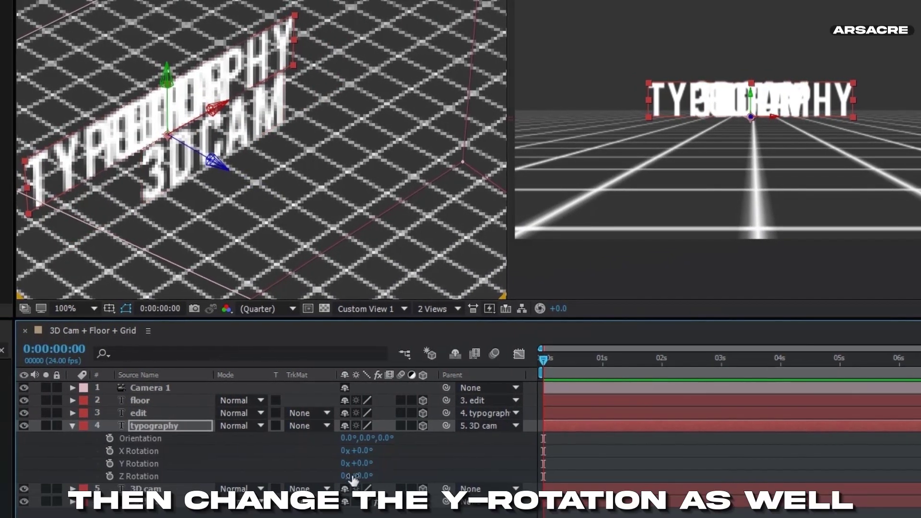
{"action": "mouse_move", "coordinate": [355, 462]}
{"action": "left_mouse_down"}
{"action": "mouse_move", "coordinate": [490, 484]}
{"action": "mouse_move", "coordinate": [381, 472]}
{"action": "left_mouse_up"}
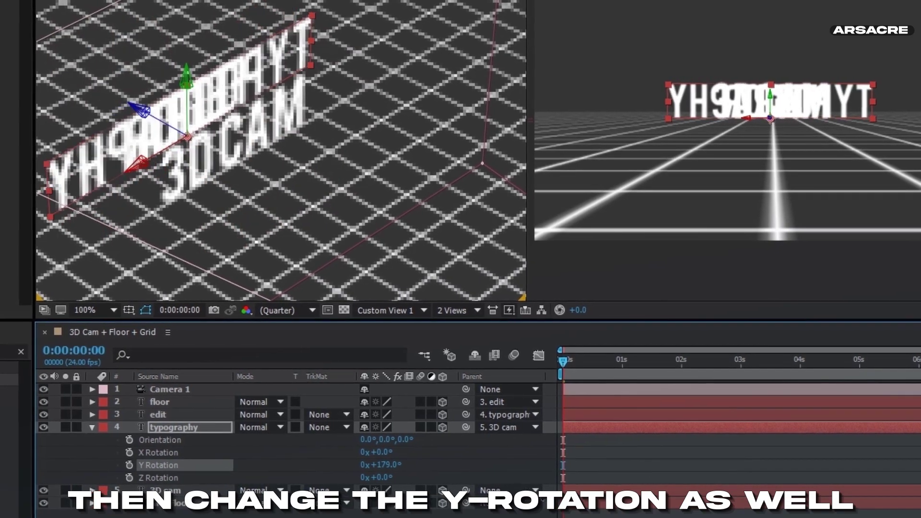
{"action": "left_click", "coordinate": [393, 472]}
{"action": "type", "text": "180"}
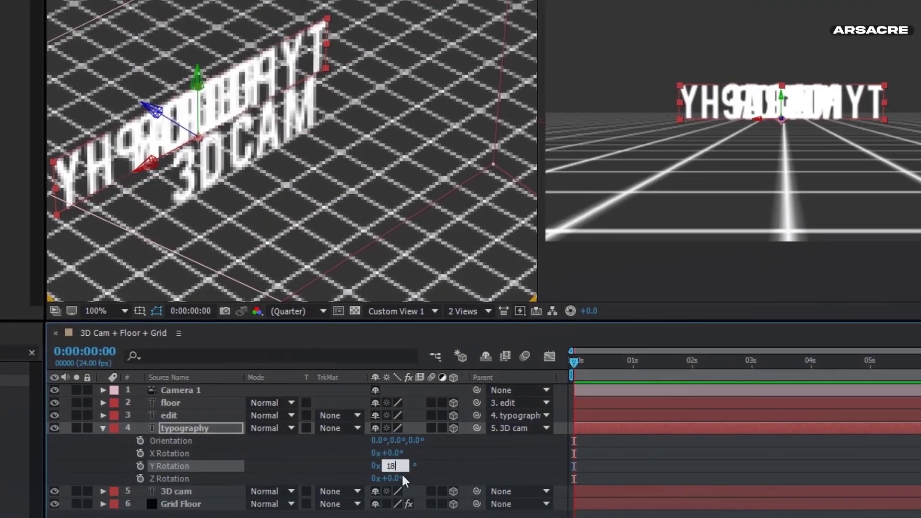
{"action": "key", "text": "Return"}
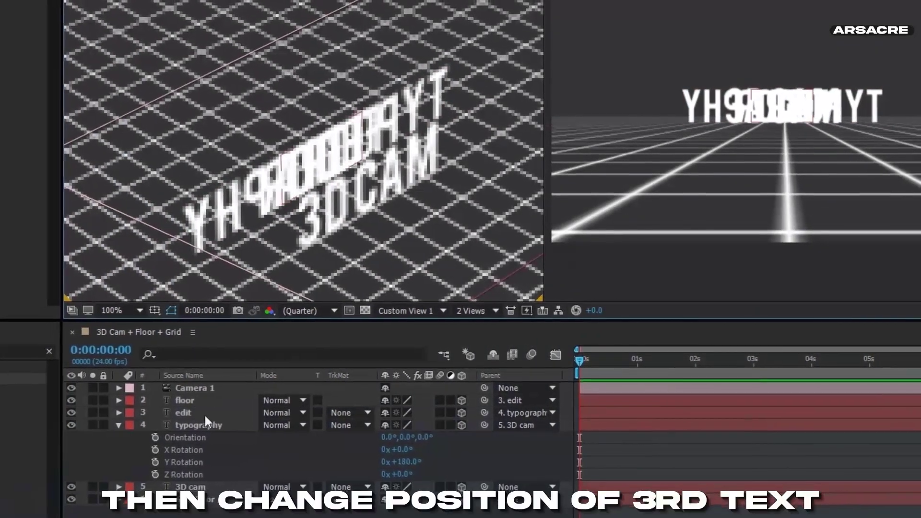
- Push the edit text back in depth and spin it +54° on its Y axis
{"action": "left_click", "coordinate": [187, 416]}
{"action": "key", "text": "p"}
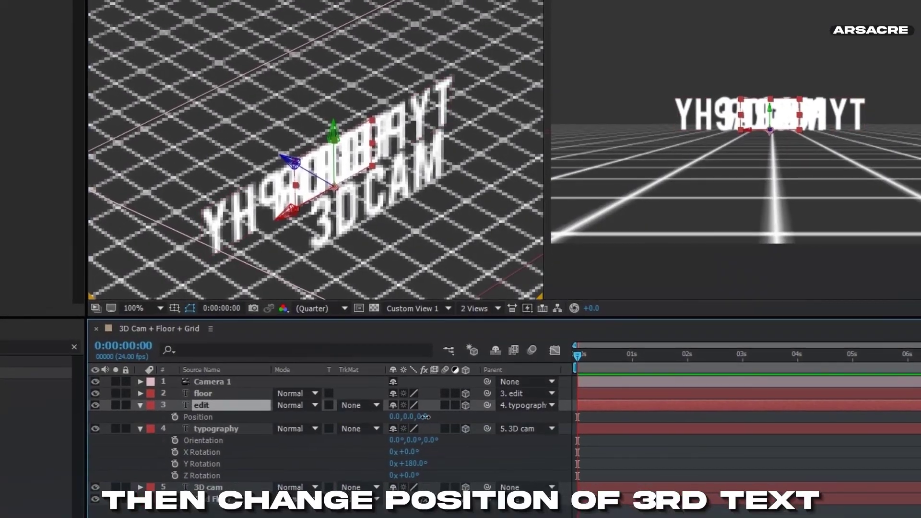
{"action": "left_click_drag", "start_coordinate": [424, 421], "coordinate": [216, 417]}
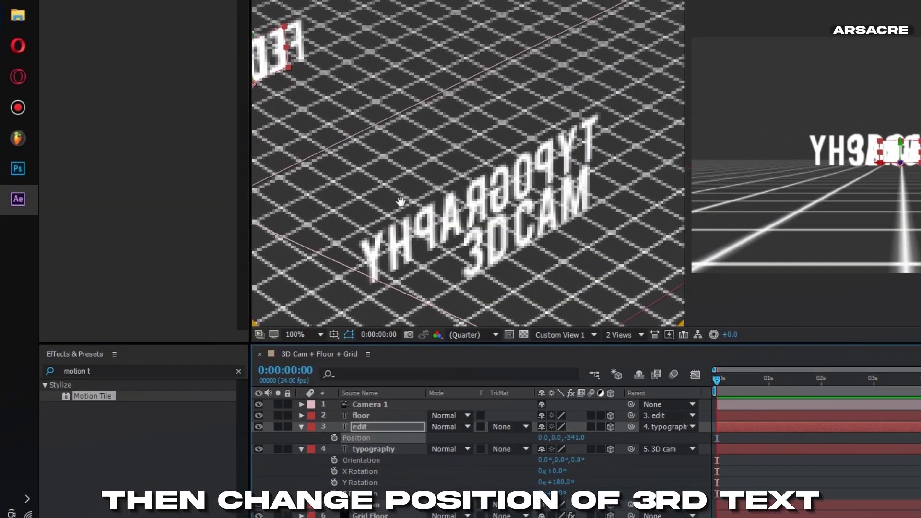
{"action": "left_click_drag", "start_coordinate": [400, 202], "coordinate": [519, 238]}
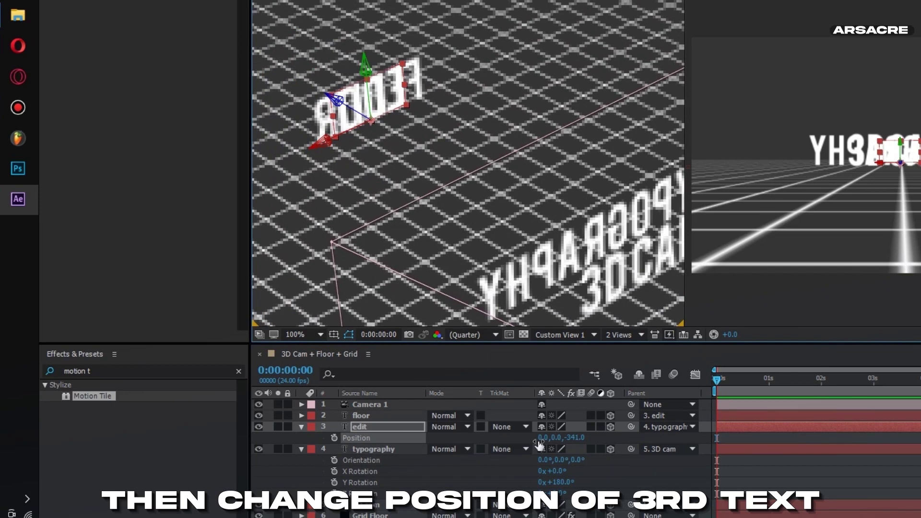
{"action": "left_click_drag", "start_coordinate": [555, 441], "coordinate": [561, 442]}
{"action": "key", "text": "r"}
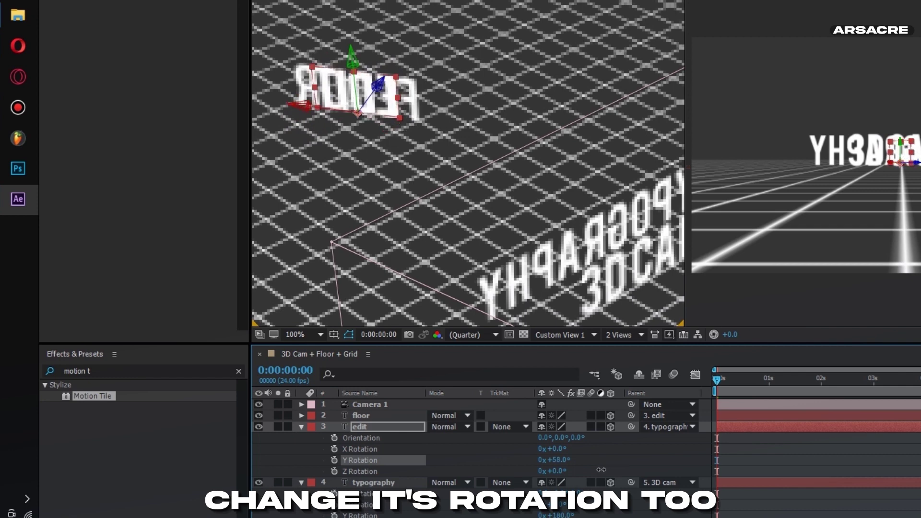
- Move the floor text back to 0,0,-356 and rotate it −166° on Y
{"action": "left_click", "coordinate": [378, 416]}
{"action": "key", "text": "p"}
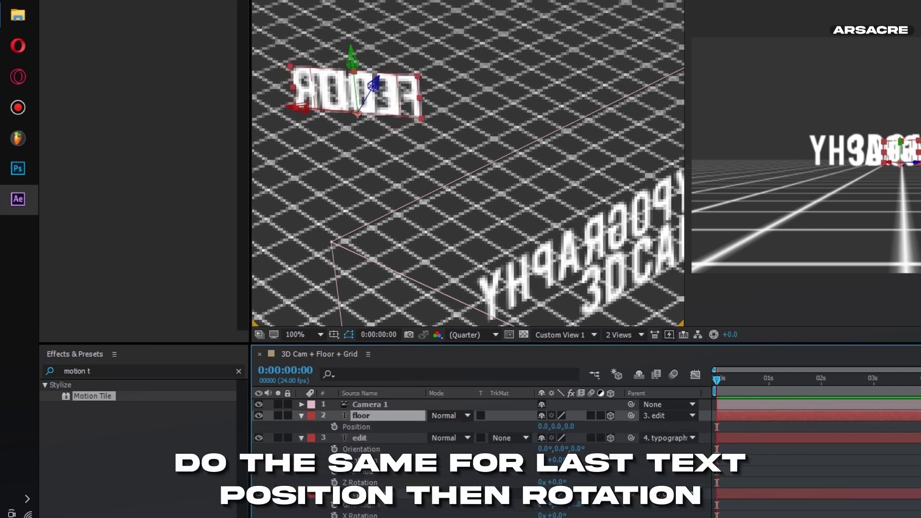
{"action": "mouse_move", "coordinate": [621, 426]}
{"action": "left_mouse_down"}
{"action": "mouse_move", "coordinate": [533, 437]}
{"action": "mouse_move", "coordinate": [688, 424]}
{"action": "mouse_move", "coordinate": [380, 415]}
{"action": "left_mouse_up"}
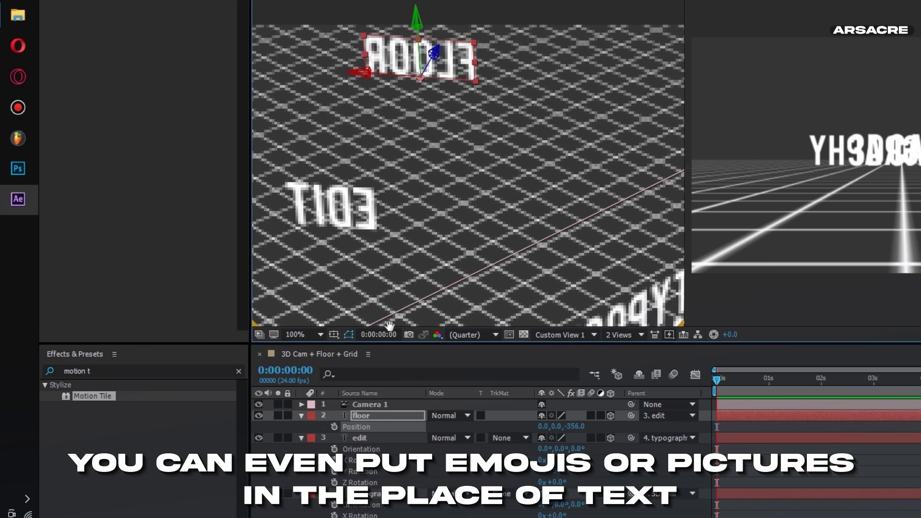
{"action": "key", "text": "r"}
{"action": "left_click_drag", "start_coordinate": [551, 449], "coordinate": [533, 452]}
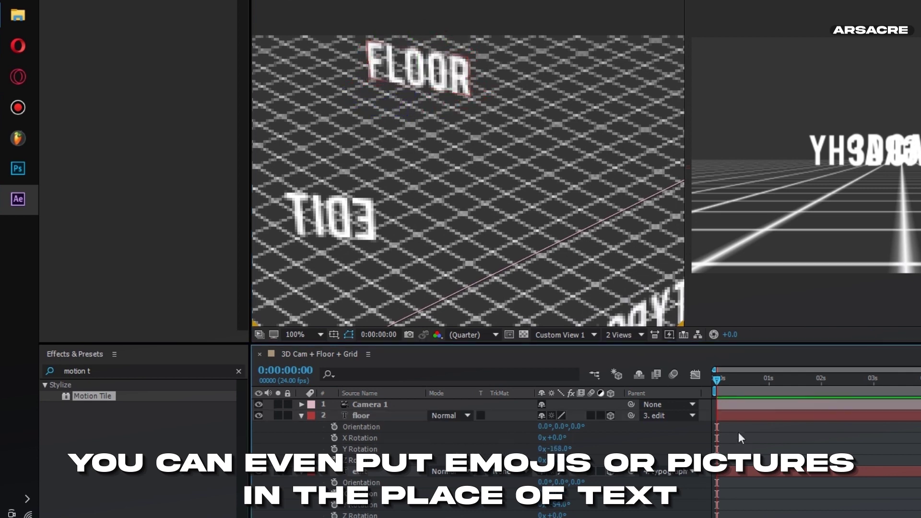
{"action": "scroll", "coordinate": [468, 155], "scroll_direction": "down", "scroll_amount": 2}
{"action": "scroll", "coordinate": [465, 155], "scroll_direction": "down", "scroll_amount": 1}
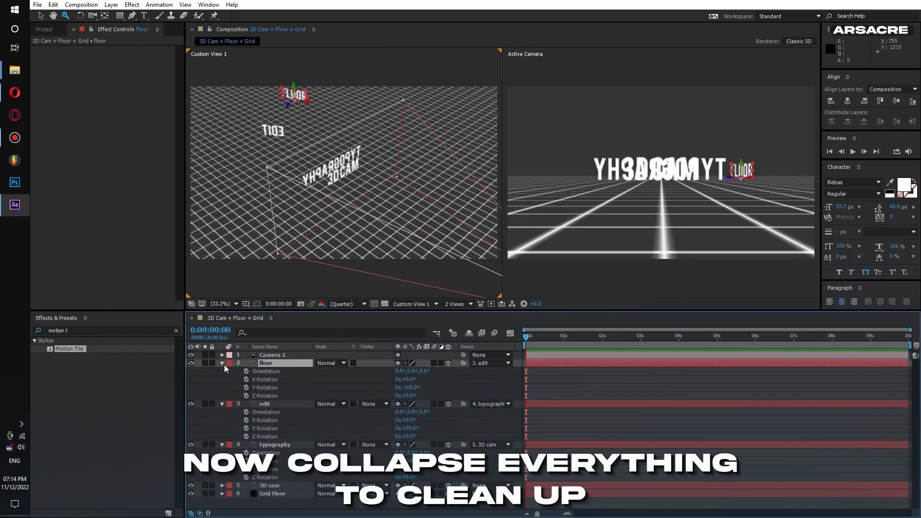
- Collapse the floor, edit and typography layer properties and select the typography text layer
{"action": "left_click", "coordinate": [222, 363]}
{"action": "left_click", "coordinate": [222, 371]}
{"action": "left_click", "coordinate": [222, 379]}
{"action": "left_click", "coordinate": [250, 405]}
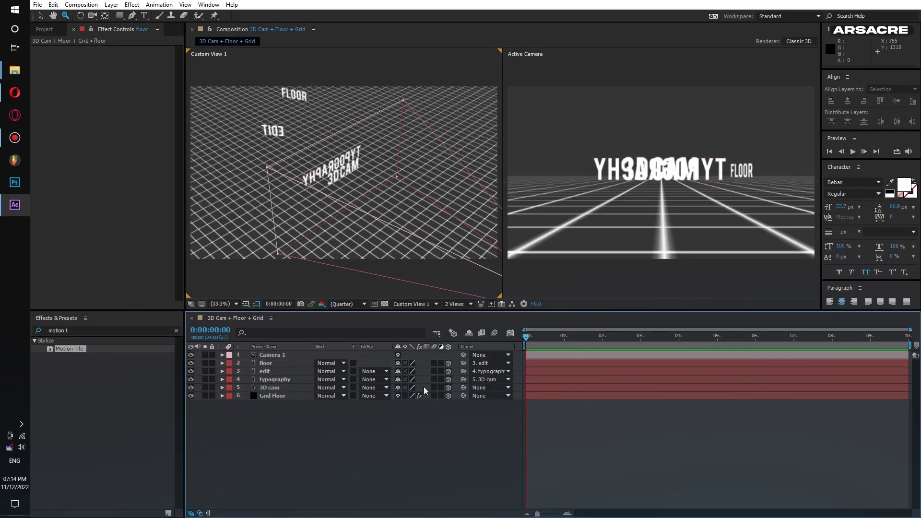
{"action": "left_click", "coordinate": [536, 290]}
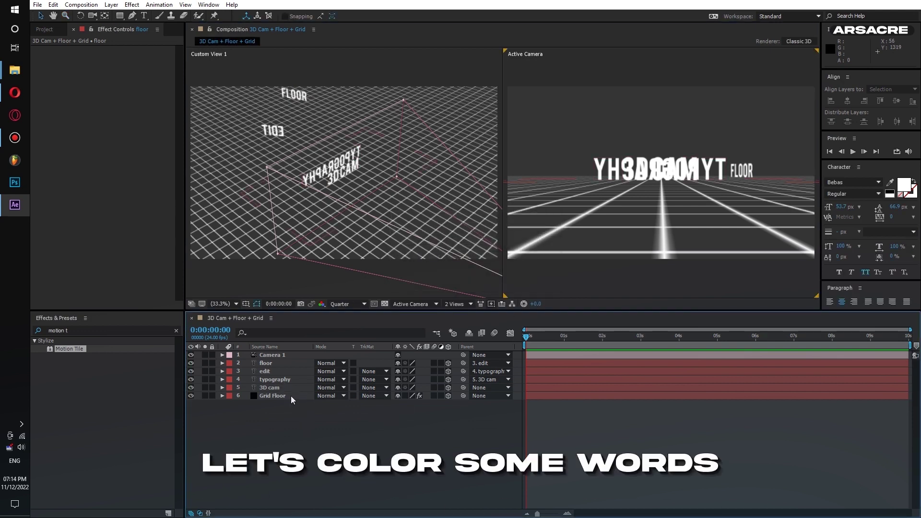
{"action": "left_click", "coordinate": [276, 388]}
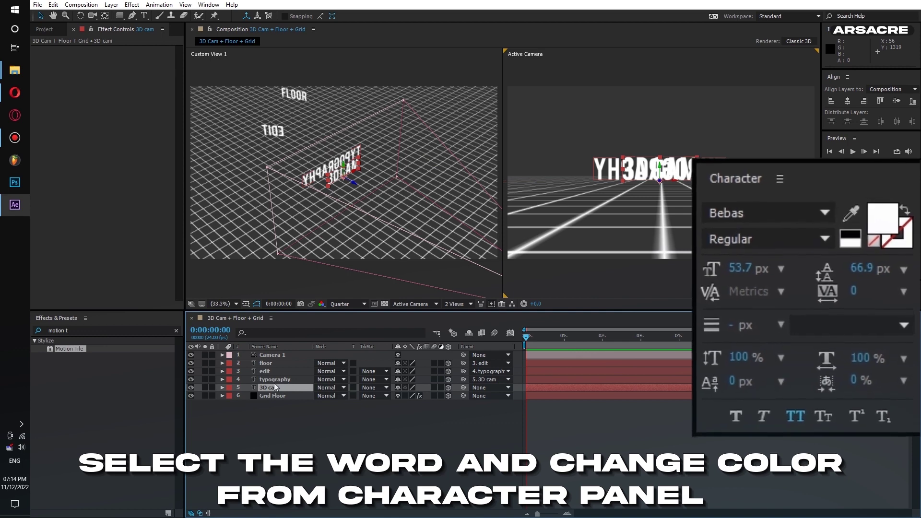
{"action": "left_click", "coordinate": [274, 380]}
- Give the typography text a purple fill colour
{"action": "left_click", "coordinate": [884, 221]}
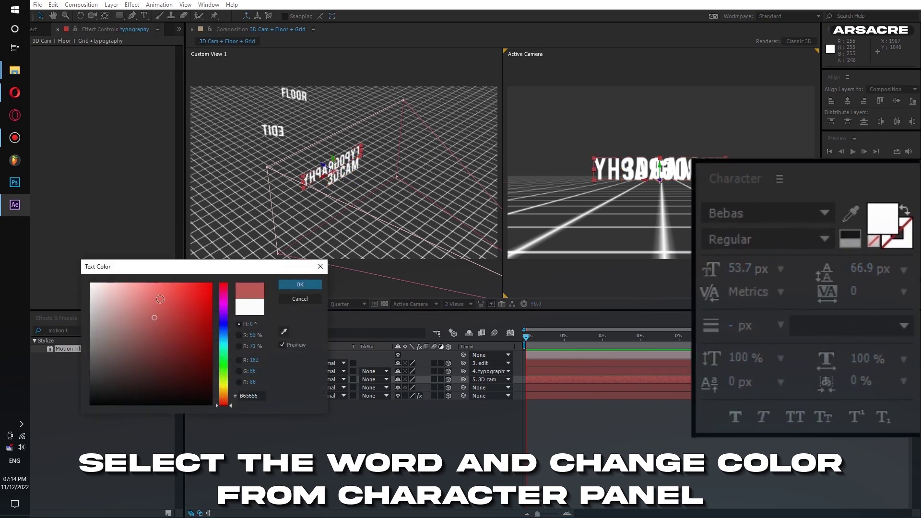
{"action": "left_click_drag", "start_coordinate": [160, 299], "coordinate": [167, 284]}
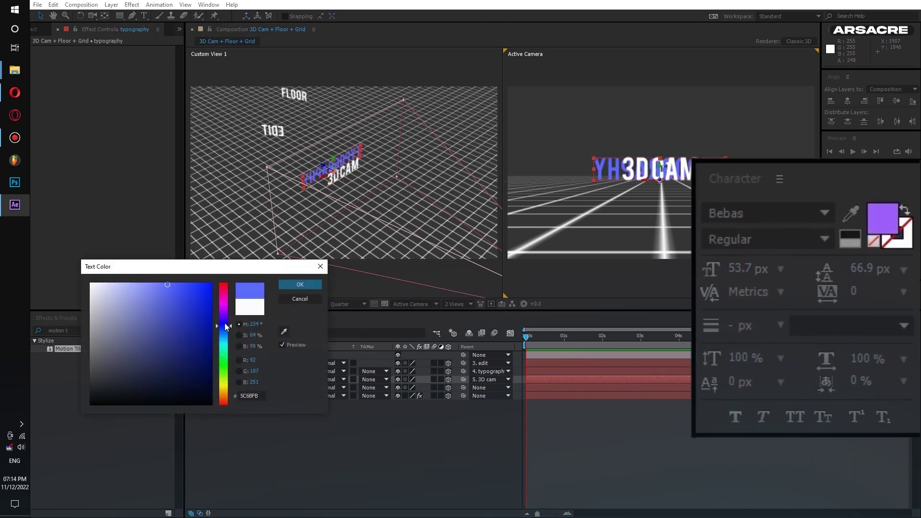
{"action": "key", "text": "Return"}
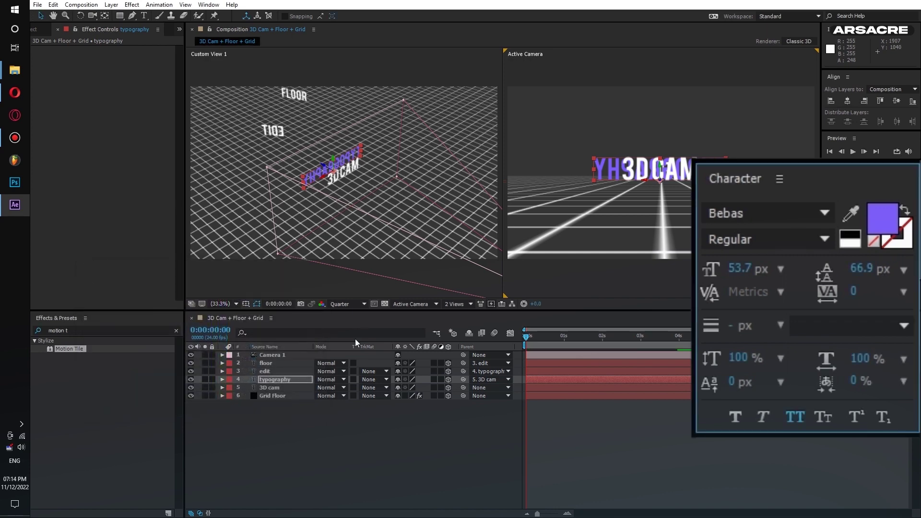
{"action": "key", "text": "F2"}
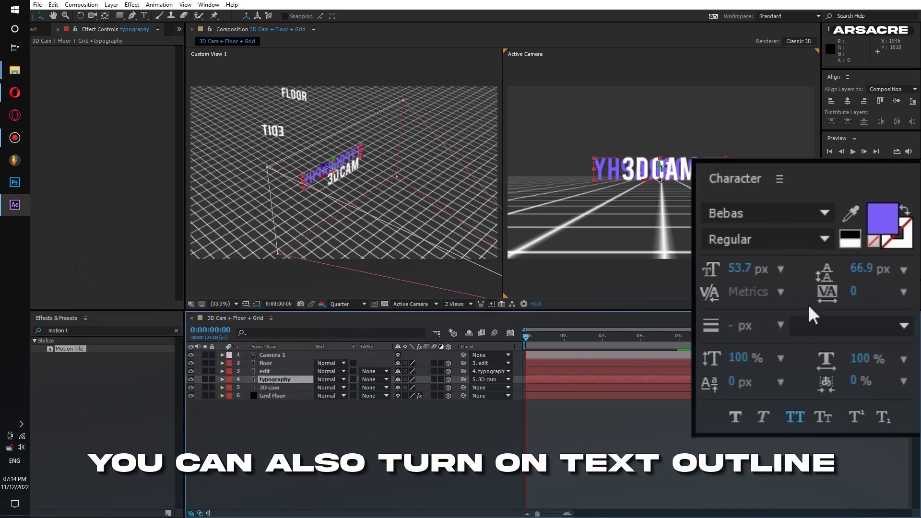
- Give the 3D cam text a dark grey 6.2 px outline set to Fill Over Stroke
{"action": "left_click", "coordinate": [897, 235]}
{"action": "left_click", "coordinate": [90, 383]}
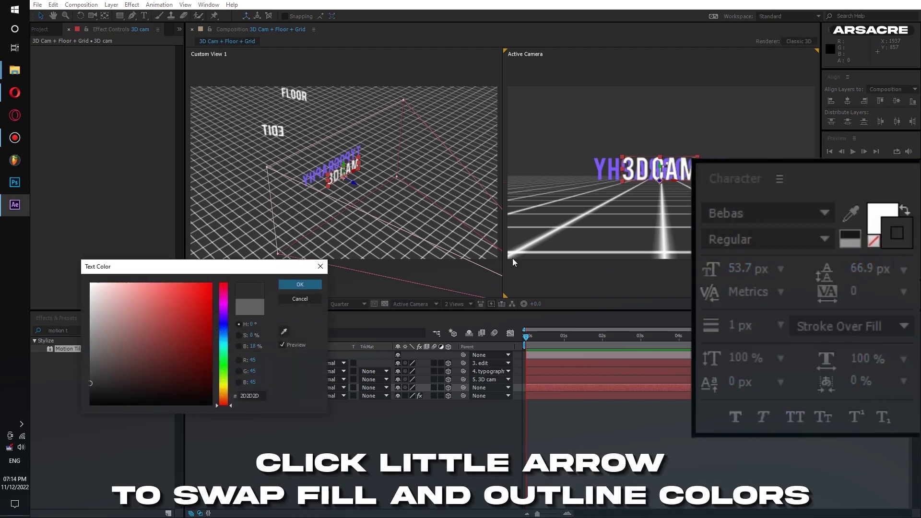
{"action": "key", "text": "Return"}
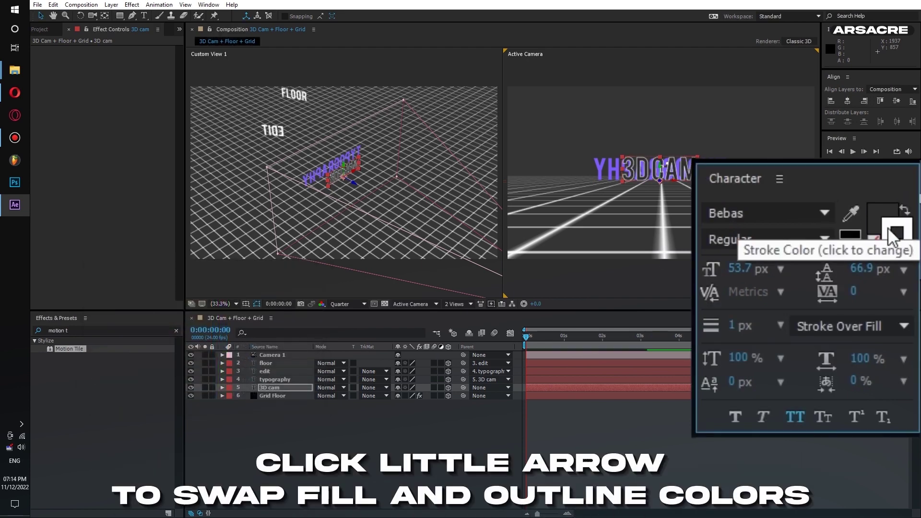
{"action": "left_click_drag", "start_coordinate": [734, 326], "coordinate": [759, 331]}
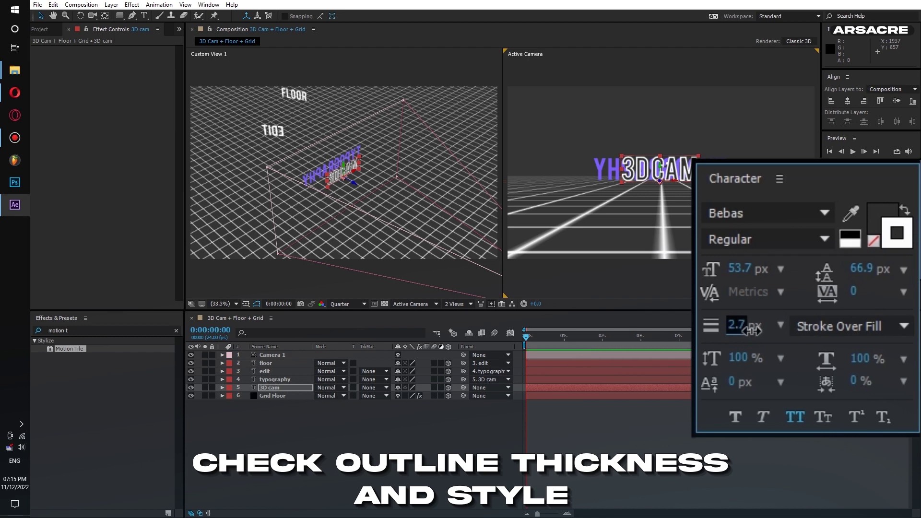
{"action": "left_click", "coordinate": [863, 334]}
{"action": "left_click", "coordinate": [797, 355]}
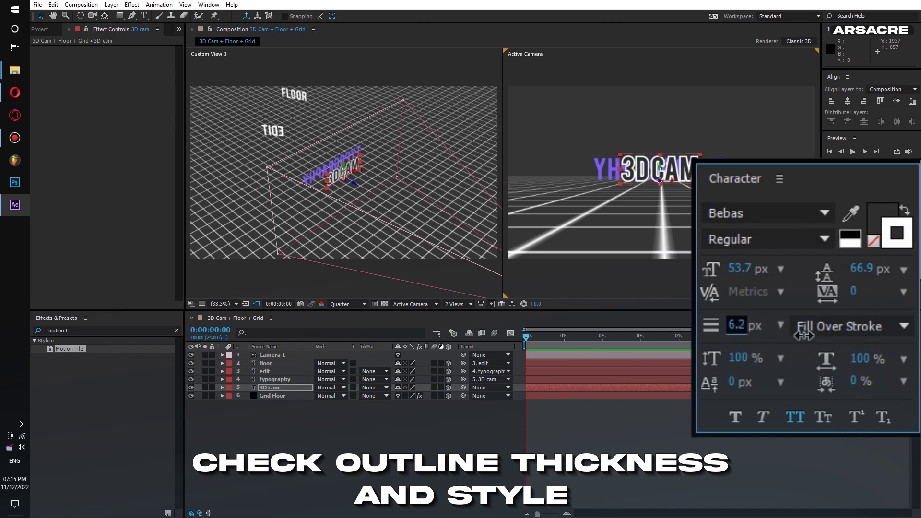
- Darken the typography text's colour to 1F1F1F
{"action": "left_click", "coordinate": [278, 380]}
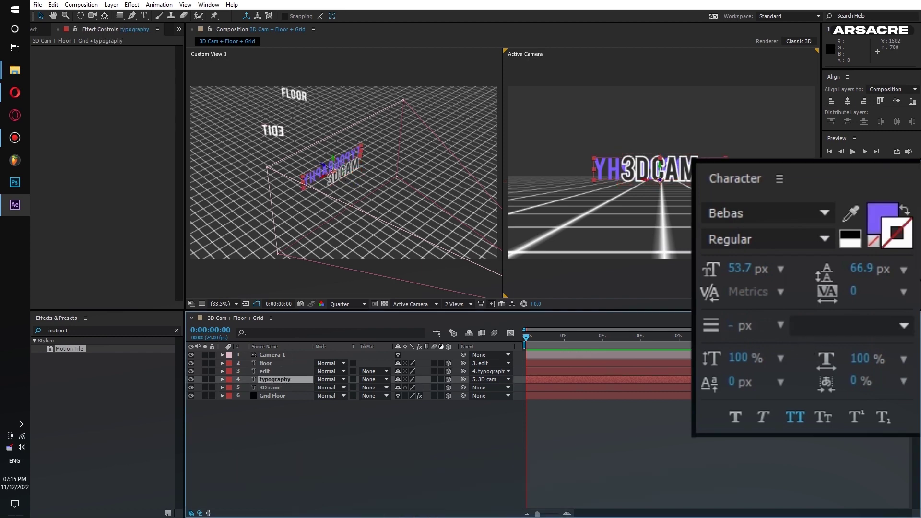
{"action": "left_click", "coordinate": [884, 243]}
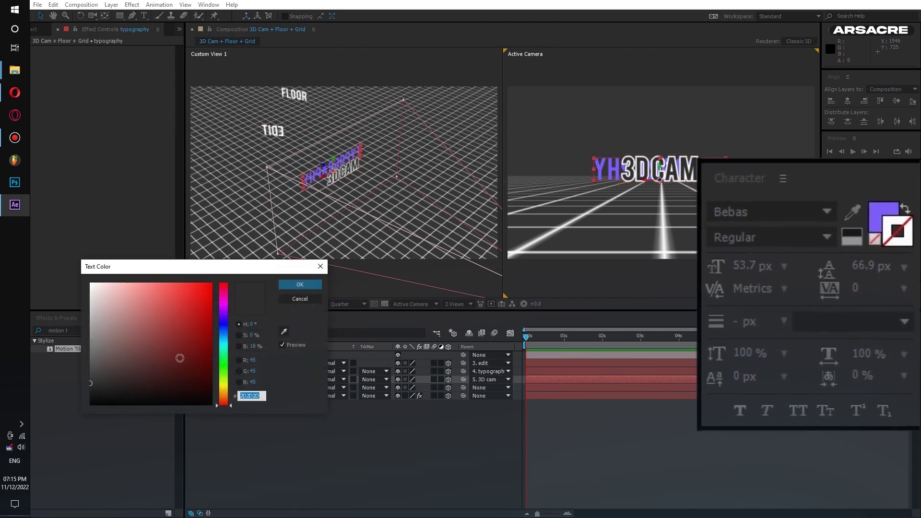
{"action": "left_click_drag", "start_coordinate": [126, 384], "coordinate": [90, 390]}
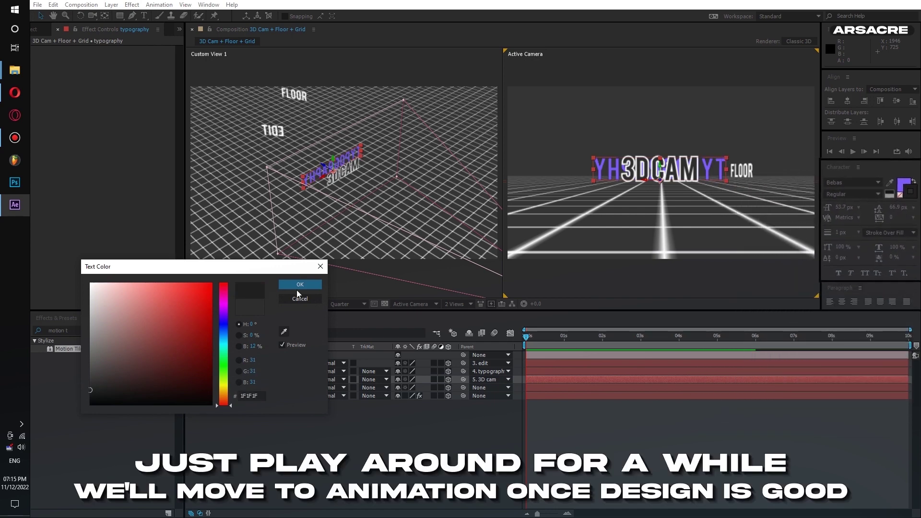
{"action": "left_click", "coordinate": [319, 287]}
- Give the floor text a dark grey 1F1F1F fill and a light outline
{"action": "key", "text": "ctrl+Up"}
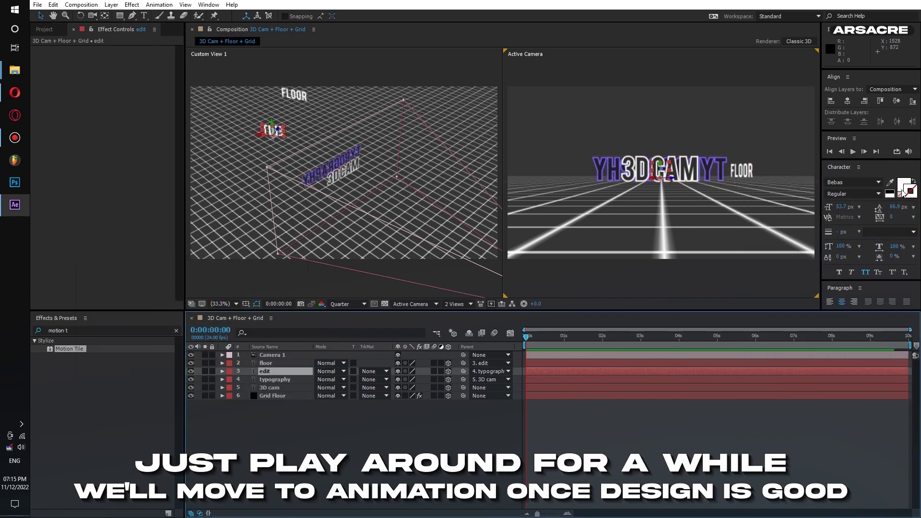
{"action": "left_click", "coordinate": [903, 184]}
{"action": "key", "text": "Escape"}
{"action": "key", "text": "ctrl+Up"}
{"action": "left_click", "coordinate": [901, 182]}
{"action": "key", "text": "Return"}
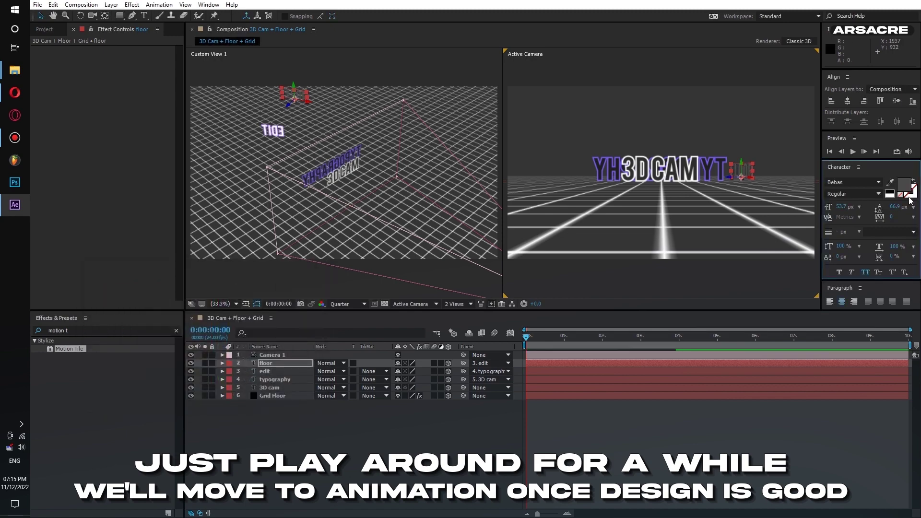
{"action": "left_click", "coordinate": [913, 197]}
{"action": "left_click", "coordinate": [295, 286]}
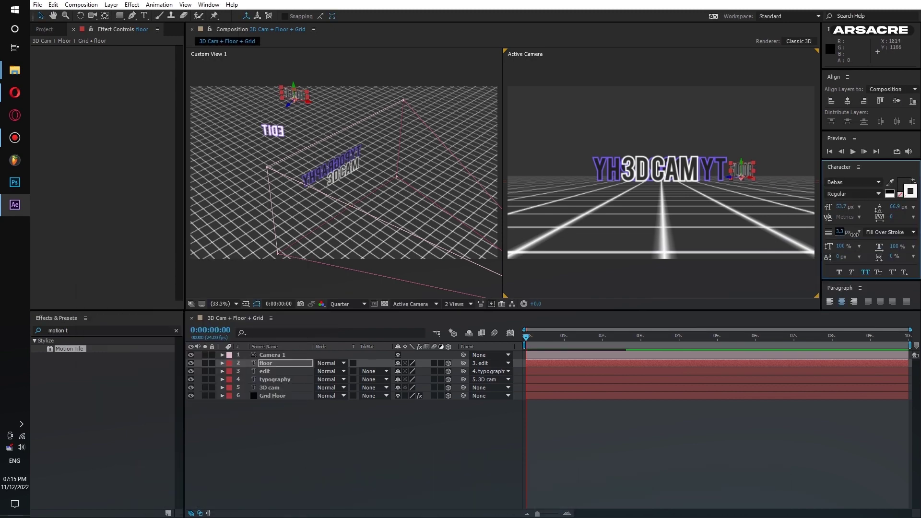
{"action": "left_click", "coordinate": [271, 358]}
- Add two null object layers, Null 1 and Null 2
{"action": "right_click", "coordinate": [332, 481]}
{"action": "mouse_move", "coordinate": [361, 392]}
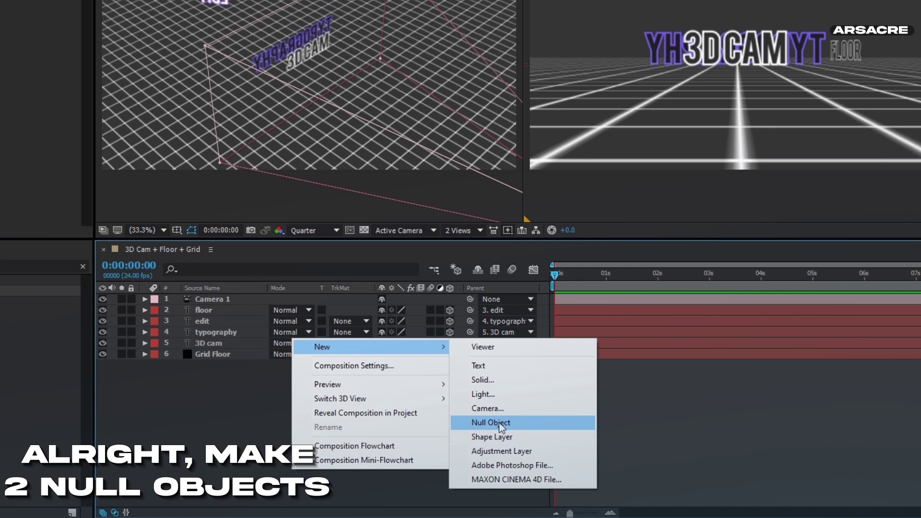
{"action": "left_click", "coordinate": [499, 424]}
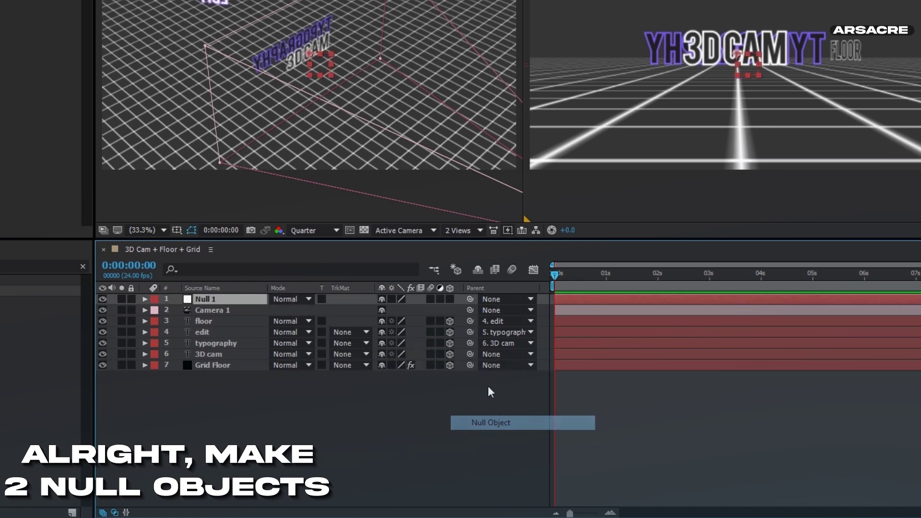
{"action": "right_click", "coordinate": [301, 283]}
{"action": "mouse_move", "coordinate": [430, 293]}
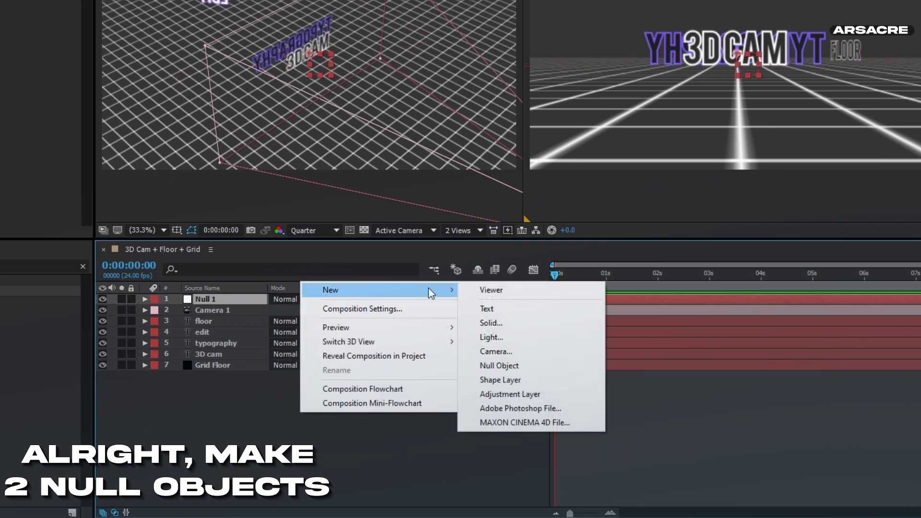
{"action": "left_click", "coordinate": [530, 368]}
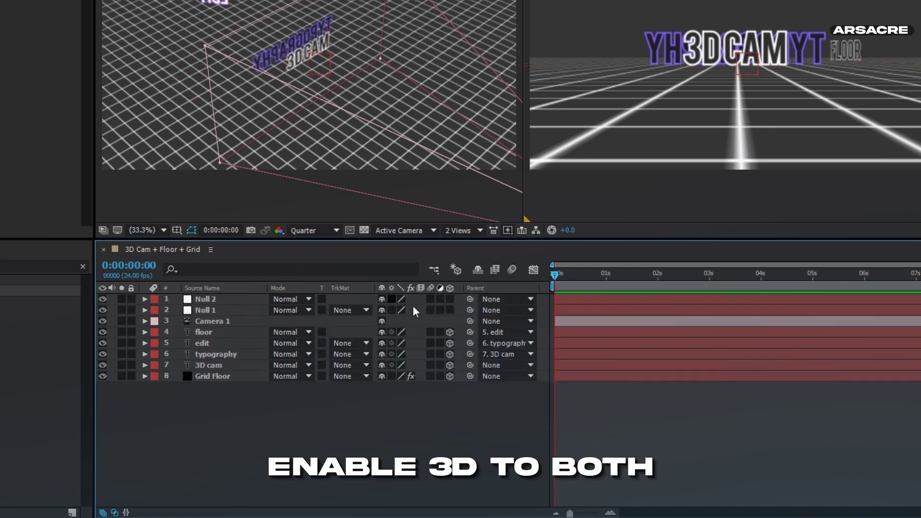
- Make both nulls 3D and parent Camera 1 to Null 1
{"action": "left_click", "coordinate": [449, 309]}
{"action": "left_click", "coordinate": [450, 299]}
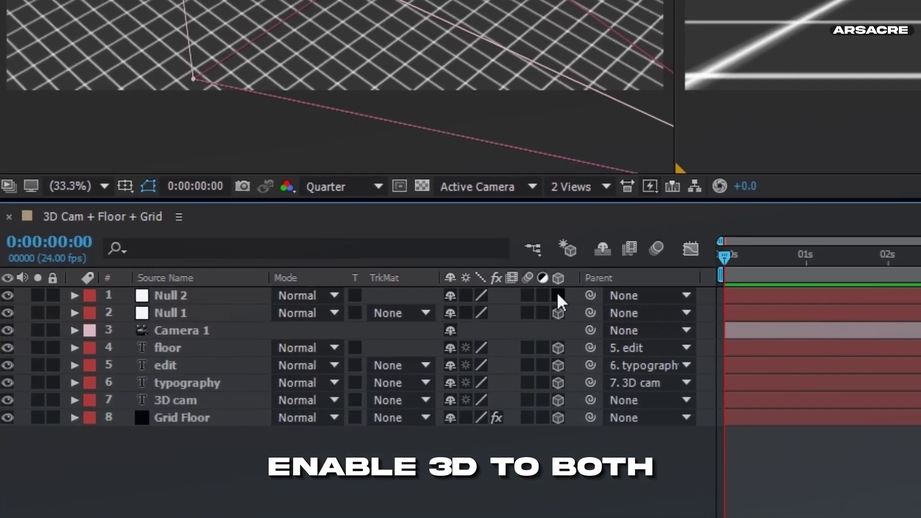
{"action": "left_click_drag", "start_coordinate": [291, 344], "coordinate": [174, 315]}
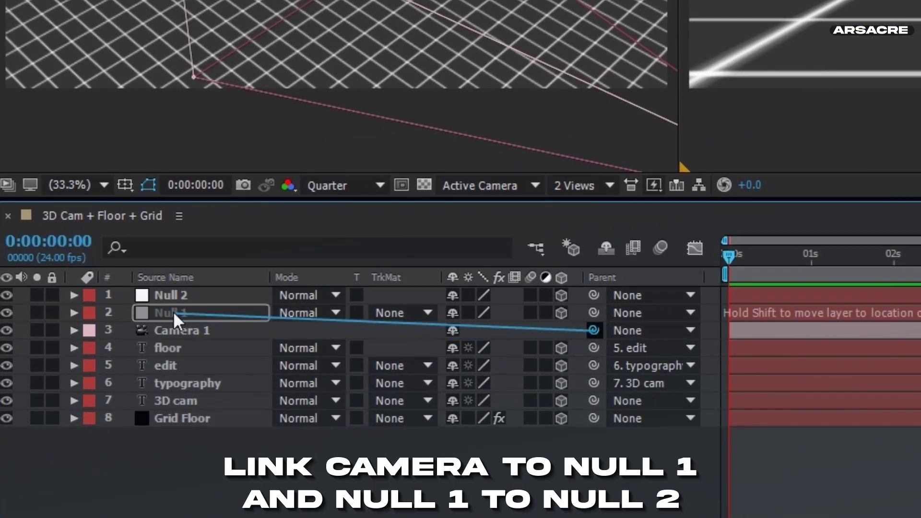
- Label the four text layers green
{"action": "left_click", "coordinate": [179, 348]}
{"action": "left_click", "coordinate": [172, 398], "text": "shift"}
{"action": "left_click", "coordinate": [89, 400]}
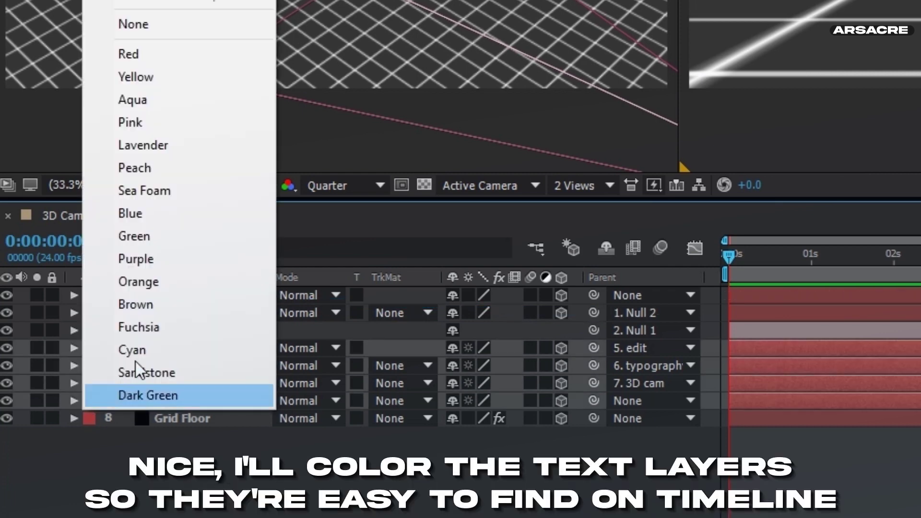
{"action": "left_click", "coordinate": [160, 266]}
{"action": "left_click", "coordinate": [89, 347]}
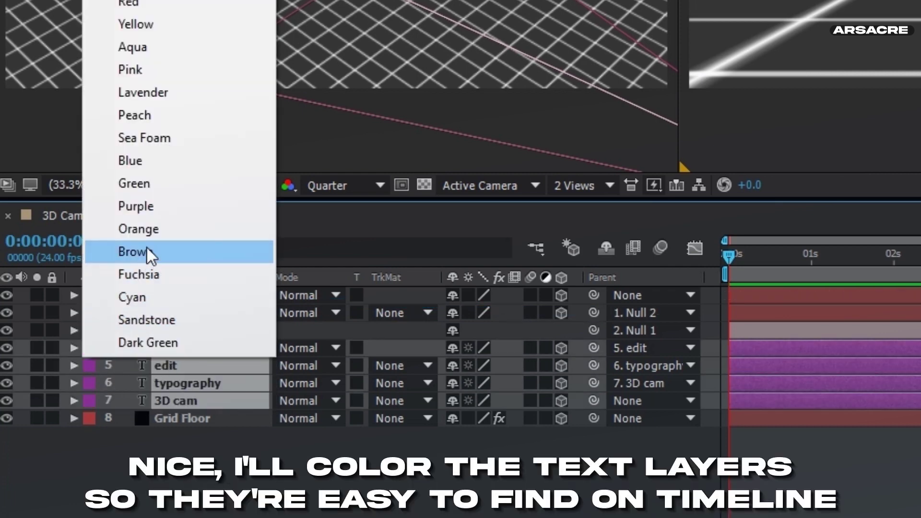
{"action": "left_click", "coordinate": [154, 185]}
- Label the Grid Floor layer yellow
{"action": "left_click", "coordinate": [175, 419]}
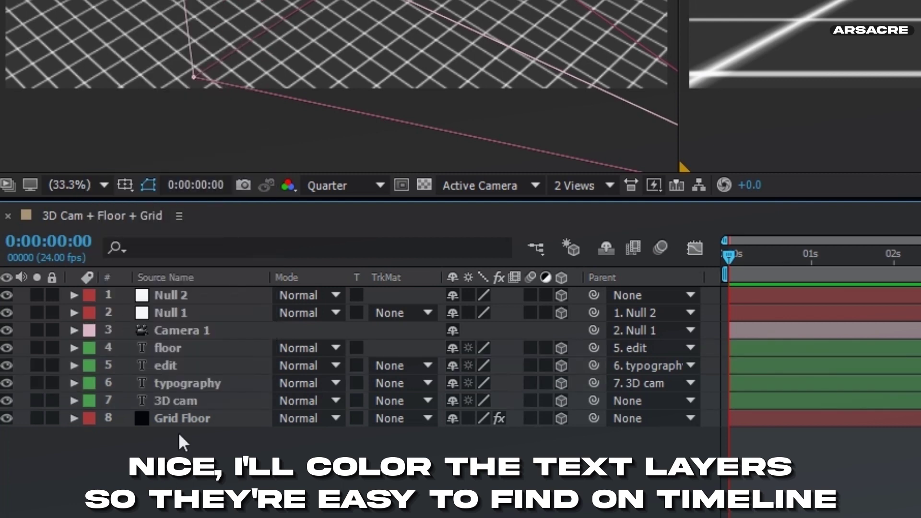
{"action": "left_click", "coordinate": [89, 418]}
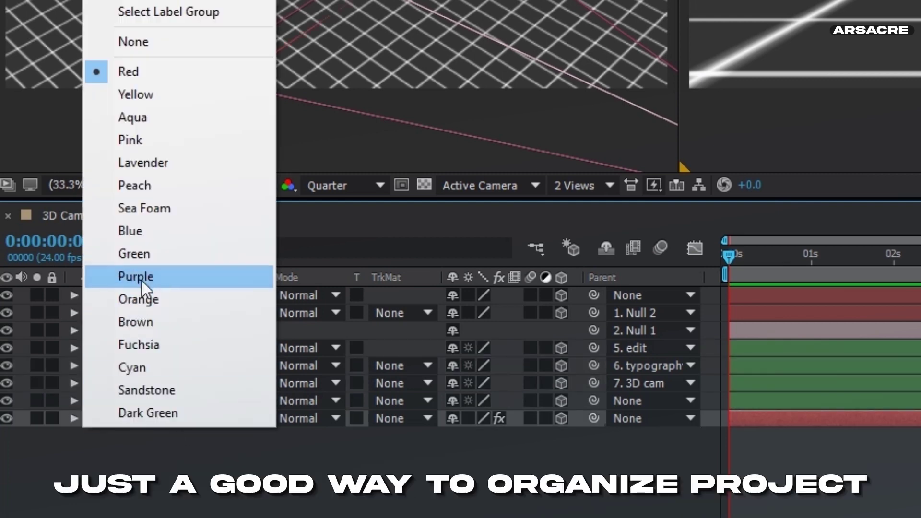
{"action": "left_click", "coordinate": [159, 140]}
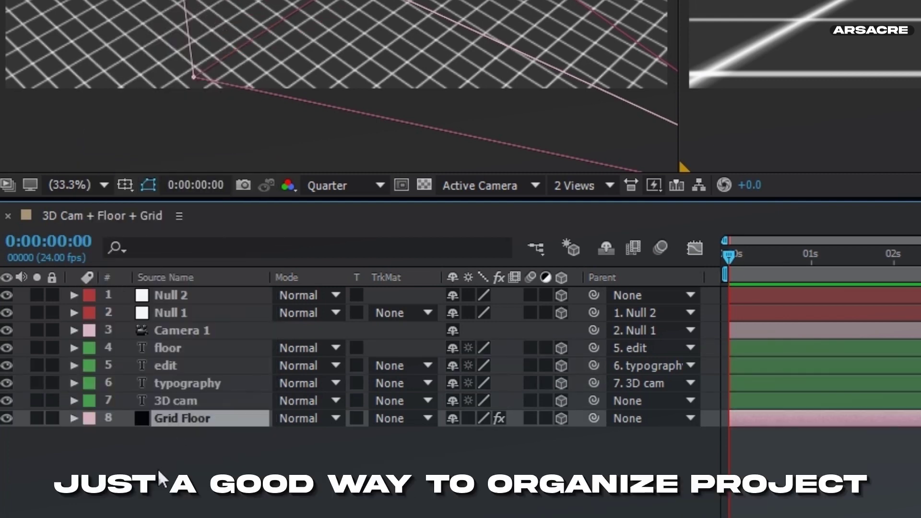
{"action": "left_click", "coordinate": [86, 418]}
{"action": "left_click", "coordinate": [135, 95]}
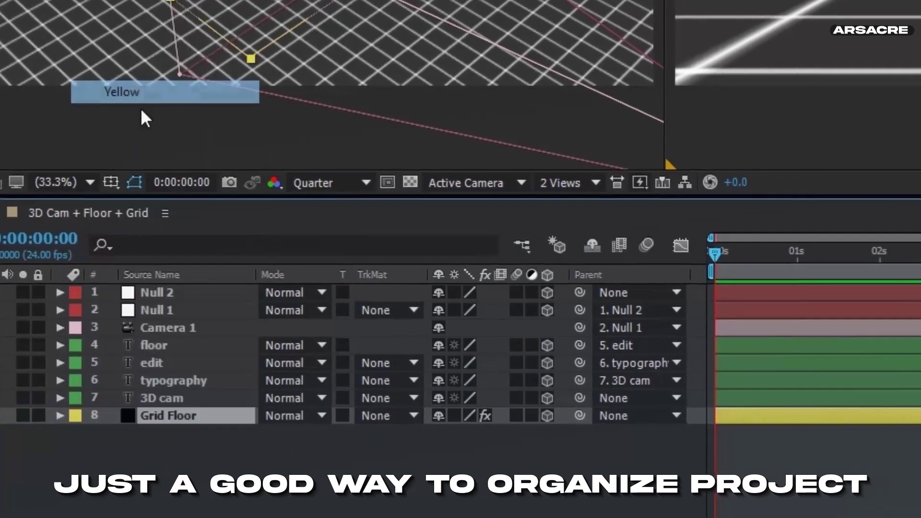
{"action": "left_click", "coordinate": [142, 328]}
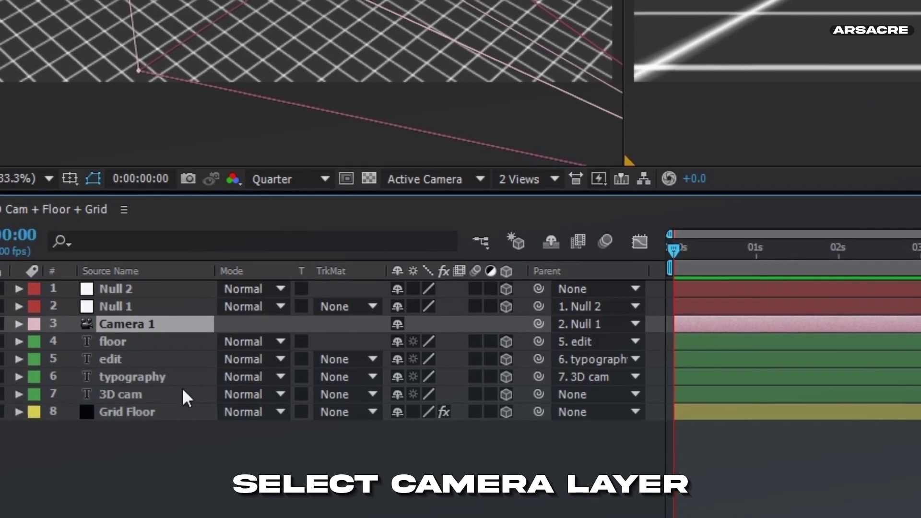
- Start keyframes for Camera 1's Point of Interest and Position
{"action": "key", "text": "p"}
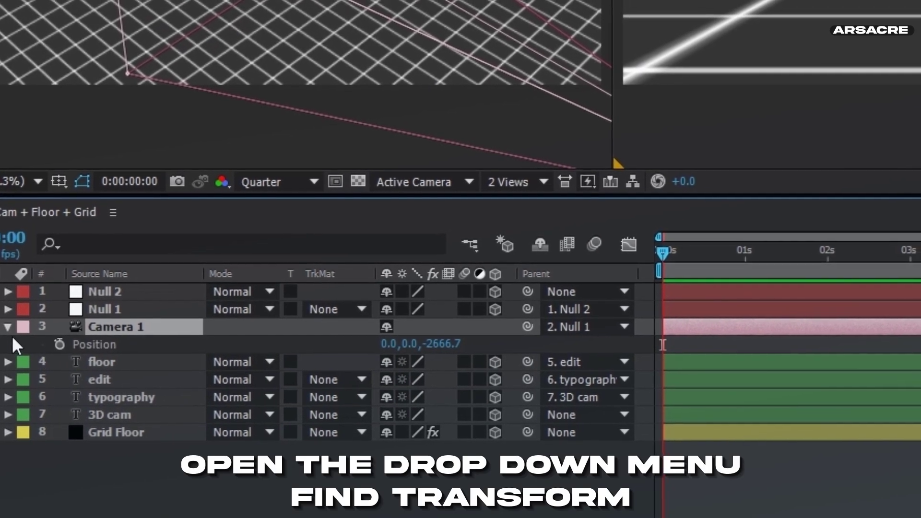
{"action": "left_click", "coordinate": [11, 326]}
{"action": "left_click", "coordinate": [11, 326]}
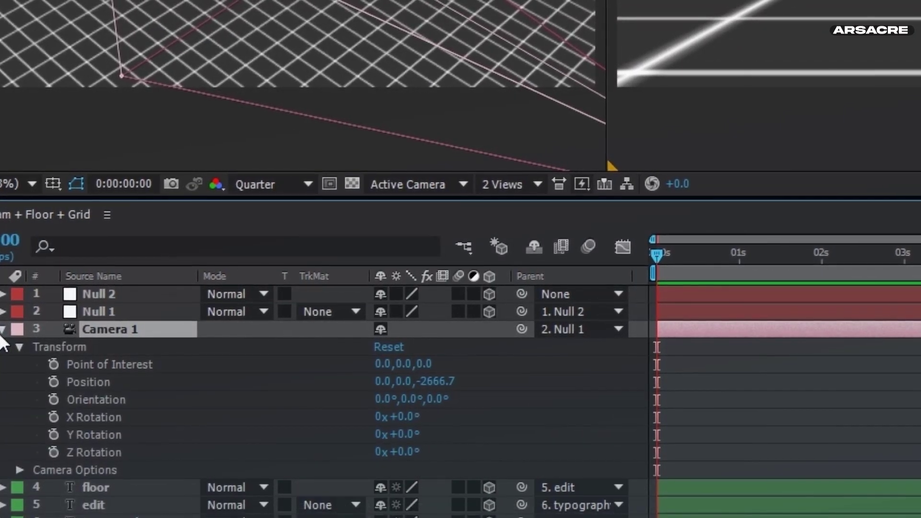
{"action": "left_click", "coordinate": [52, 365]}
{"action": "left_click", "coordinate": [51, 382]}
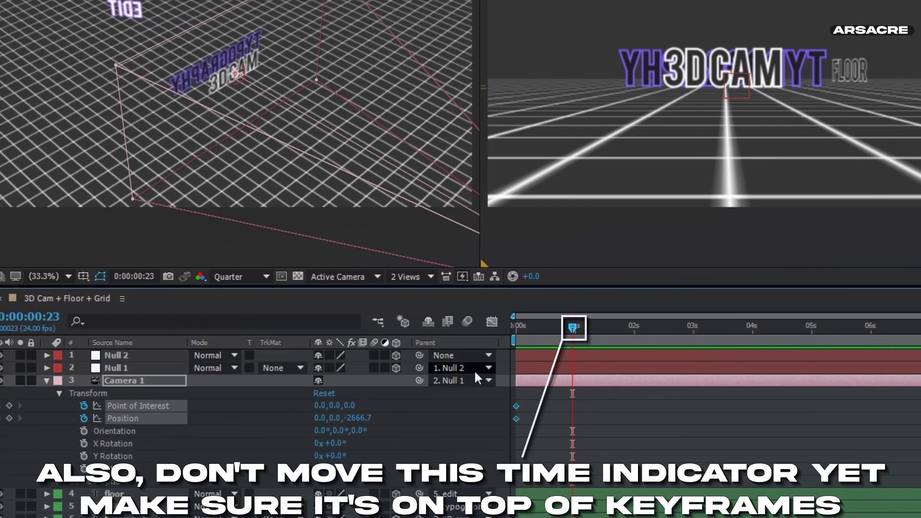
- Move the camera to Z -1076.7 aimed at 0,-46,0, shifting both keyframes to about 1 s
{"action": "key", "text": "Page_Up"}
{"action": "key", "text": "Page_Up"}
{"action": "key", "text": "Page_Up"}
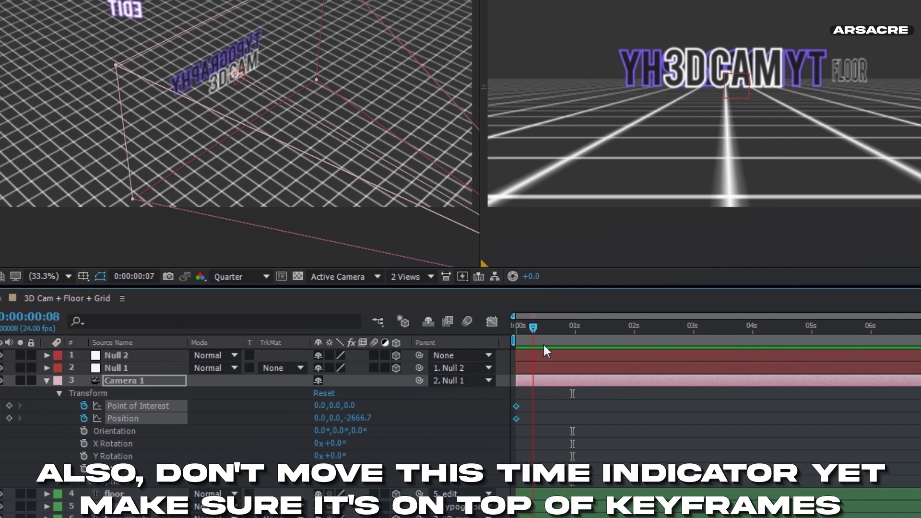
{"action": "key", "text": "Page_Down"}
{"action": "key", "text": "Page_Down"}
{"action": "key", "text": "Page_Down"}
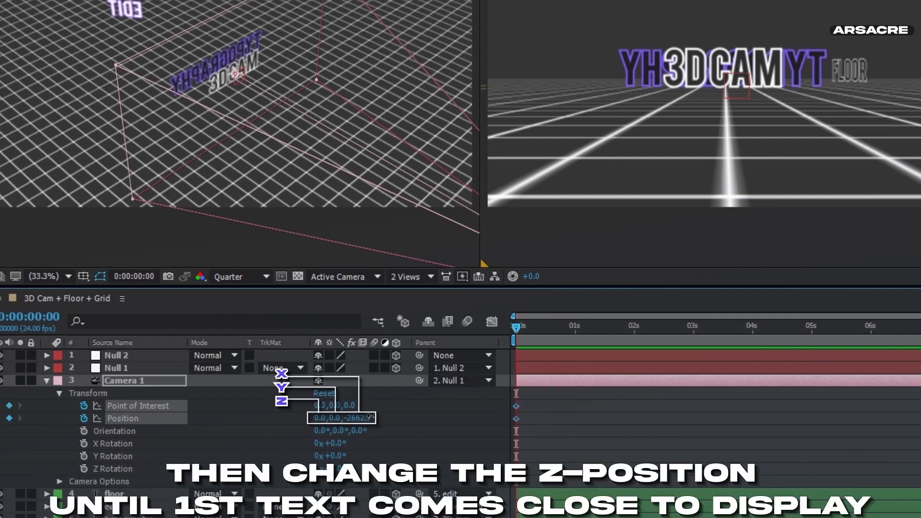
{"action": "mouse_move", "coordinate": [368, 417]}
{"action": "left_mouse_down"}
{"action": "mouse_move", "coordinate": [418, 417]}
{"action": "mouse_move", "coordinate": [362, 433]}
{"action": "mouse_move", "coordinate": [480, 414]}
{"action": "left_mouse_up"}
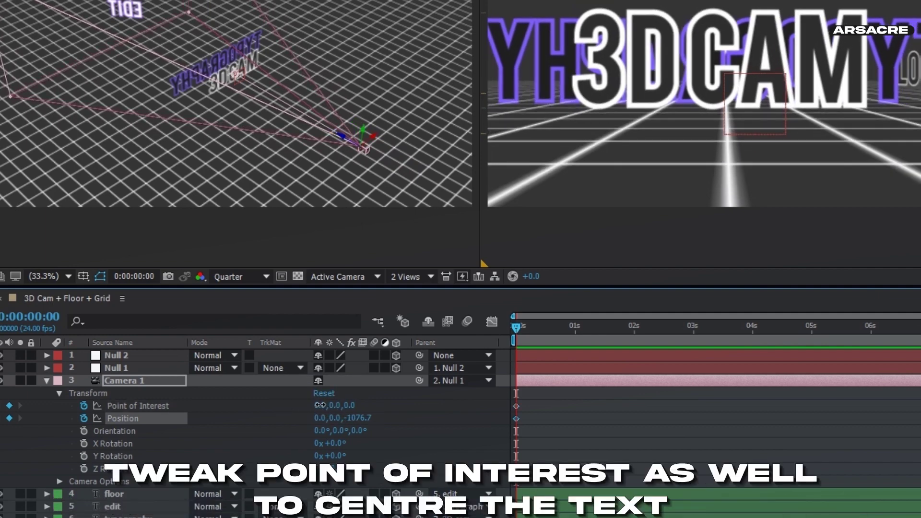
{"action": "mouse_move", "coordinate": [318, 405]}
{"action": "left_mouse_down"}
{"action": "mouse_move", "coordinate": [333, 402]}
{"action": "mouse_move", "coordinate": [285, 420]}
{"action": "left_mouse_up"}
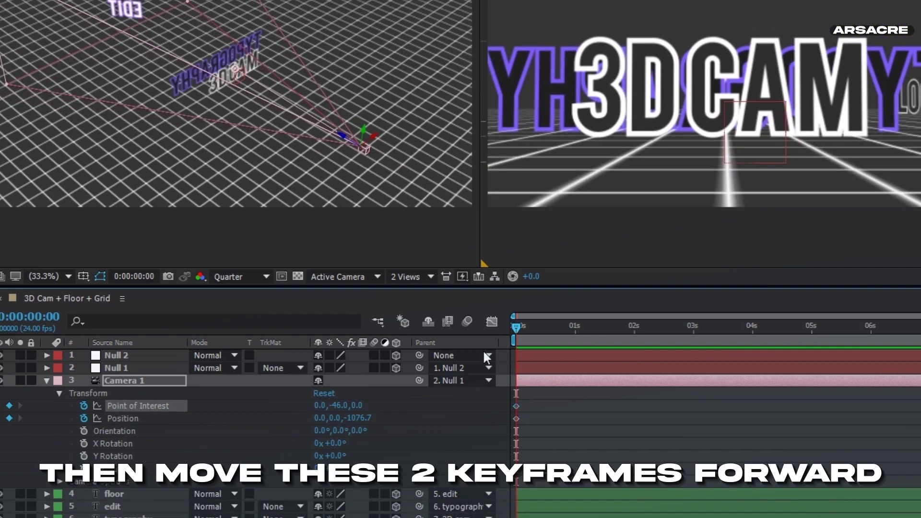
{"action": "left_click_drag", "start_coordinate": [531, 419], "coordinate": [599, 418]}
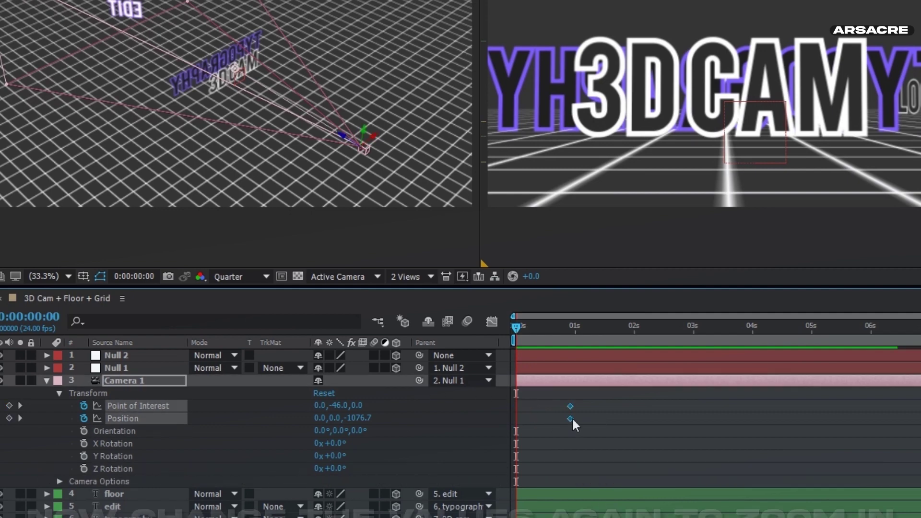
{"action": "mouse_move", "coordinate": [361, 418]}
{"action": "left_mouse_down"}
{"action": "mouse_move", "coordinate": [489, 410]}
{"action": "mouse_move", "coordinate": [691, 420]}
{"action": "left_mouse_up"}
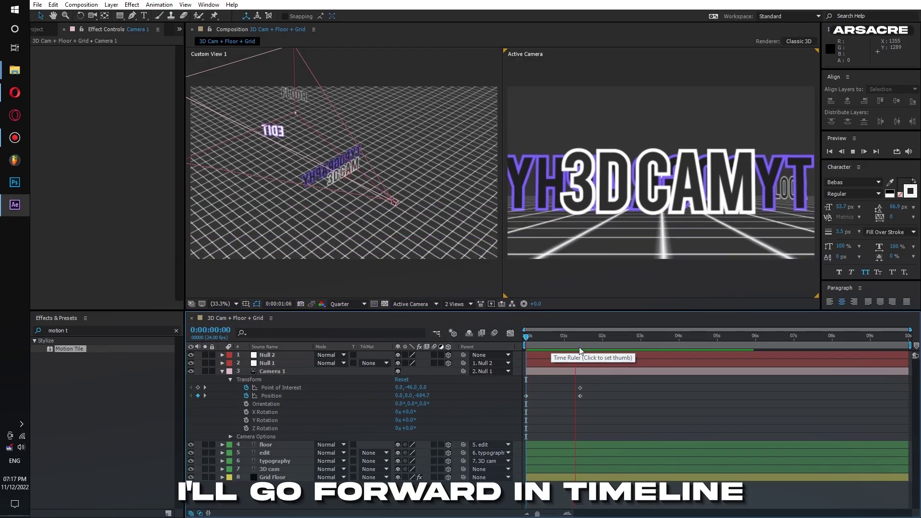
- Try a Null 1 Y rotation at 2:17, then undo it and delete the trial camera keyframes
{"action": "left_click", "coordinate": [586, 346]}
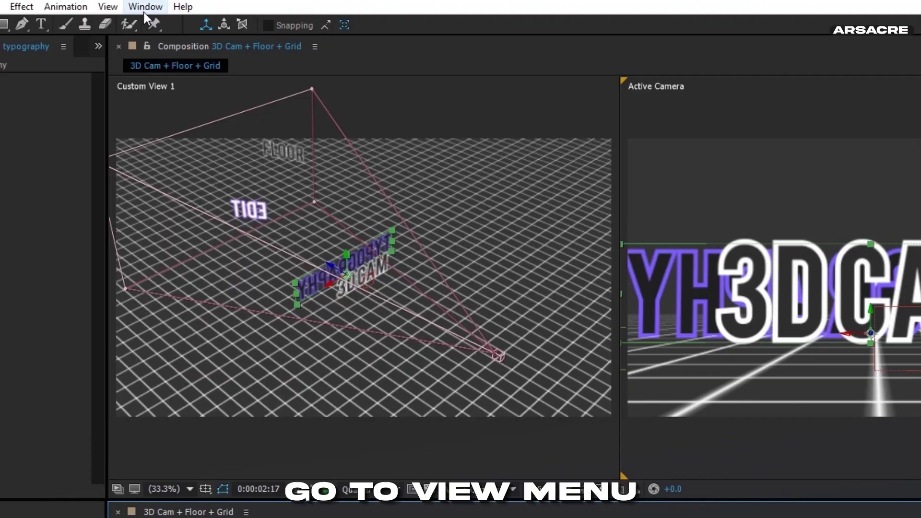
{"action": "left_click", "coordinate": [143, 10]}
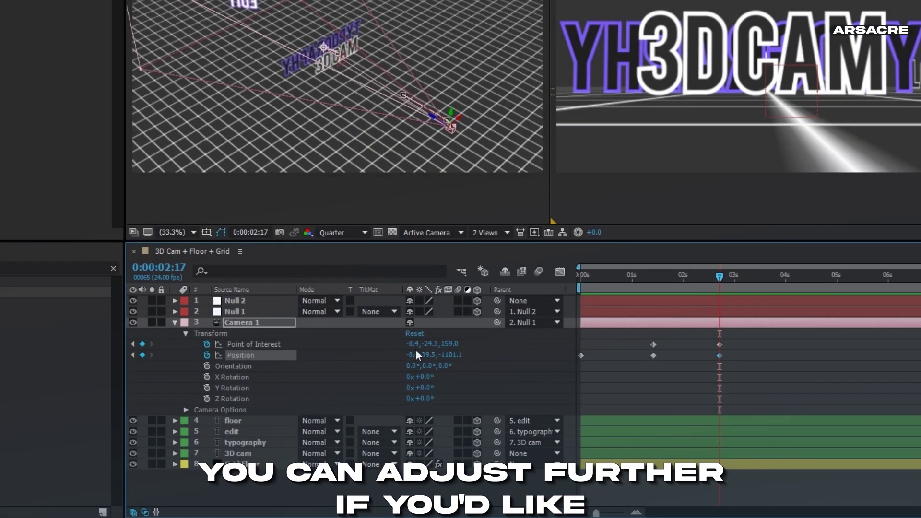
{"action": "left_click_drag", "start_coordinate": [422, 344], "coordinate": [528, 343]}
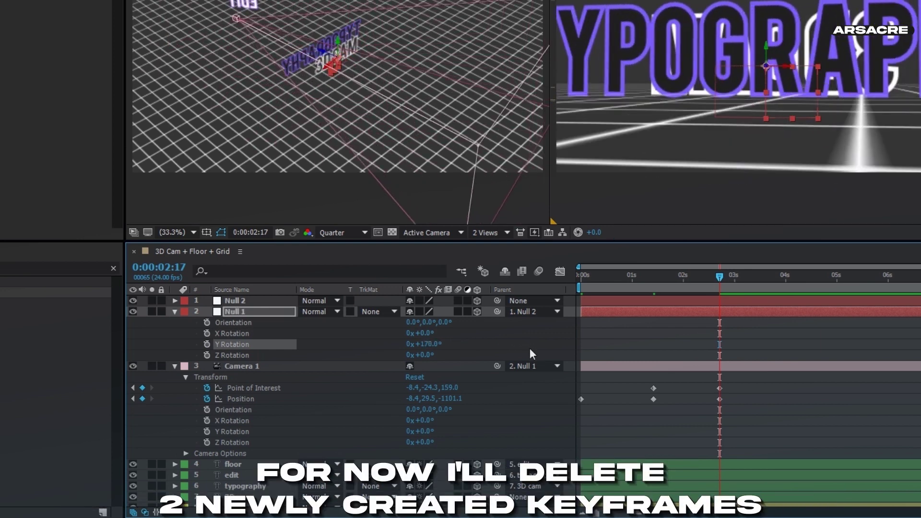
{"action": "key", "text": "ctrl+z"}
{"action": "left_click_drag", "start_coordinate": [705, 381], "coordinate": [744, 405]}
{"action": "key", "text": "Delete"}
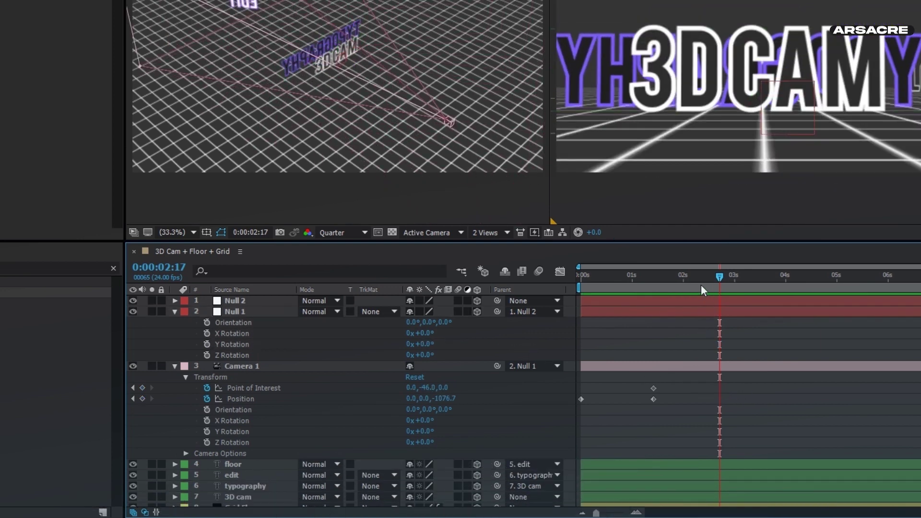
- Key Null 1's Y Rotation from the start to -177° at 2:07, with Easy Ease
{"action": "left_click", "coordinate": [580, 283]}
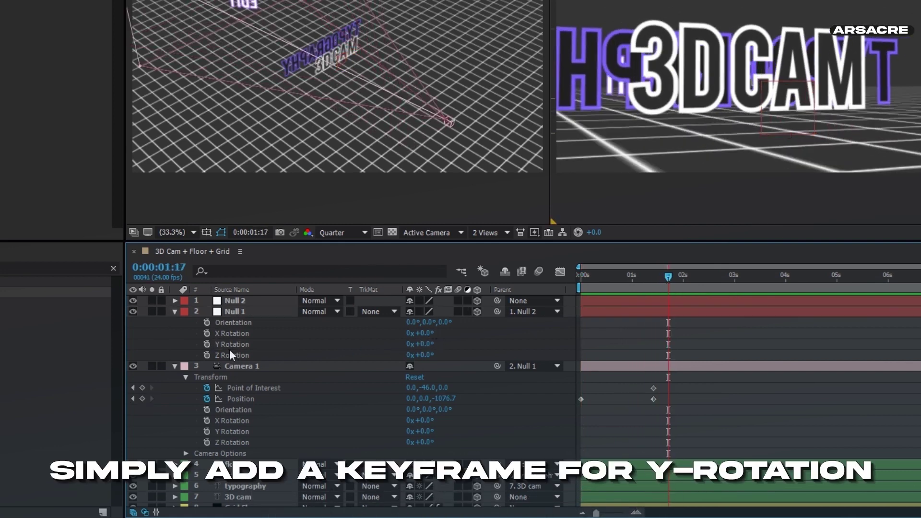
{"action": "left_click", "coordinate": [206, 344]}
{"action": "left_click_drag", "start_coordinate": [672, 280], "coordinate": [698, 280]}
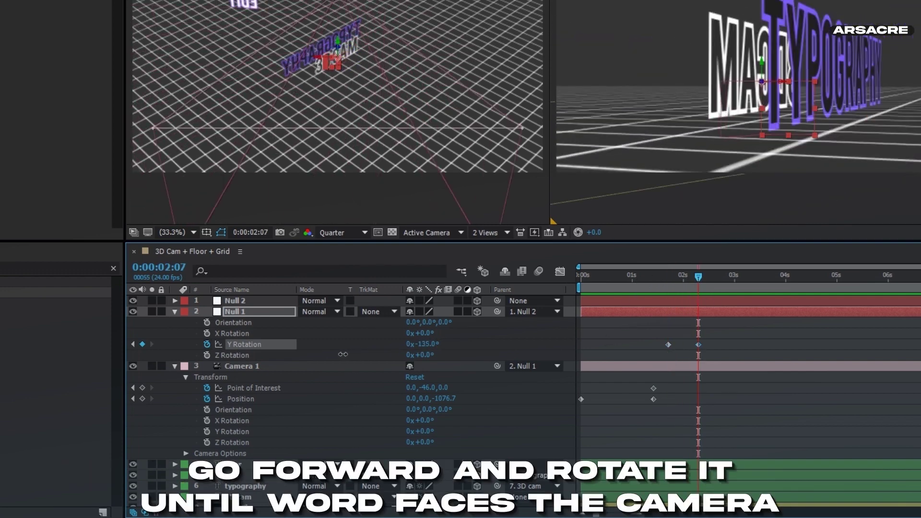
{"action": "left_click_drag", "start_coordinate": [331, 357], "coordinate": [320, 357]}
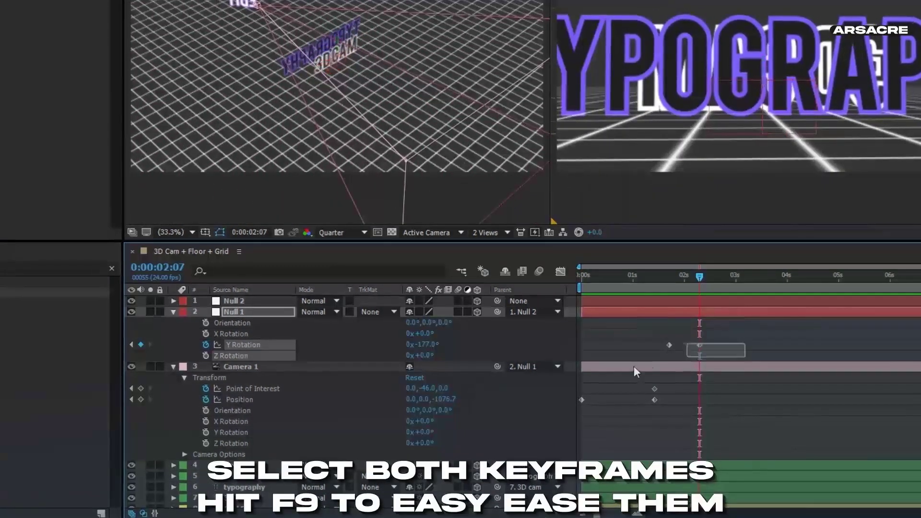
{"action": "left_click", "coordinate": [667, 346], "text": "shift"}
{"action": "key", "text": "F9"}
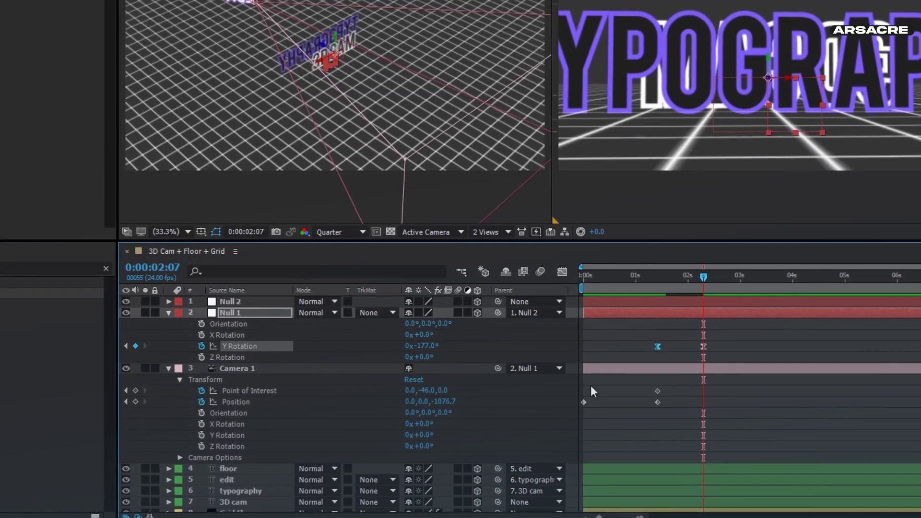
- Key Camera 1's Position at Z -1129.7
{"action": "mouse_move", "coordinate": [446, 401]}
{"action": "left_mouse_down"}
{"action": "mouse_move", "coordinate": [251, 402]}
{"action": "mouse_move", "coordinate": [357, 400]}
{"action": "left_mouse_up"}
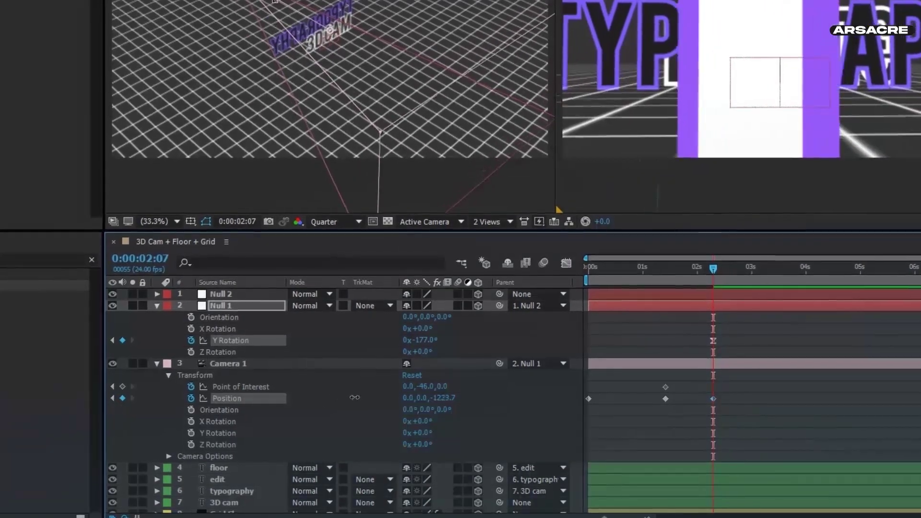
{"action": "left_click_drag", "start_coordinate": [355, 397], "coordinate": [418, 411]}
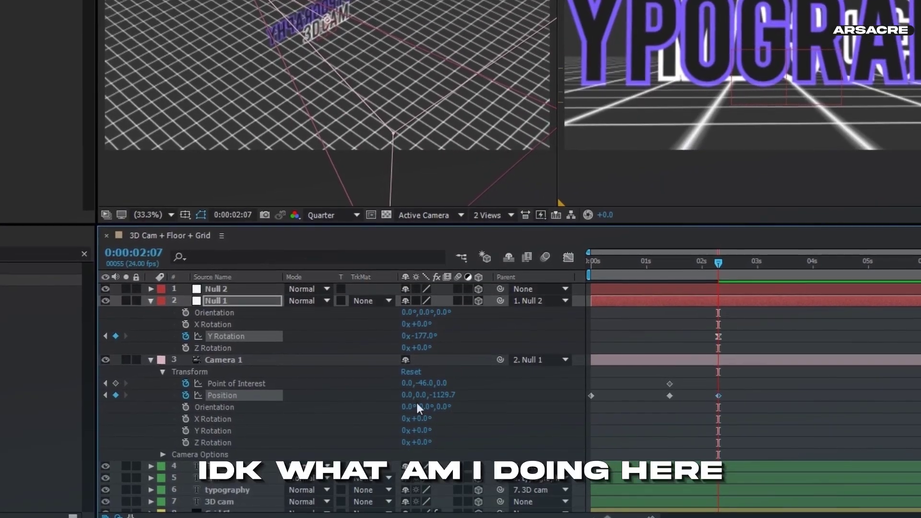
{"action": "left_click", "coordinate": [269, 489]}
{"action": "key", "text": "s"}
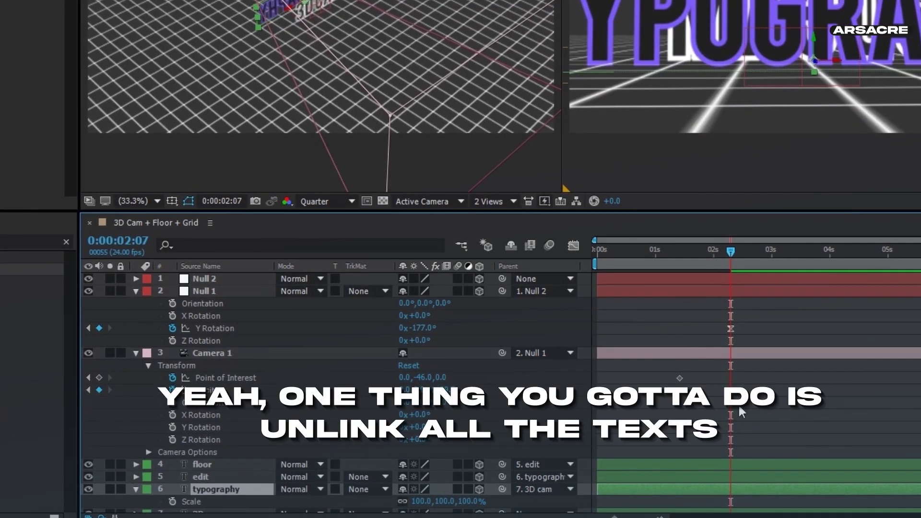
- Set Parent to None for the floor, edit and typography text layers
{"action": "scroll", "coordinate": [739, 405], "scroll_direction": "down", "scroll_amount": 2}
{"action": "left_click", "coordinate": [211, 453], "text": "shift"}
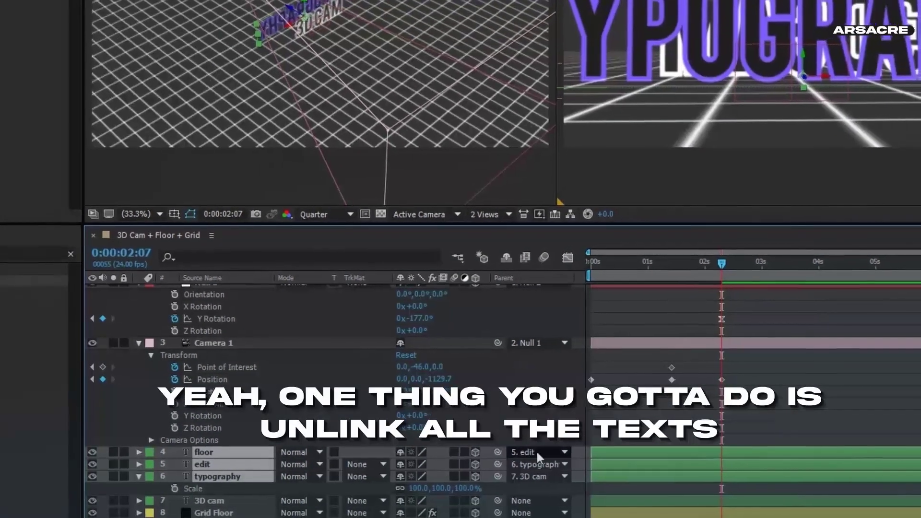
{"action": "left_click", "coordinate": [537, 452]}
{"action": "left_click", "coordinate": [532, 252]}
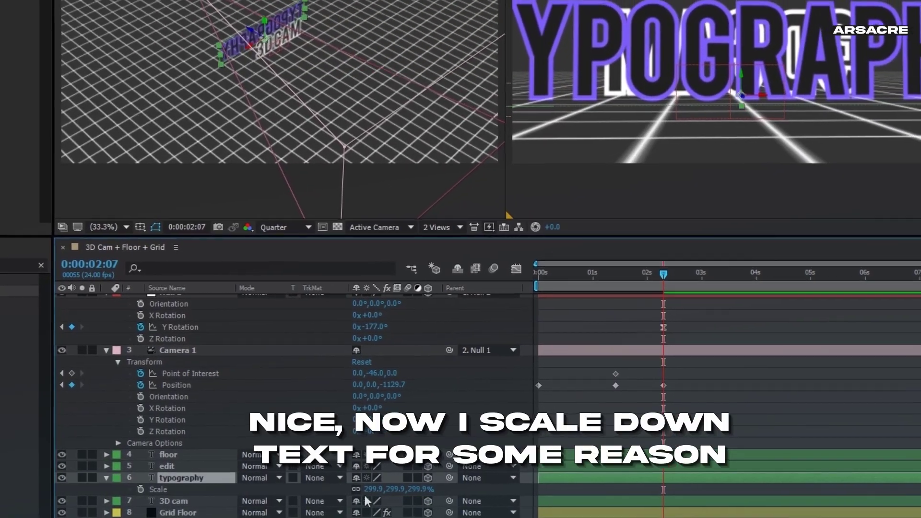
- Scale the typography text down to 191.1%
{"action": "left_click_drag", "start_coordinate": [379, 489], "coordinate": [134, 494]}
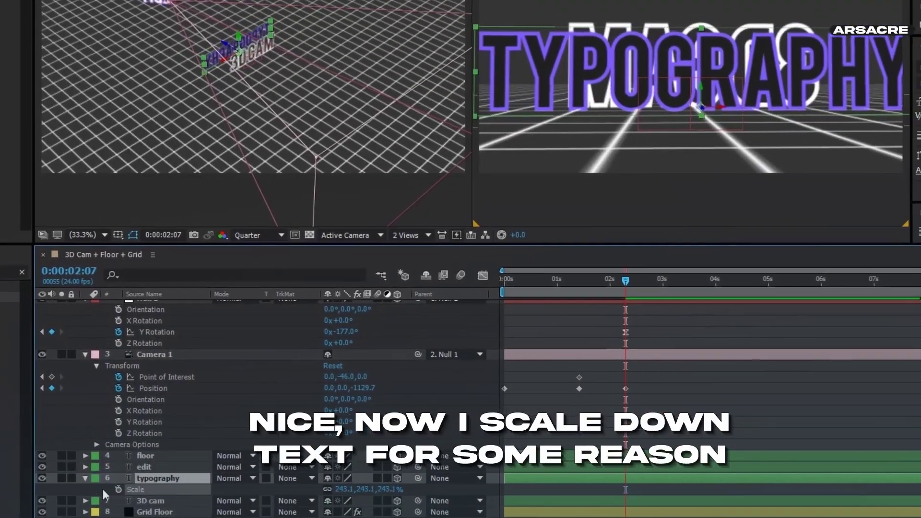
{"action": "left_click_drag", "start_coordinate": [382, 489], "coordinate": [309, 496]}
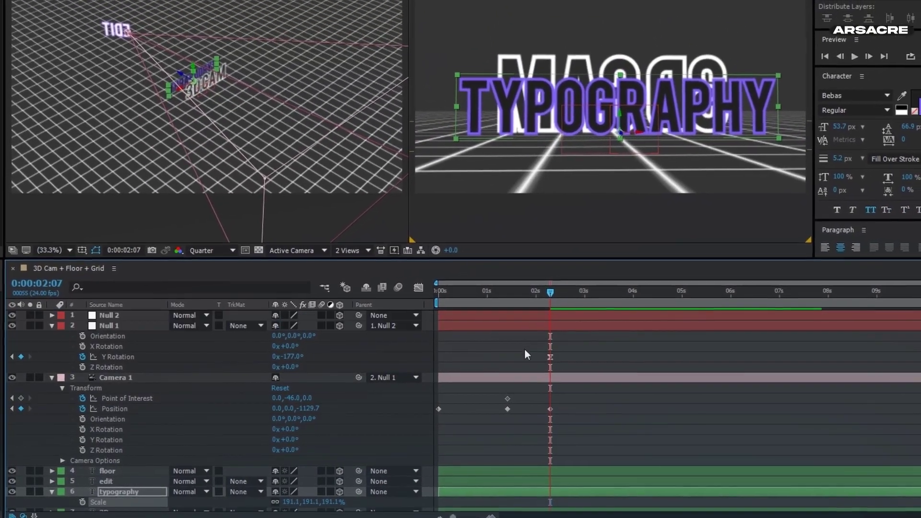
{"action": "left_click_drag", "start_coordinate": [524, 299], "coordinate": [421, 320]}
{"action": "left_click", "coordinate": [116, 356]}
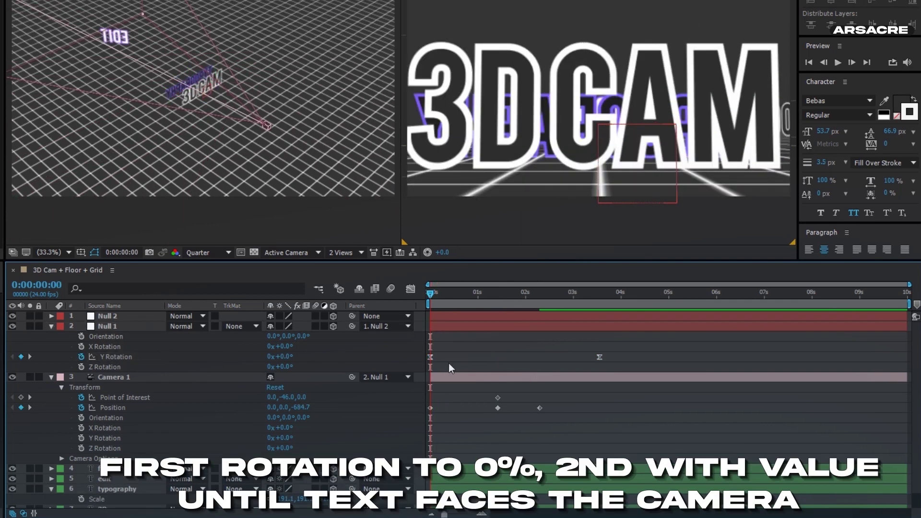
- Move Null 1's Y Rotation keyframes to about 1.4 s and 2.3 s, nudging the second slightly earlier
{"action": "left_click_drag", "start_coordinate": [430, 357], "coordinate": [436, 357]}
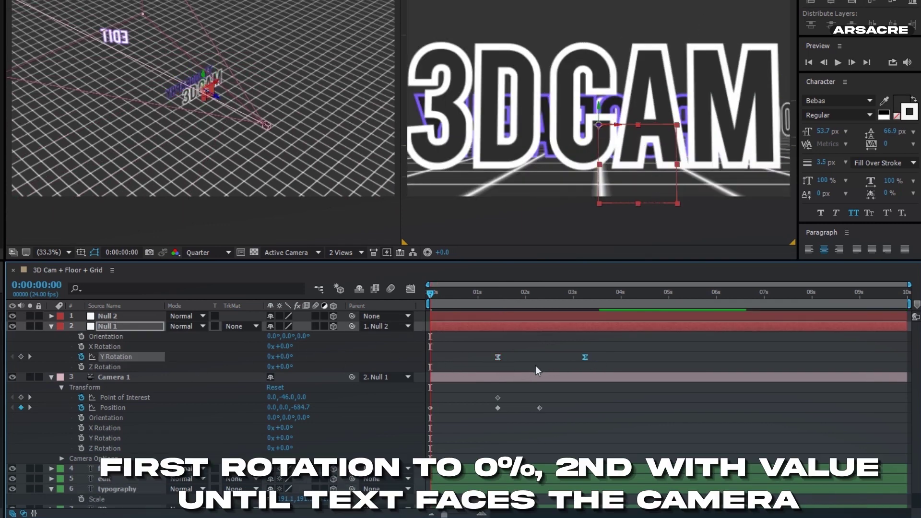
{"action": "left_click_drag", "start_coordinate": [536, 366], "coordinate": [543, 367]}
{"action": "left_click_drag", "start_coordinate": [487, 304], "coordinate": [539, 321]}
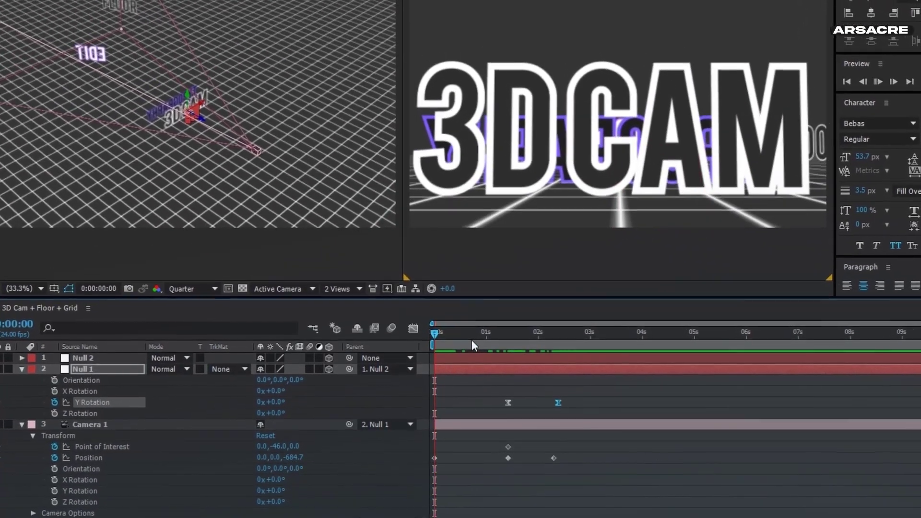
{"action": "key", "text": "space"}
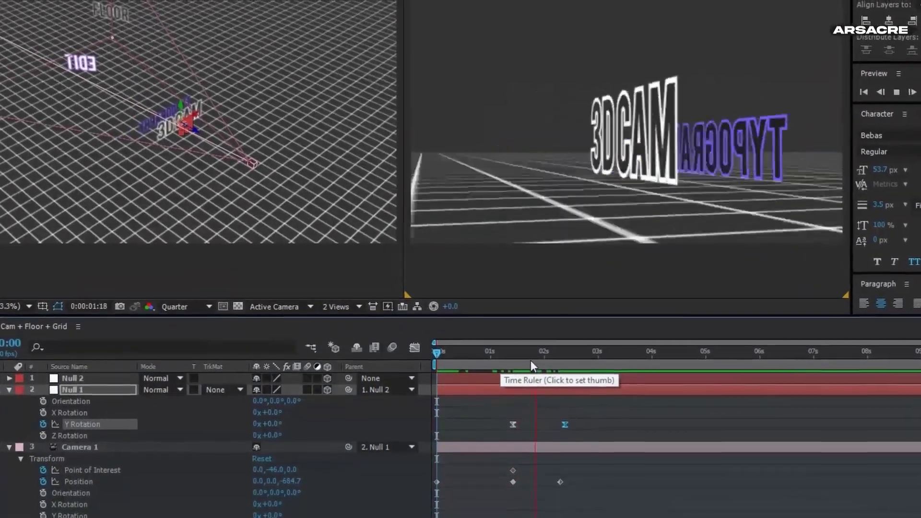
{"action": "left_click_drag", "start_coordinate": [513, 370], "coordinate": [571, 405]}
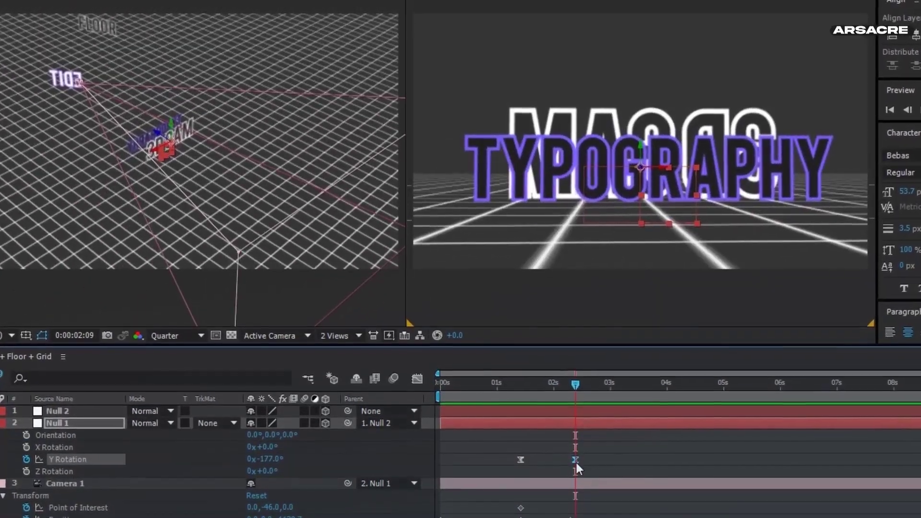
{"action": "left_click_drag", "start_coordinate": [576, 463], "coordinate": [572, 464]}
{"action": "left_click_drag", "start_coordinate": [575, 386], "coordinate": [608, 404]}
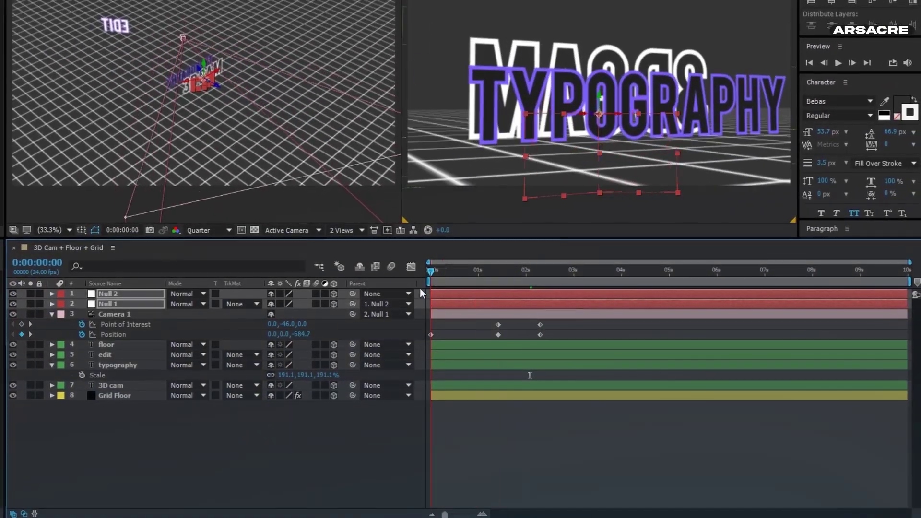
{"action": "left_click_drag", "start_coordinate": [482, 282], "coordinate": [527, 282]}
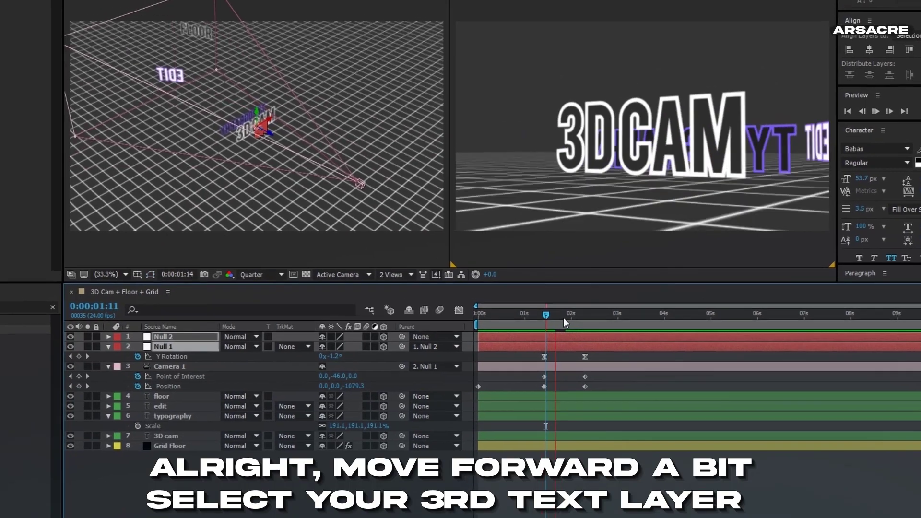
- At 3:04, aim the camera at the edit layer with Look at Selected Layers
{"action": "mouse_move", "coordinate": [563, 317]}
{"action": "left_mouse_down"}
{"action": "mouse_move", "coordinate": [626, 354]}
{"action": "mouse_move", "coordinate": [655, 354]}
{"action": "left_mouse_up"}
{"action": "left_click", "coordinate": [199, 434]}
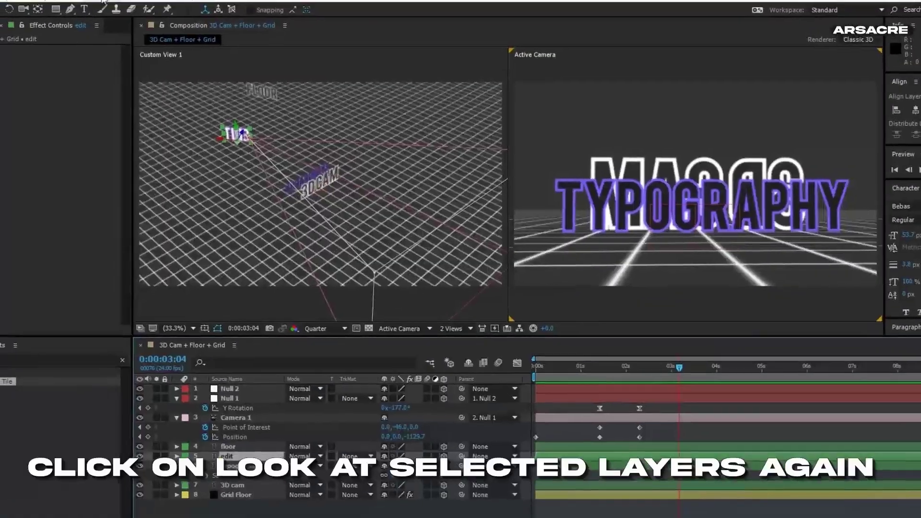
{"action": "left_click", "coordinate": [159, 2]}
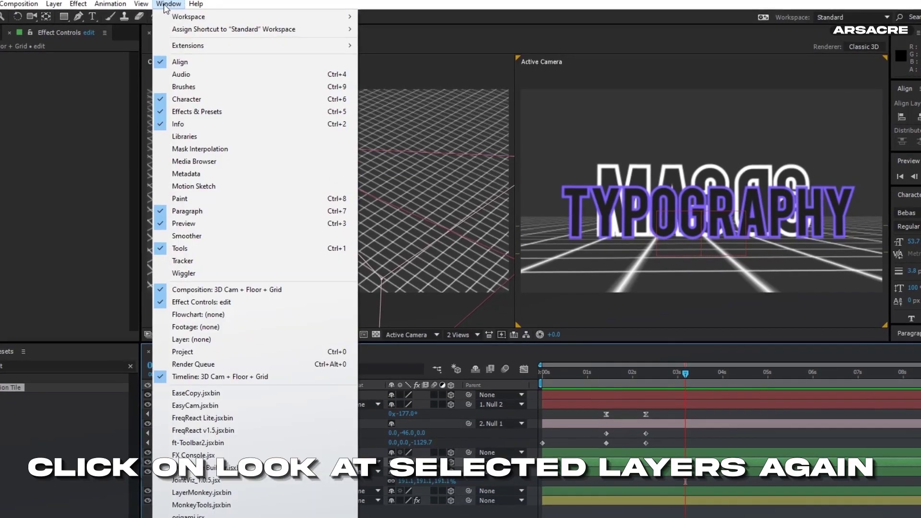
{"action": "left_click", "coordinate": [263, 280]}
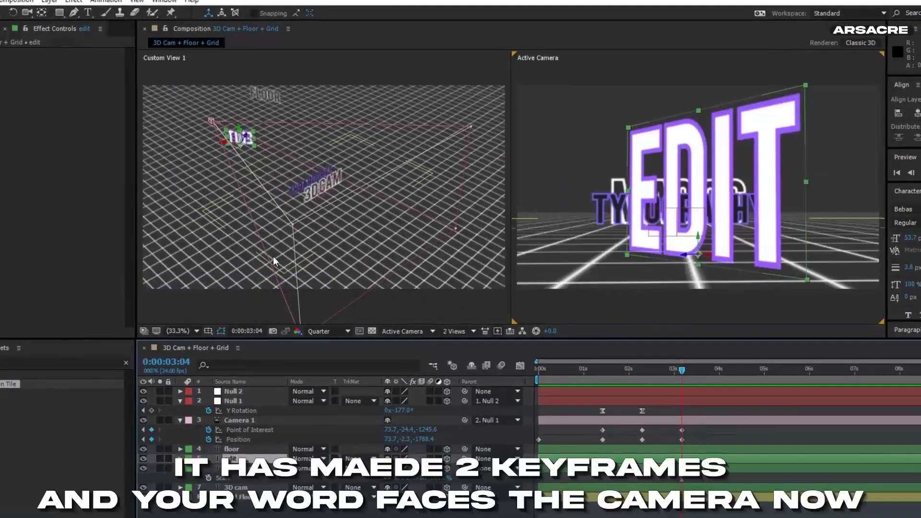
{"action": "left_click", "coordinate": [388, 410]}
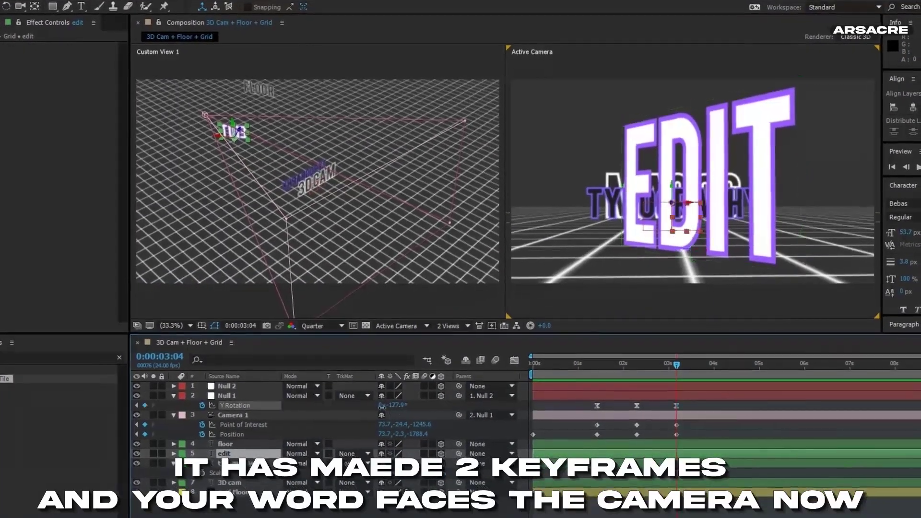
{"action": "key", "text": "ctrl+z"}
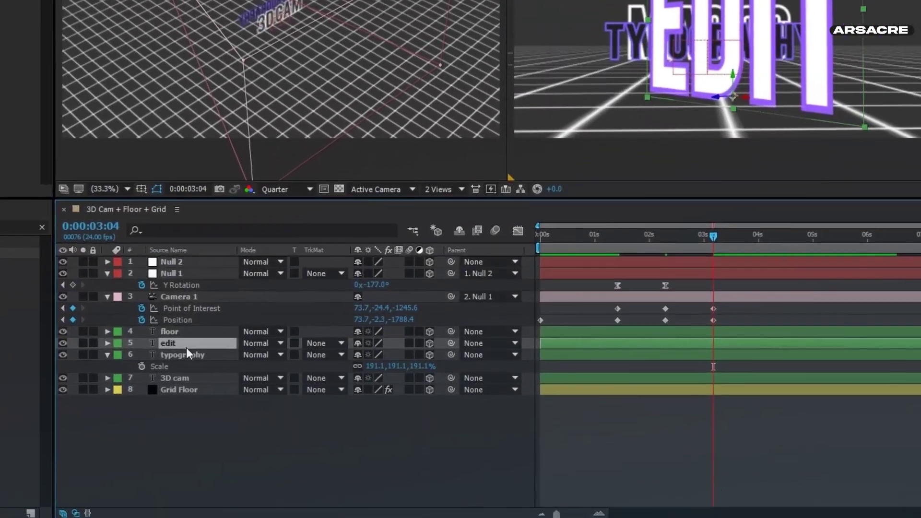
- Turn EDIT to 5° Y rotation and pull Camera 1 back to 73.7,-2.3,-2079.4
{"action": "key", "text": "r"}
{"action": "left_click_drag", "start_coordinate": [368, 376], "coordinate": [350, 377]}
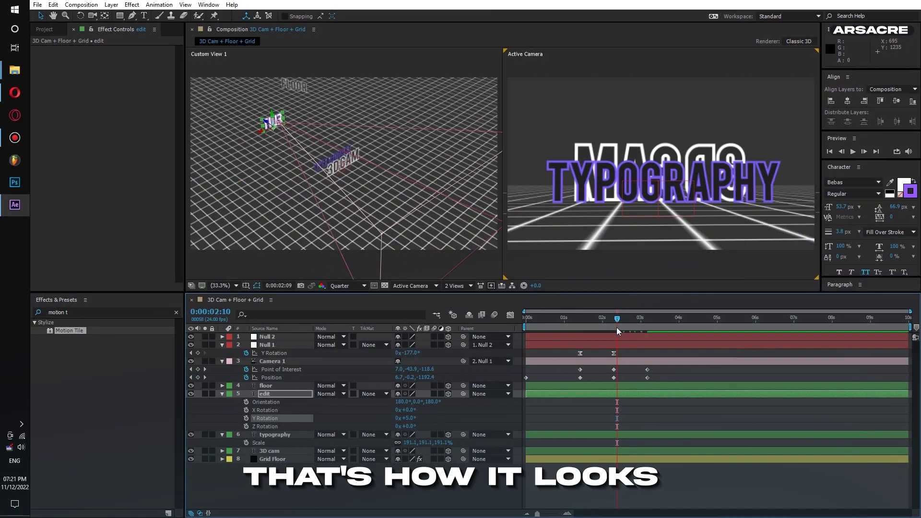
{"action": "left_click_drag", "start_coordinate": [612, 333], "coordinate": [647, 330]}
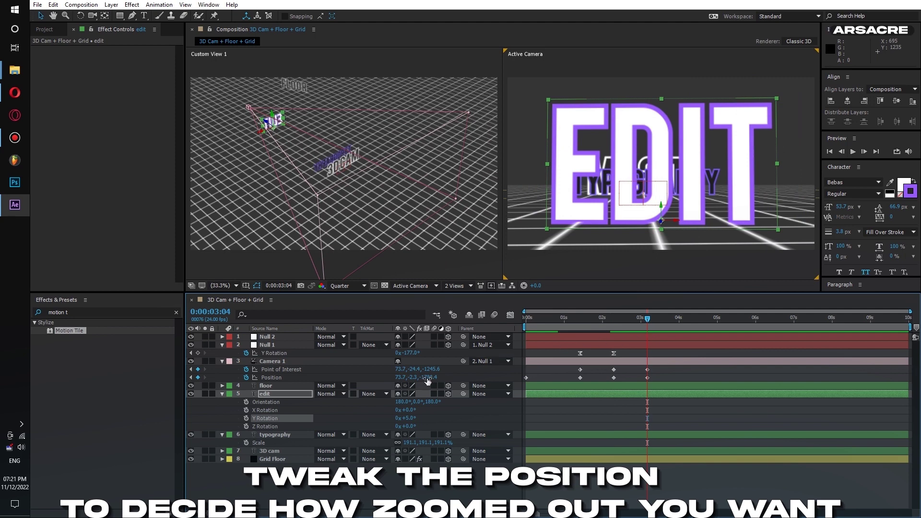
{"action": "left_click_drag", "start_coordinate": [445, 377], "coordinate": [294, 383]}
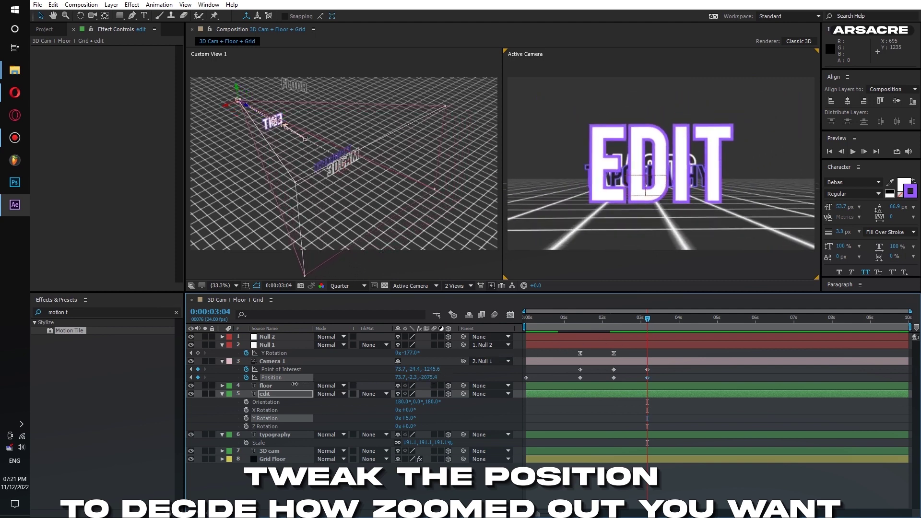
{"action": "mouse_move", "coordinate": [647, 328]}
{"action": "left_mouse_down"}
{"action": "mouse_move", "coordinate": [629, 330]}
{"action": "mouse_move", "coordinate": [669, 343]}
{"action": "left_mouse_up"}
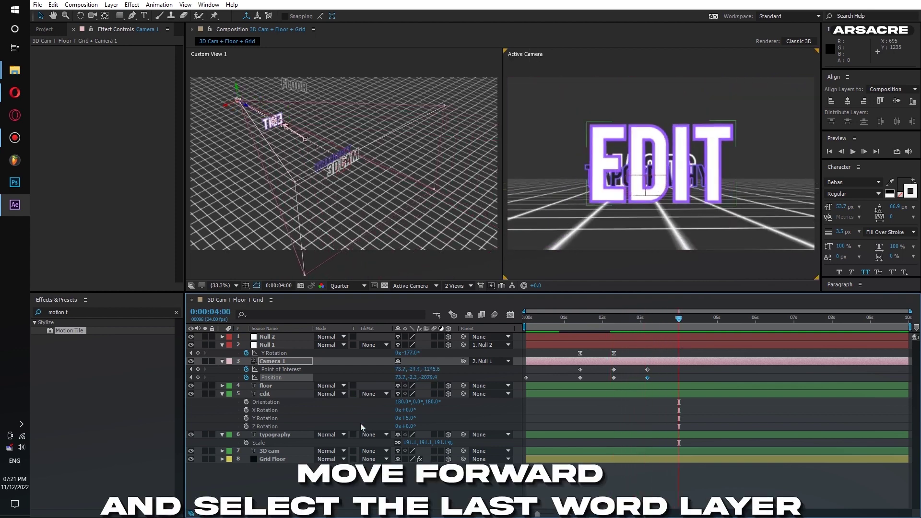
- Aim the camera at the floor layer and pull it back to about Position Z -2950
{"action": "left_click", "coordinate": [275, 388]}
{"action": "left_click", "coordinate": [208, 4]}
{"action": "mouse_move", "coordinate": [185, 5]}
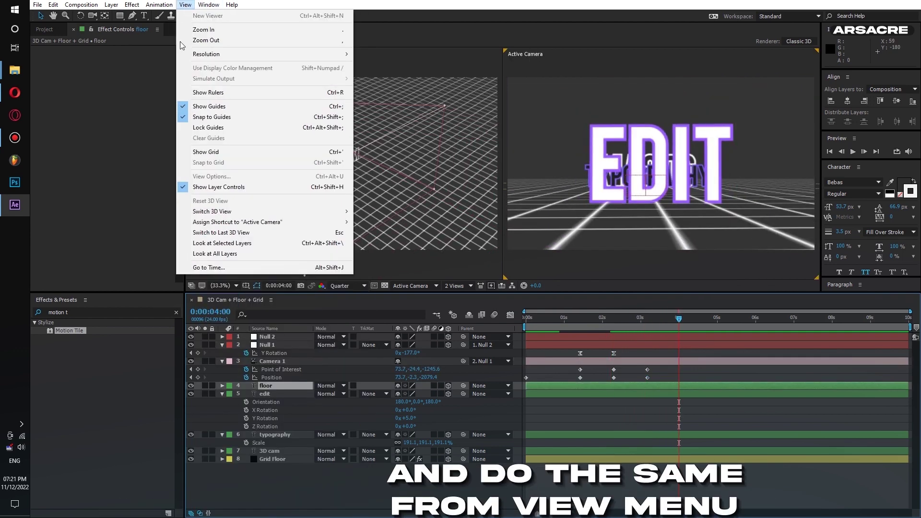
{"action": "left_click", "coordinate": [309, 246]}
{"action": "key", "text": "r"}
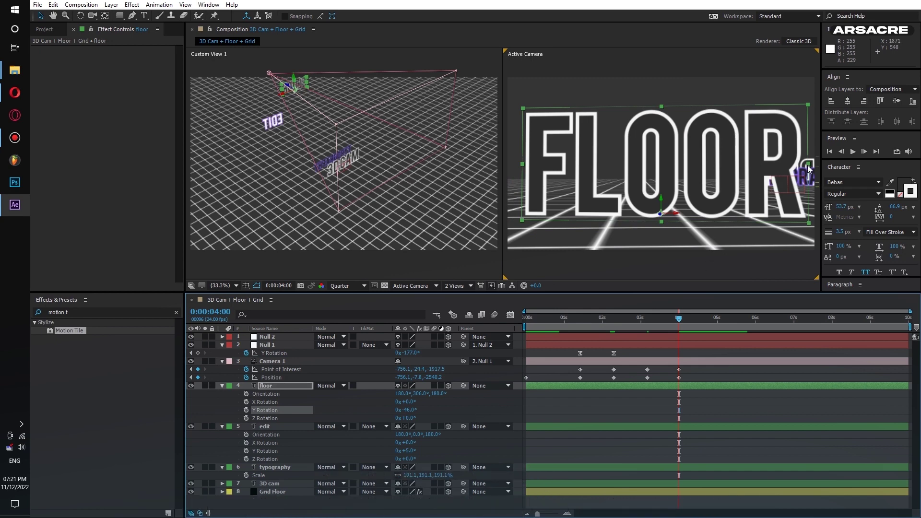
{"action": "mouse_move", "coordinate": [436, 378]}
{"action": "left_mouse_down"}
{"action": "mouse_move", "coordinate": [421, 389]}
{"action": "mouse_move", "coordinate": [442, 369]}
{"action": "left_mouse_up"}
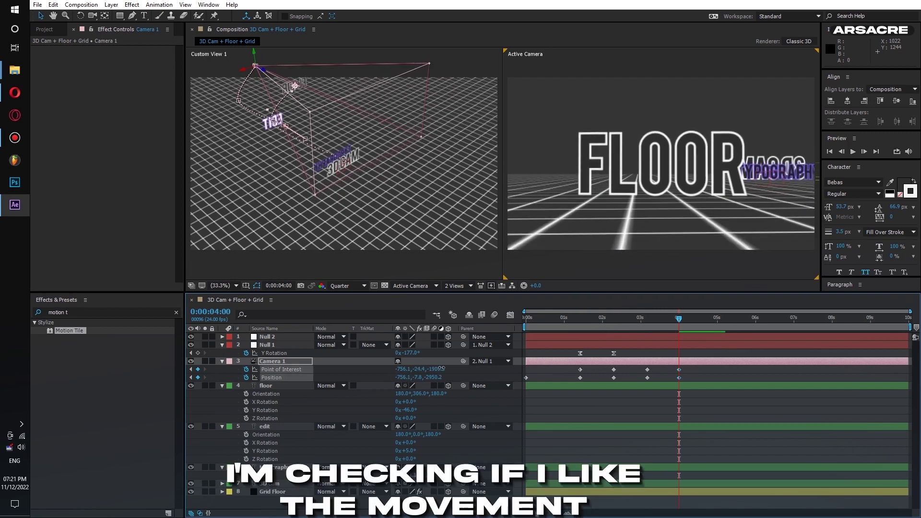
- Return to about 1.5 seconds, collapse the layer properties and preview the animation
{"action": "left_click", "coordinate": [584, 320]}
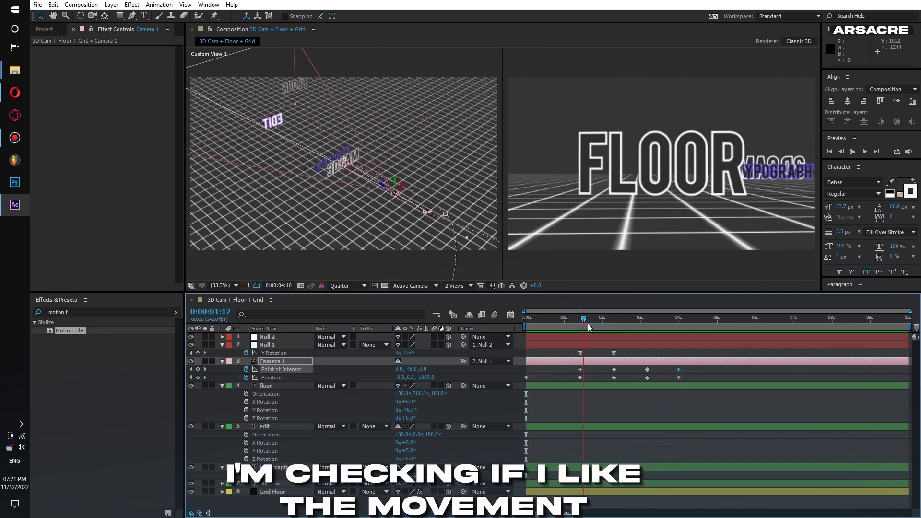
{"action": "left_click", "coordinate": [222, 360]}
{"action": "key", "text": "space"}
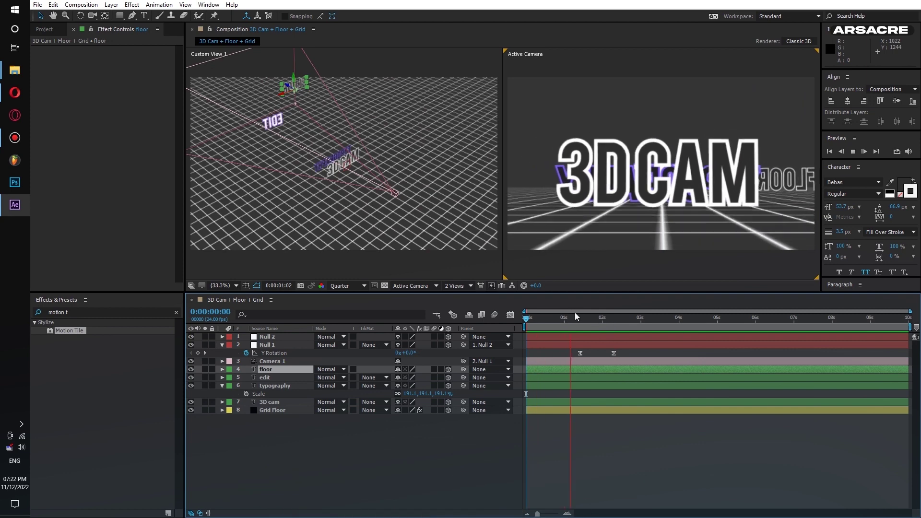
- At 4:18, aim the camera at the 3D cam text layer
{"action": "left_click", "coordinate": [311, 362]}
{"action": "key", "text": "u"}
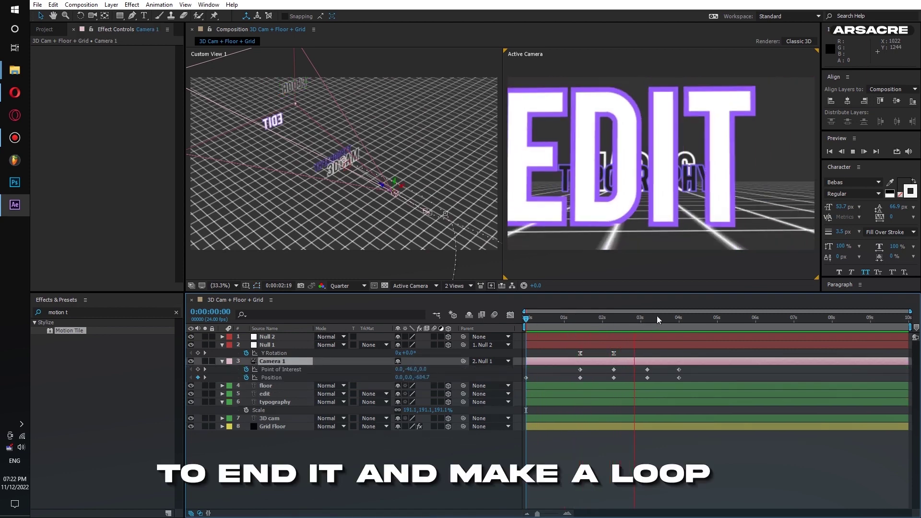
{"action": "left_click", "coordinate": [707, 319]}
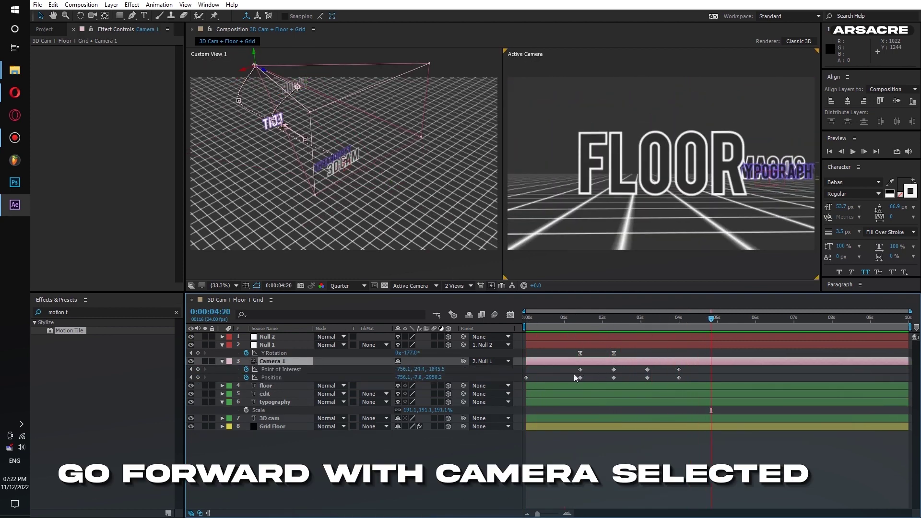
{"action": "left_click", "coordinate": [290, 418]}
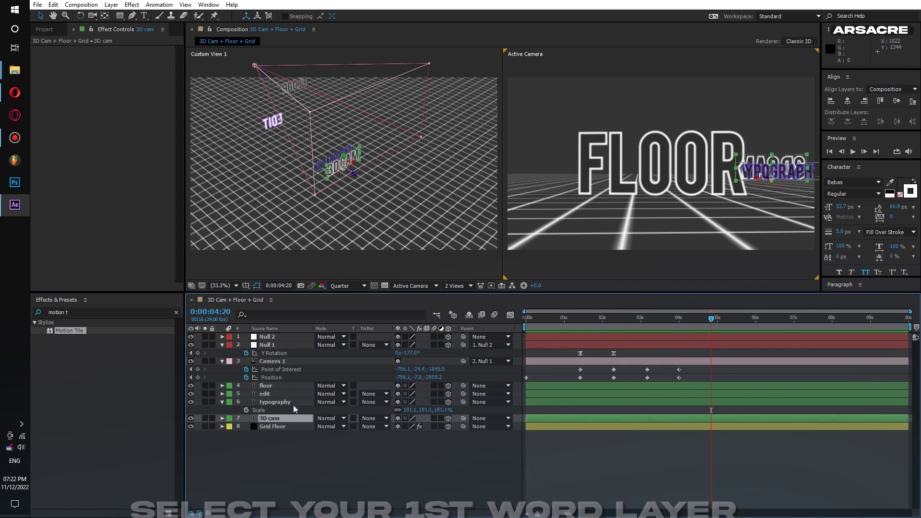
{"action": "left_click", "coordinate": [185, 4]}
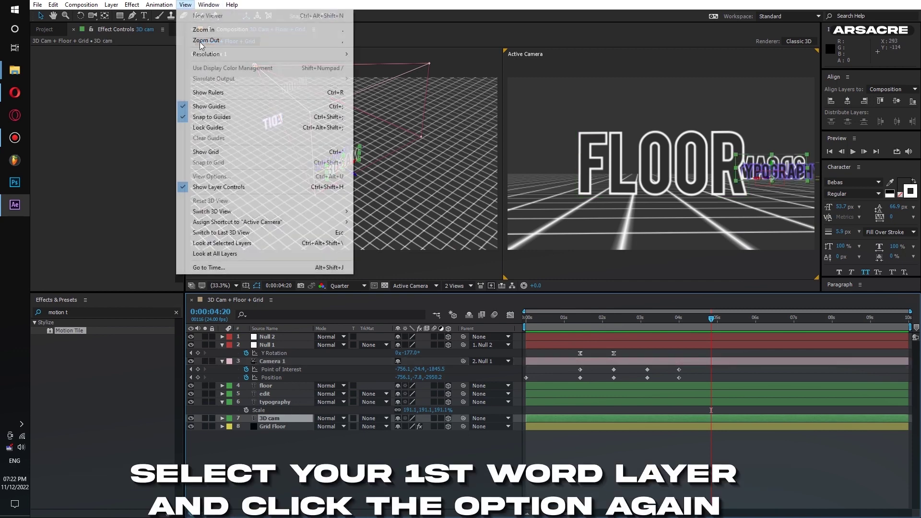
{"action": "left_click", "coordinate": [221, 240]}
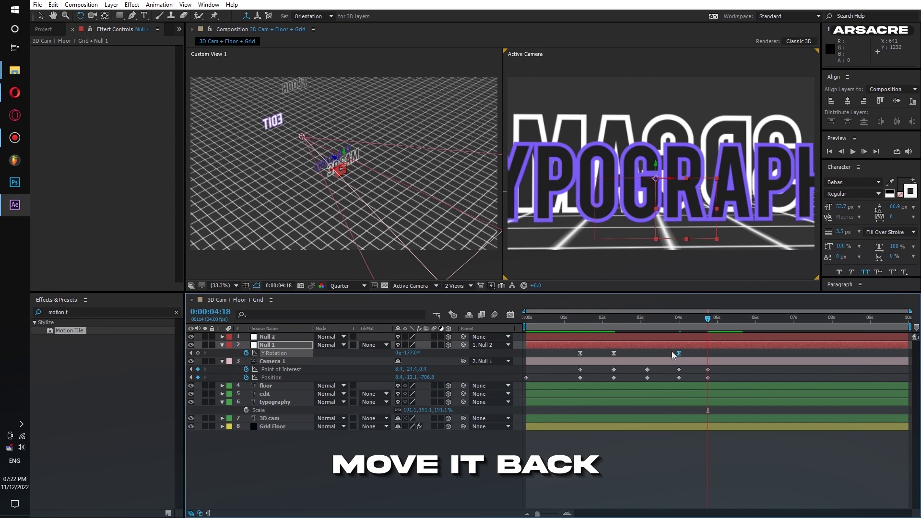
- Paste the starting Y Rotation keyframe at 4:18 and dolly the camera back
{"action": "key", "text": "ctrl+c"}
{"action": "key", "text": "ctrl+v"}
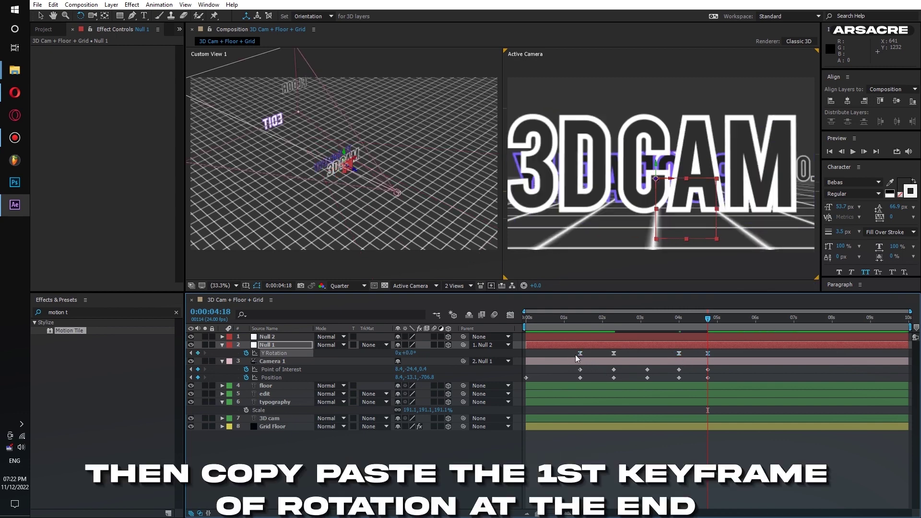
{"action": "key", "text": "c"}
{"action": "scroll", "coordinate": [648, 165], "scroll_direction": "down", "scroll_amount": 4}
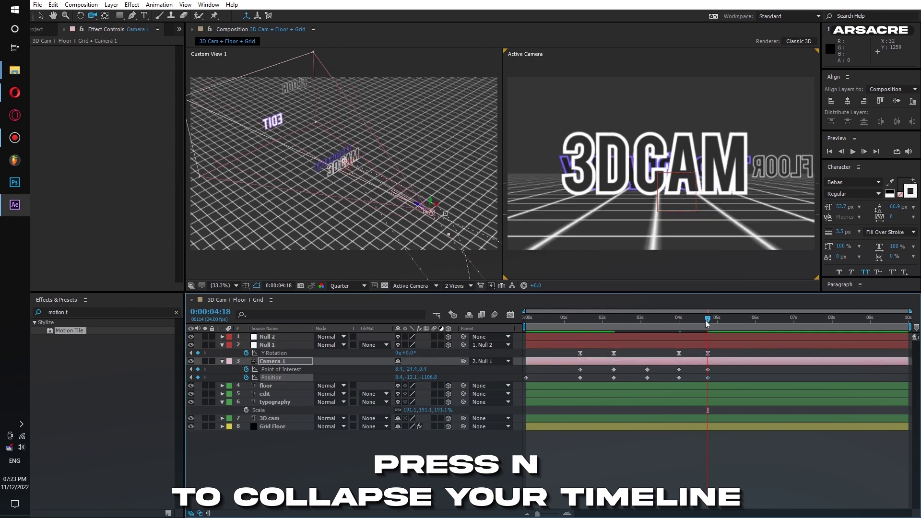
- End the work area at 4:18 and paste the first camera Position keyframe there
{"action": "key", "text": "n"}
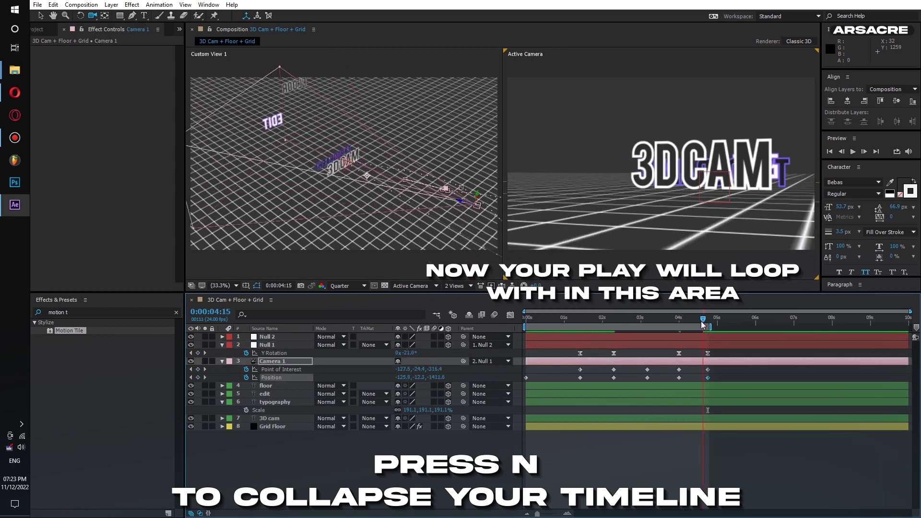
{"action": "left_click", "coordinate": [527, 378]}
{"action": "key", "text": "ctrl+c"}
{"action": "key", "text": "ctrl+v"}
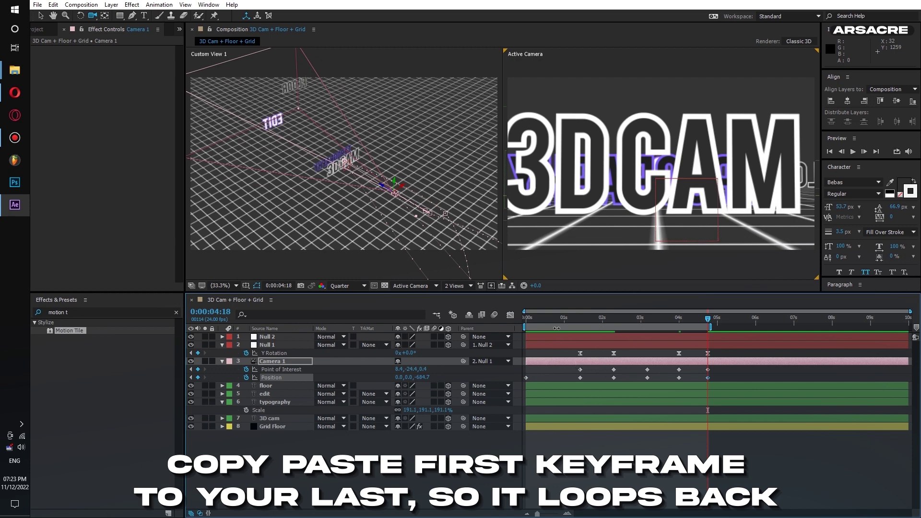
- Preview the loop, then return to the 4:18 loop end
{"action": "key", "text": "space"}
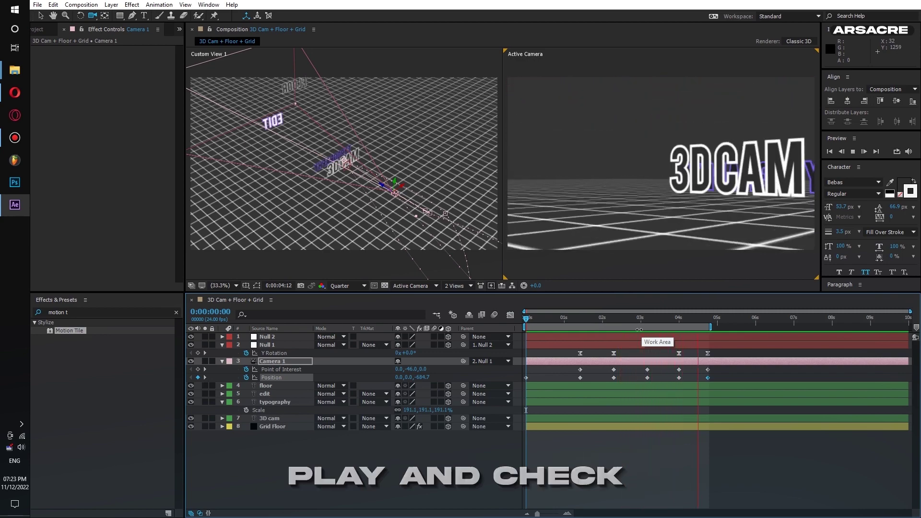
{"action": "left_click", "coordinate": [679, 318]}
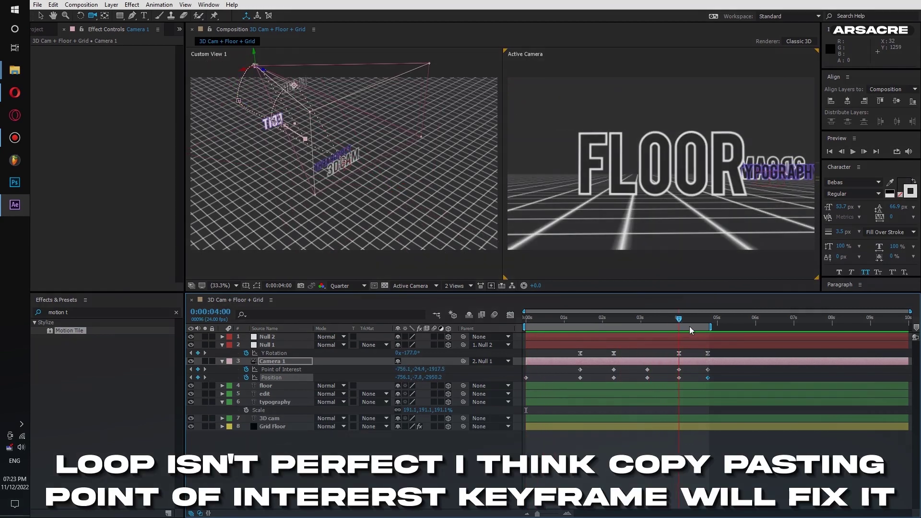
{"action": "left_click", "coordinate": [707, 334]}
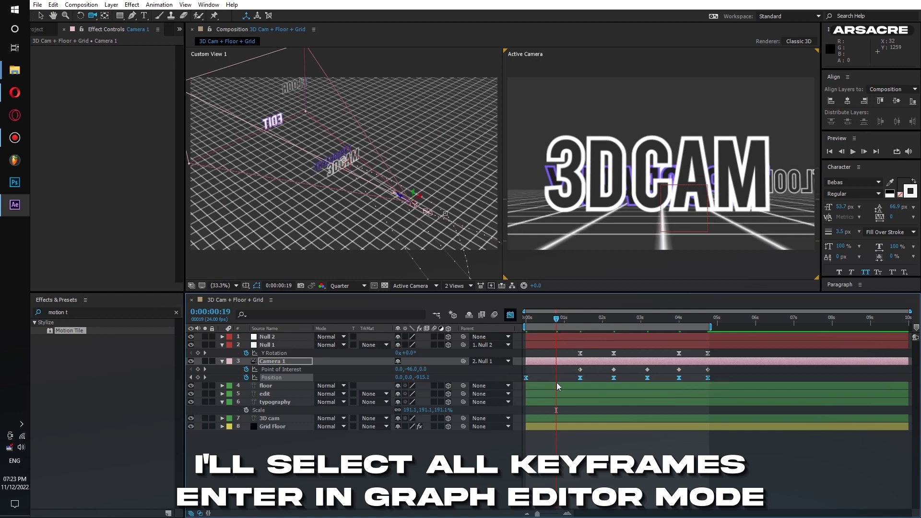
- In the Graph Editor, soften the first camera Position speed curve and preview it
{"action": "key", "text": "shift+F3"}
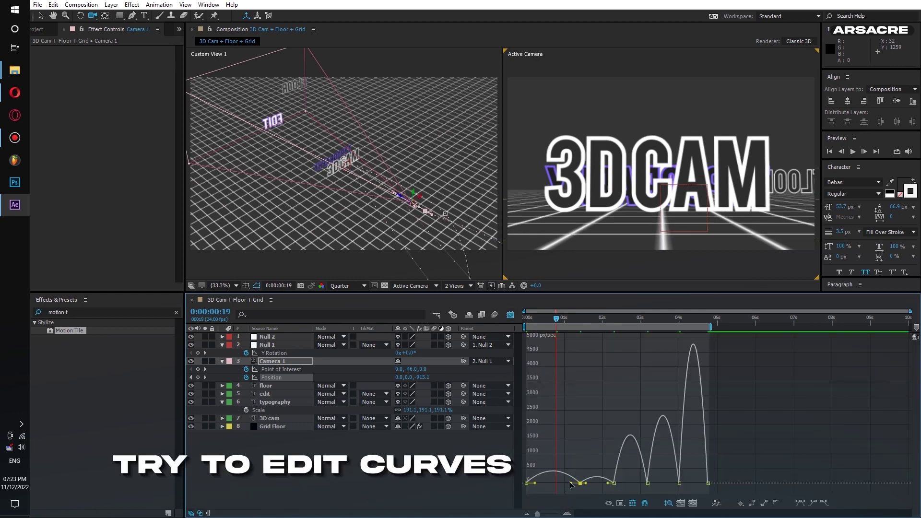
{"action": "left_click_drag", "start_coordinate": [570, 485], "coordinate": [541, 489]}
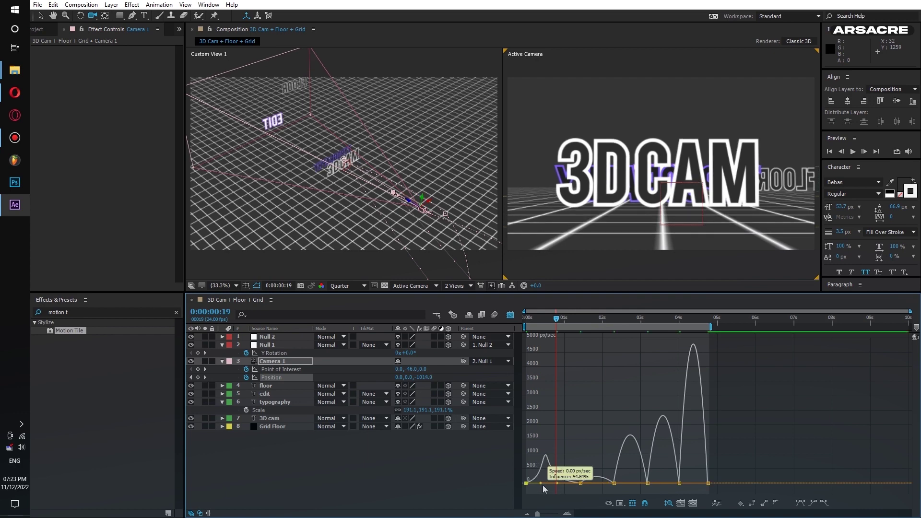
{"action": "left_click", "coordinate": [531, 318]}
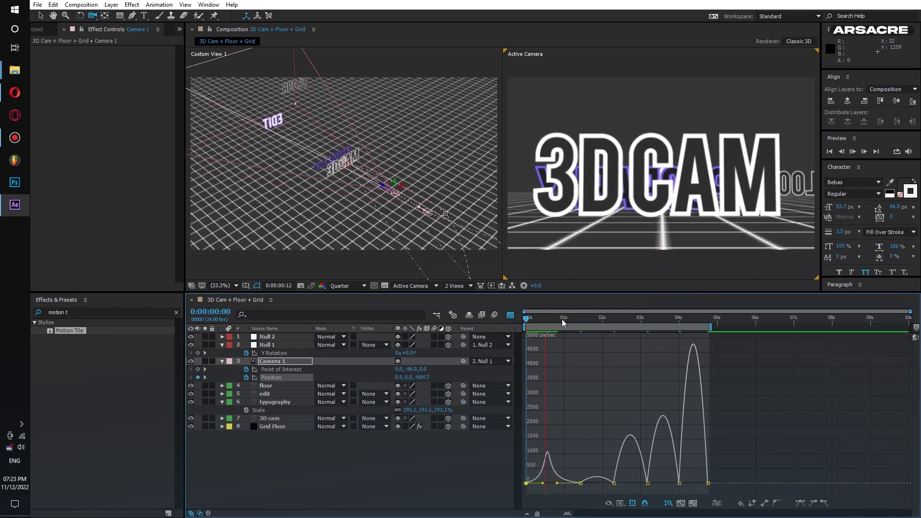
{"action": "key", "text": "space"}
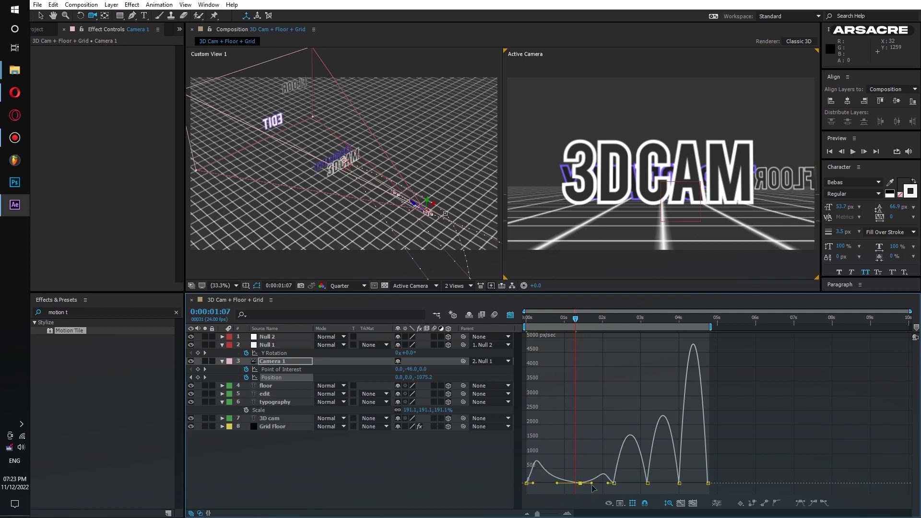
{"action": "key", "text": "space"}
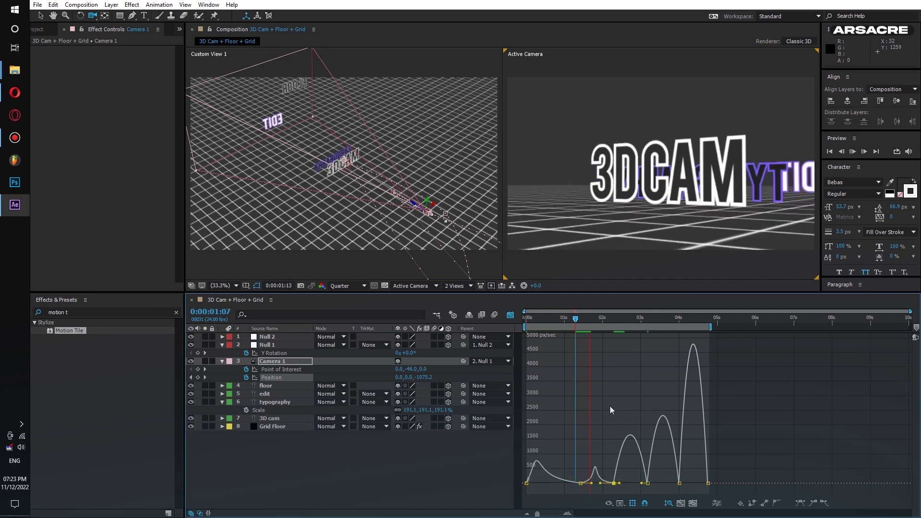
{"action": "left_click", "coordinate": [583, 321]}
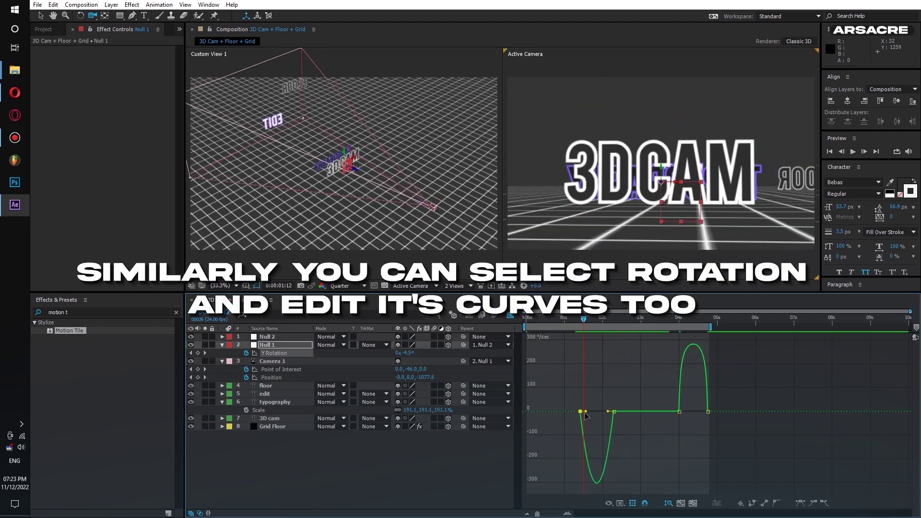
- Lengthen the ease on Null 1's Y Rotation keyframe, preview from 1:07, and toggle the speed graph
{"action": "left_click_drag", "start_coordinate": [585, 411], "coordinate": [608, 398]}
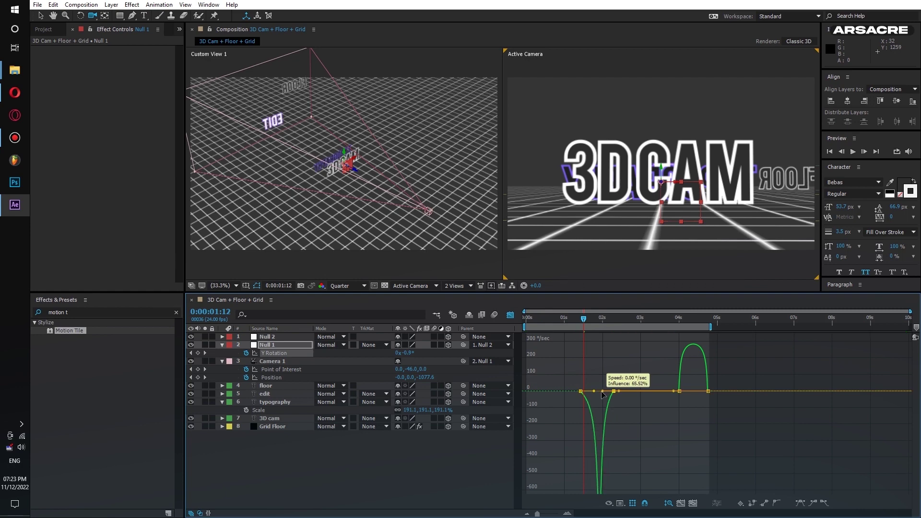
{"action": "key", "text": "space"}
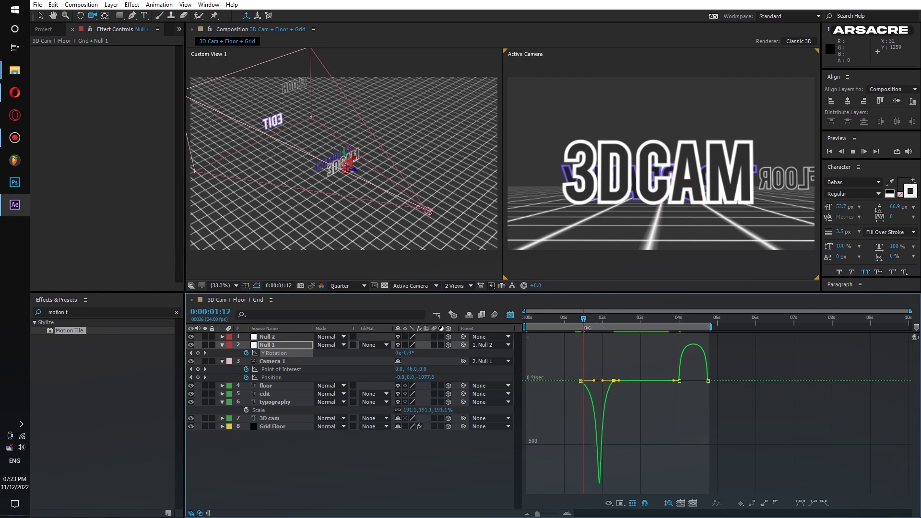
{"action": "left_click_drag", "start_coordinate": [589, 325], "coordinate": [582, 324]}
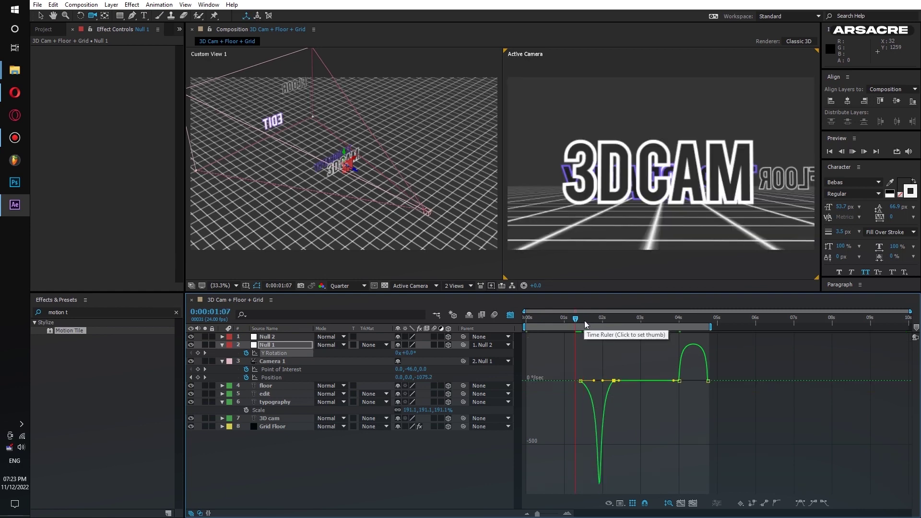
{"action": "key", "text": "space"}
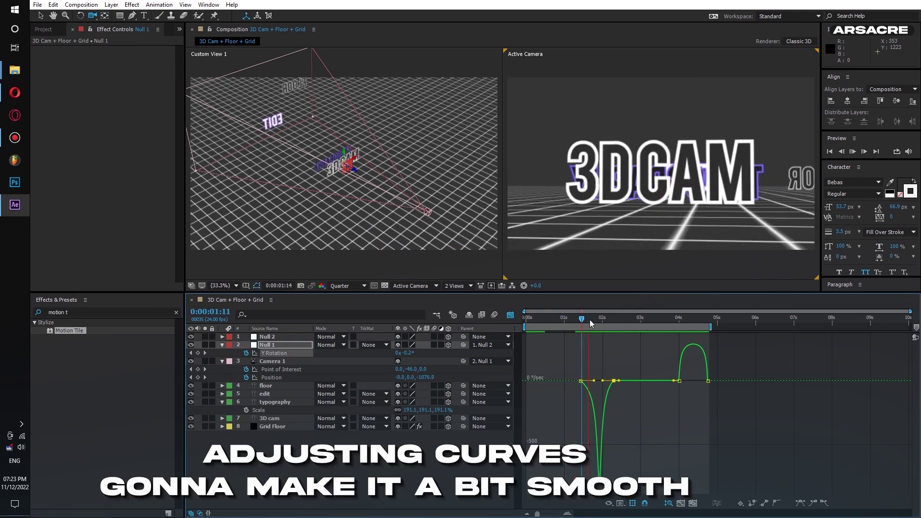
{"action": "left_click", "coordinate": [512, 317]}
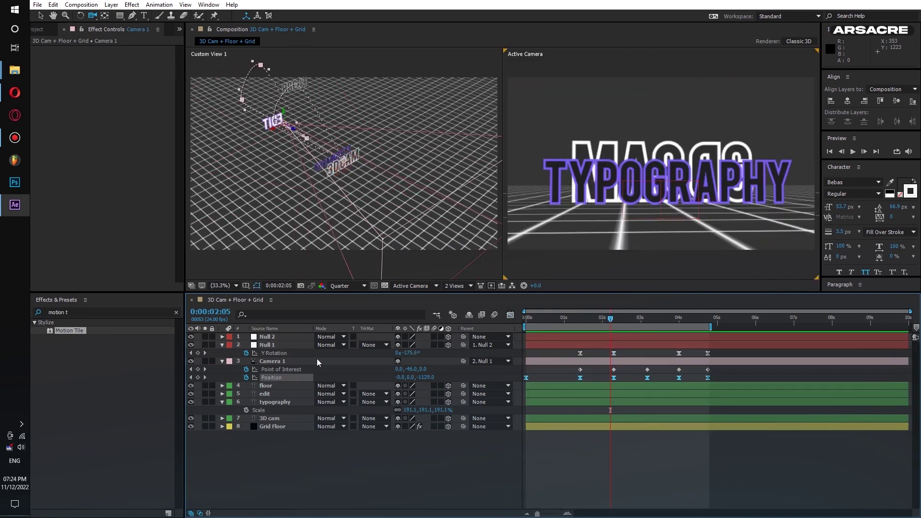
{"action": "left_click", "coordinate": [508, 315]}
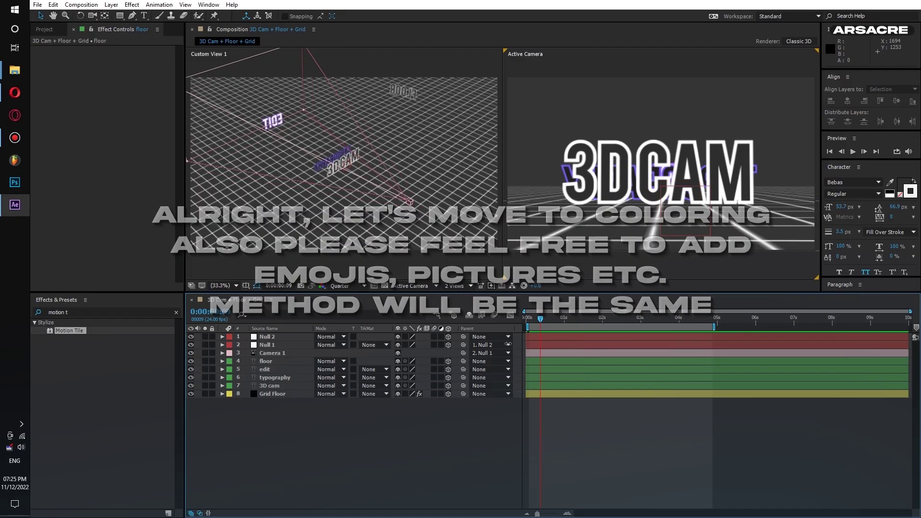
- Create a solid named particles and apply CC Particle World to it
{"action": "right_click", "coordinate": [384, 336]}
{"action": "mouse_move", "coordinate": [432, 337]}
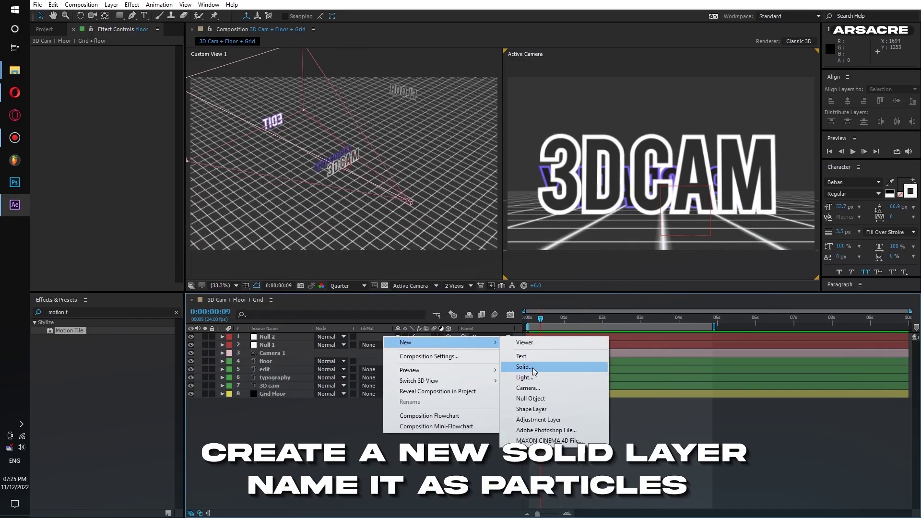
{"action": "left_click", "coordinate": [523, 367]}
{"action": "type", "text": "particles"}
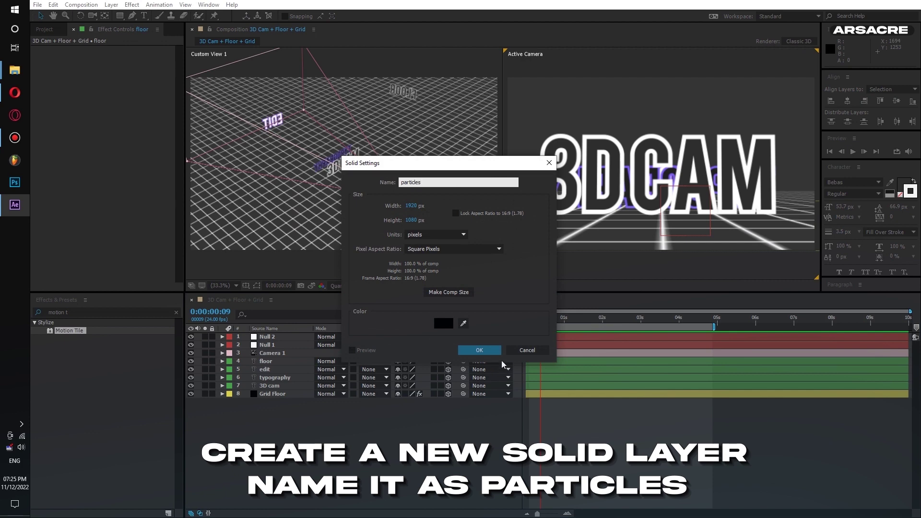
{"action": "left_click", "coordinate": [479, 350]}
{"action": "left_click", "coordinate": [105, 312]}
{"action": "type", "text": "pa"}
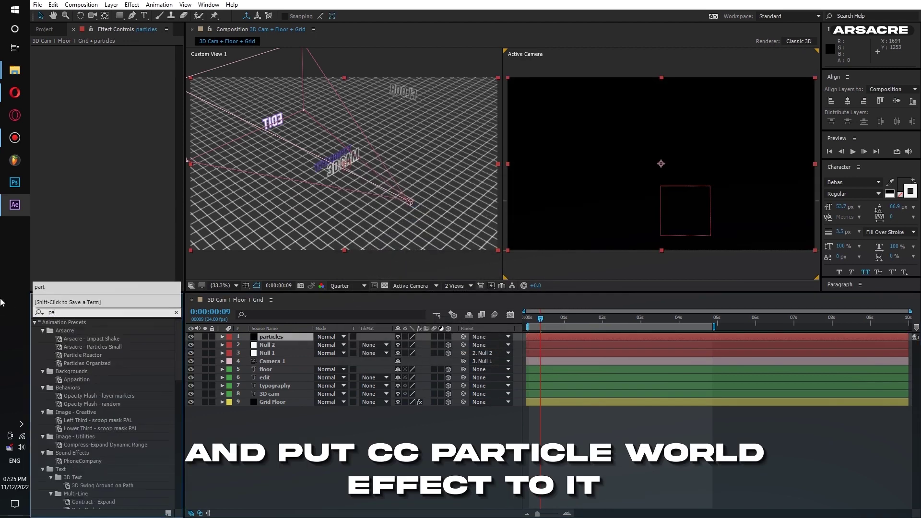
{"action": "type", "text": "rticles"}
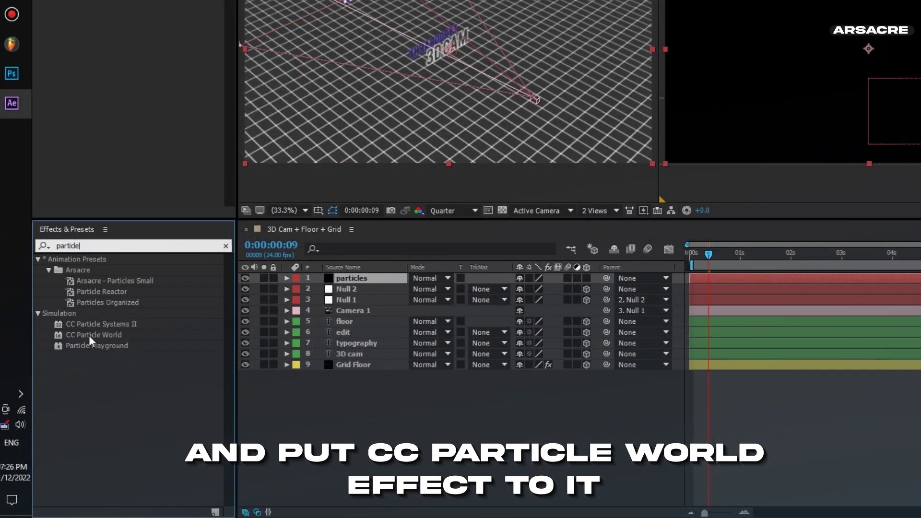
{"action": "left_click_drag", "start_coordinate": [89, 335], "coordinate": [353, 299]}
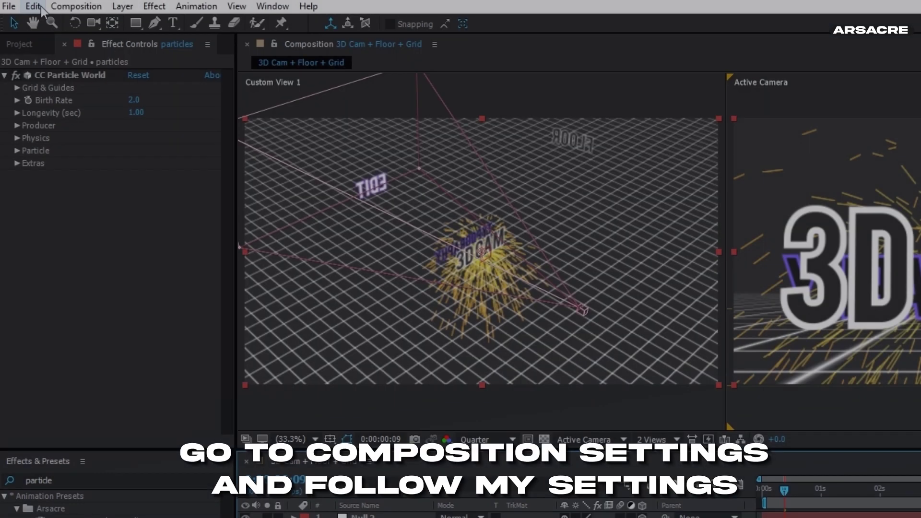
- Set the composition background colour to black (000000)
{"action": "left_click", "coordinate": [39, 7]}
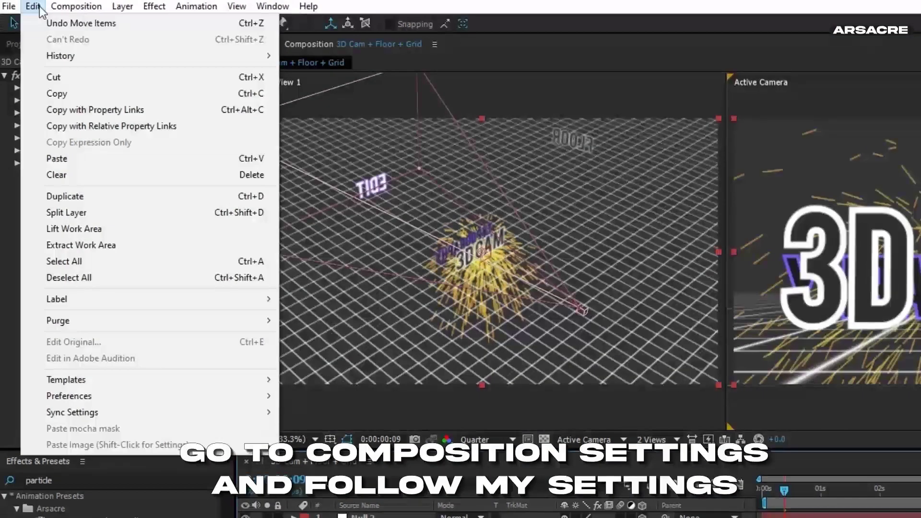
{"action": "left_click", "coordinate": [91, 46]}
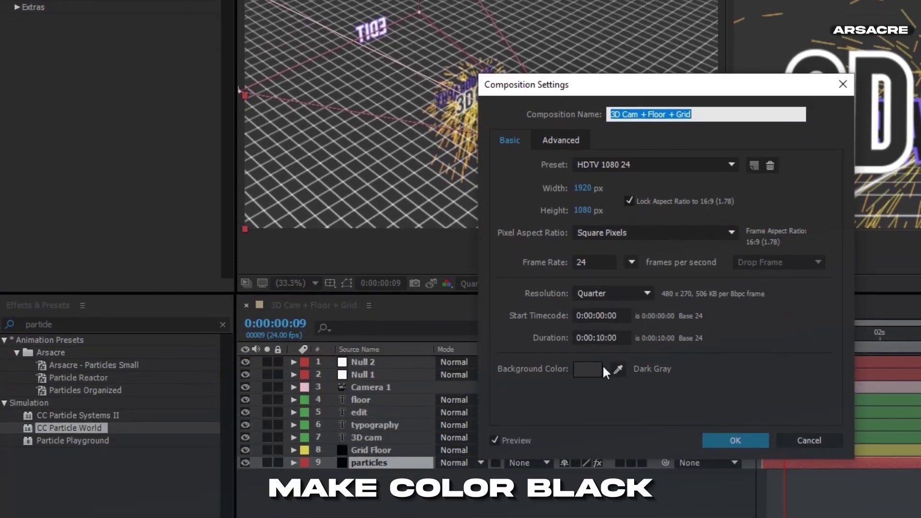
{"action": "left_click", "coordinate": [597, 369]}
{"action": "type", "text": "000000"}
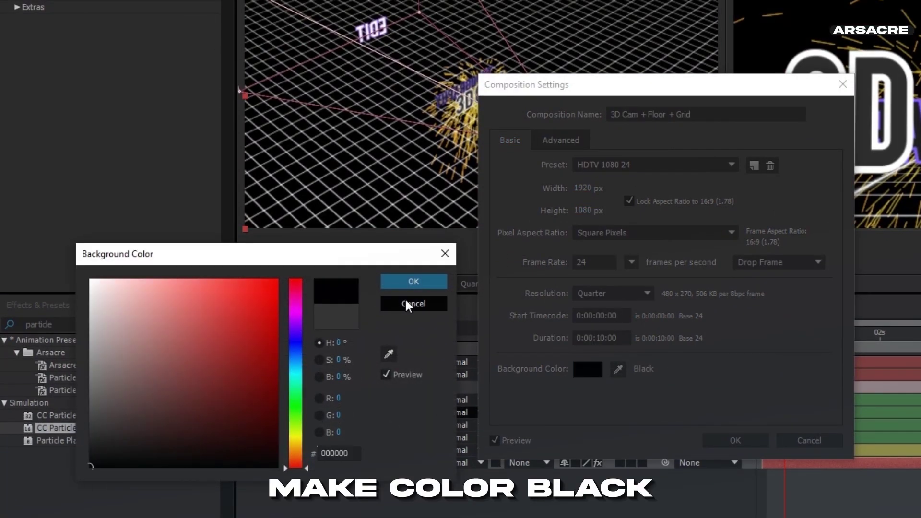
{"action": "key", "text": "Return"}
{"action": "left_click", "coordinate": [718, 438]}
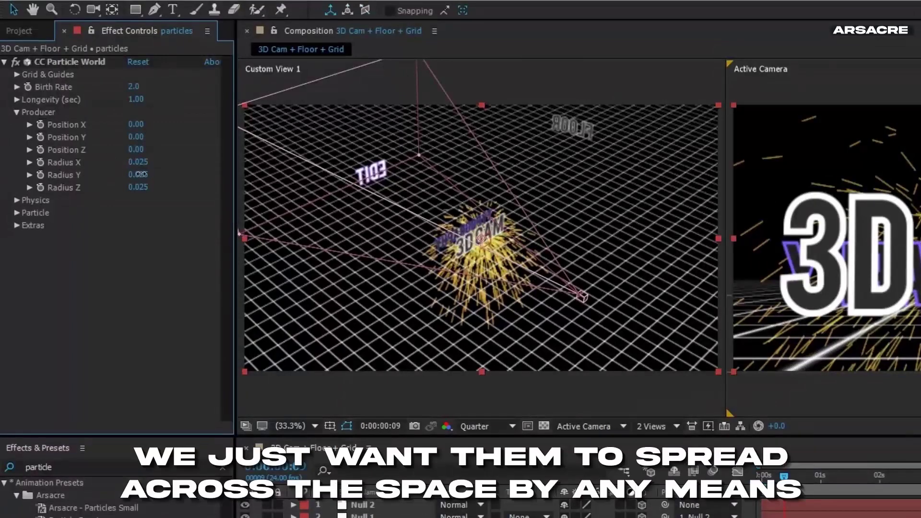
- Spread the particles vertically and make them Faded Sphere particles with white birth and death colours
{"action": "left_click_drag", "start_coordinate": [138, 175], "coordinate": [180, 201]}
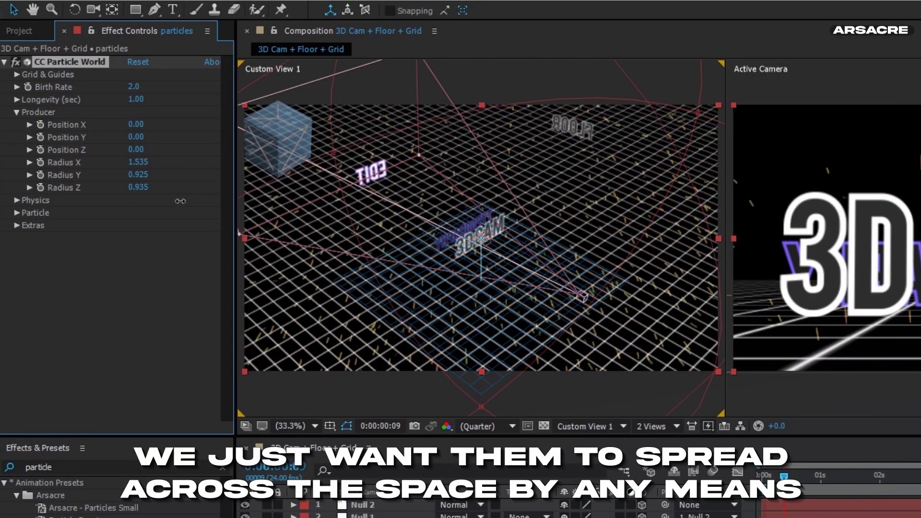
{"action": "left_click", "coordinate": [14, 112]}
{"action": "left_click", "coordinate": [17, 137]}
{"action": "left_click", "coordinate": [154, 149]}
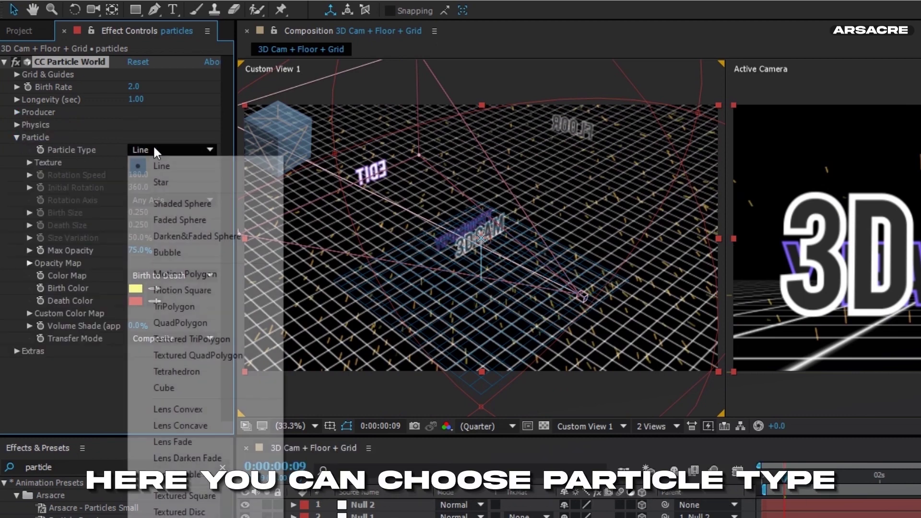
{"action": "left_click", "coordinate": [173, 208]}
{"action": "left_click", "coordinate": [136, 277]}
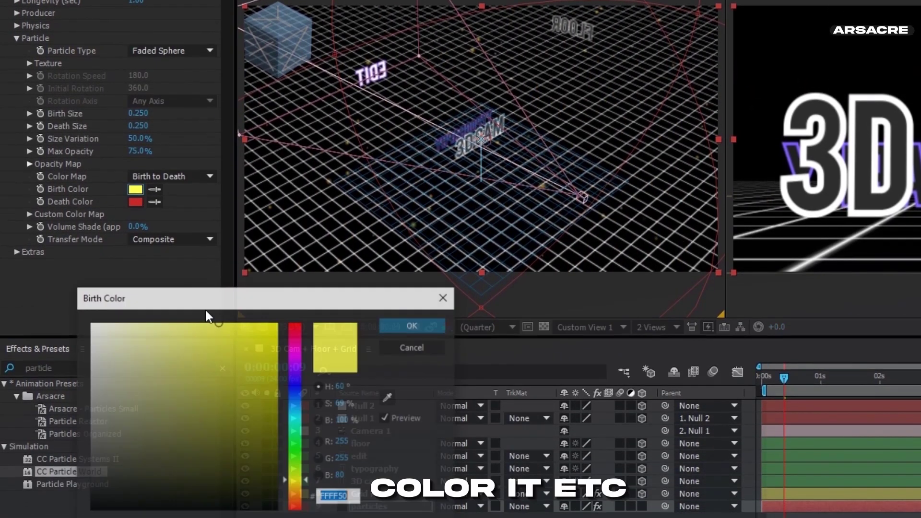
{"action": "key", "text": "Return"}
{"action": "left_click", "coordinate": [135, 199]}
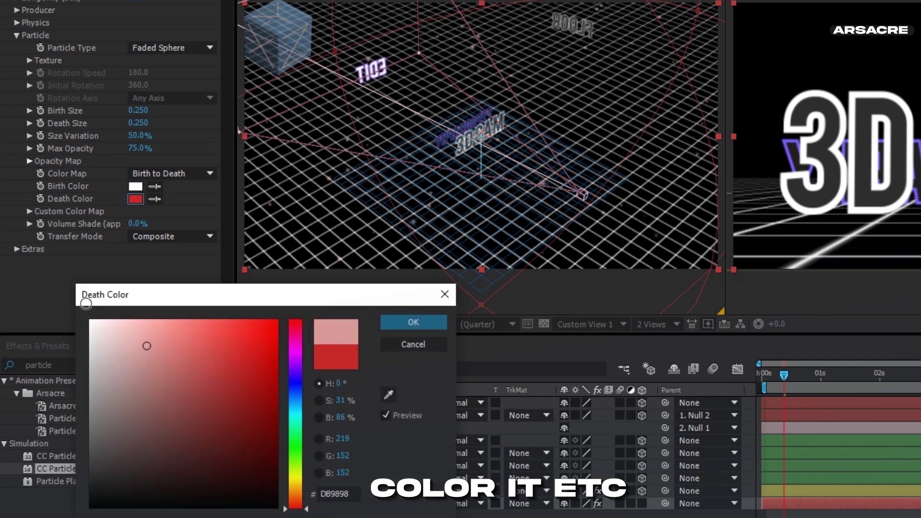
{"action": "type", "text": "FFFFFF"}
{"action": "key", "text": "Return"}
{"action": "left_click", "coordinate": [17, 35]}
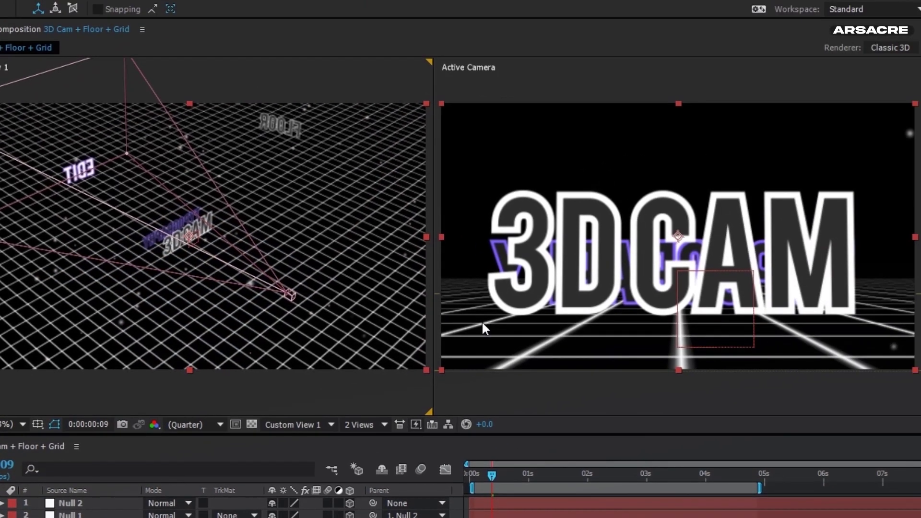
- Set particle velocity to 0.20, gravity 0, and animation to Direction Axis
{"action": "left_click", "coordinate": [519, 474]}
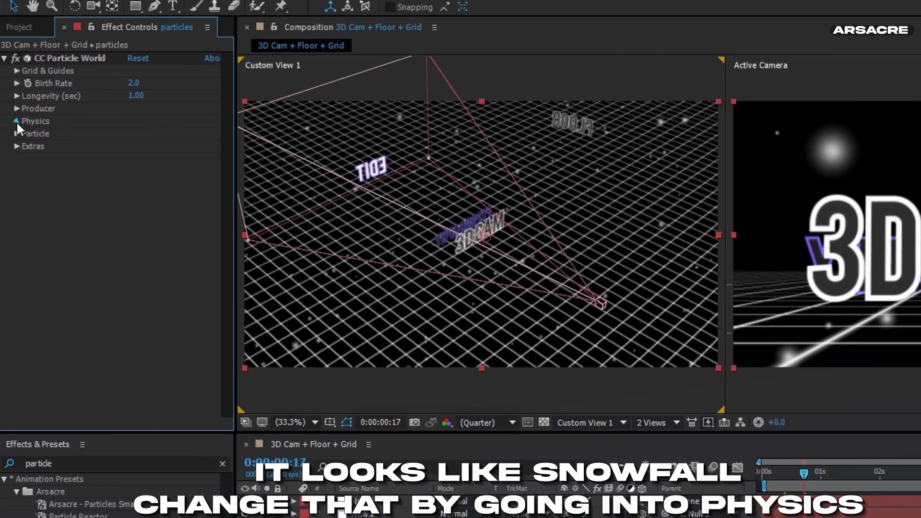
{"action": "left_click", "coordinate": [17, 121]}
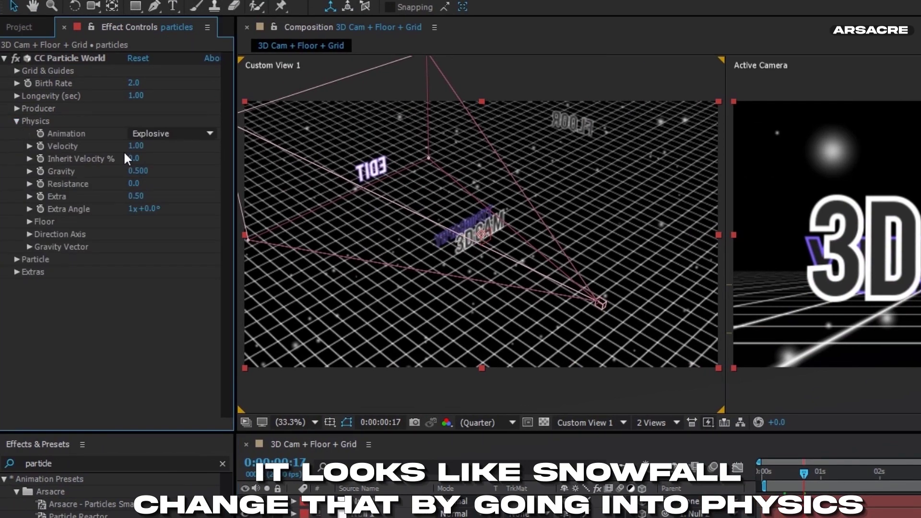
{"action": "type", "text": "0"}
{"action": "key", "text": "Return"}
{"action": "key", "text": "space"}
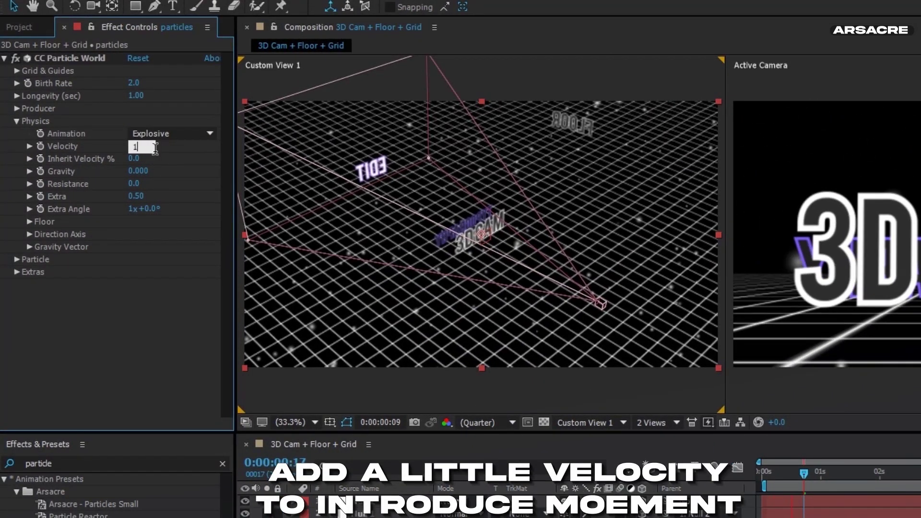
{"action": "key", "text": "Return"}
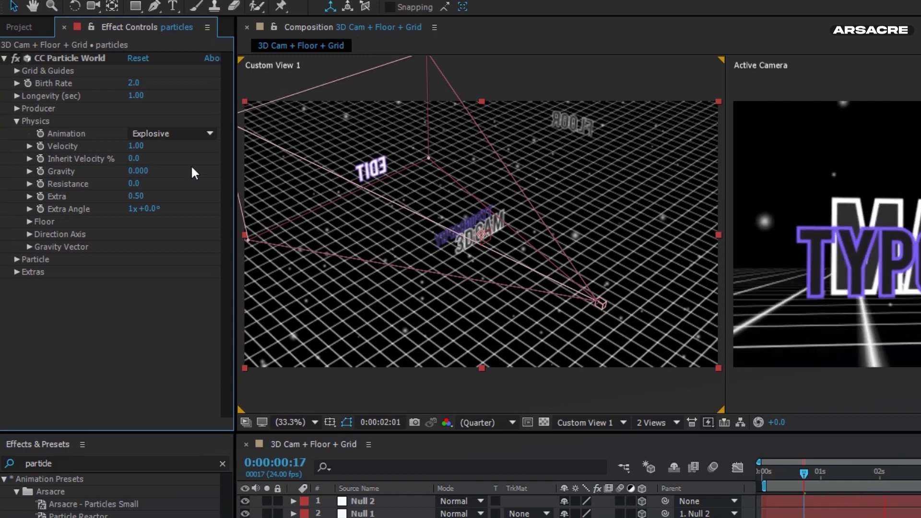
{"action": "left_click", "coordinate": [178, 133]}
{"action": "left_click", "coordinate": [173, 166]}
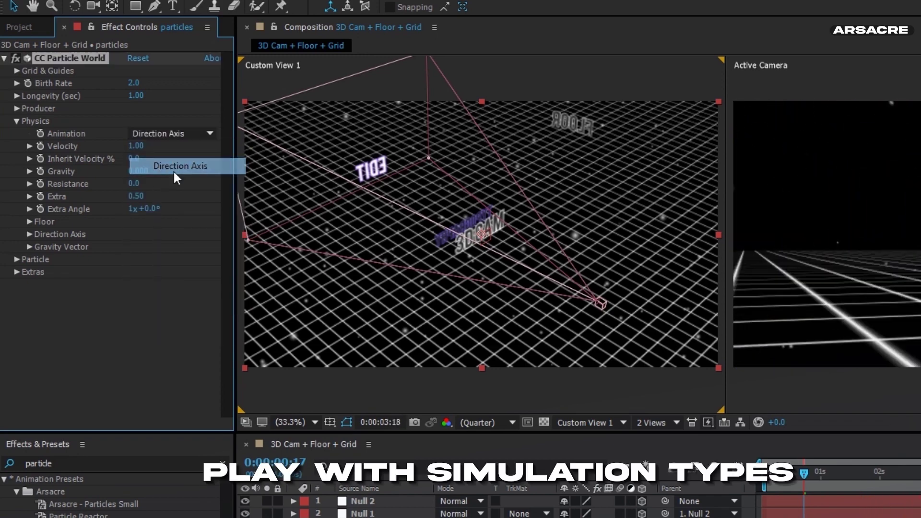
{"action": "left_click", "coordinate": [18, 259]}
{"action": "scroll", "coordinate": [54, 261], "scroll_direction": "down", "scroll_amount": 2}
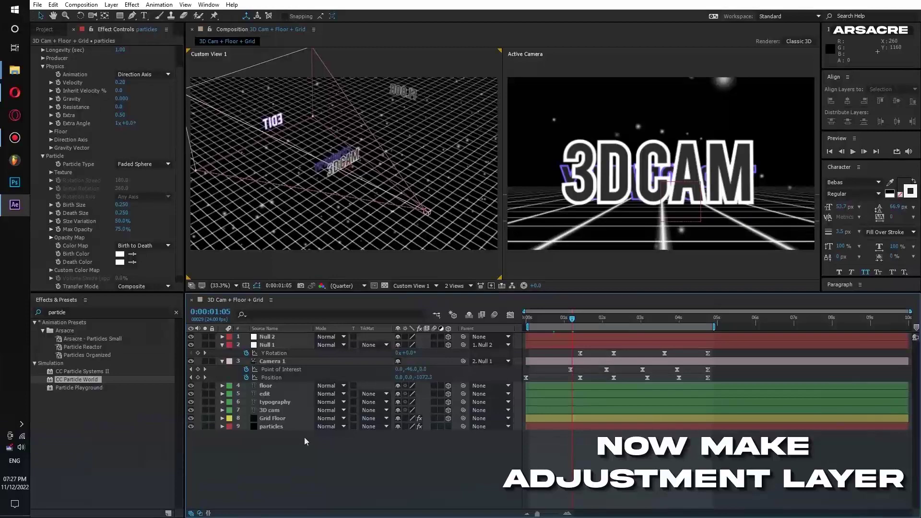
{"action": "right_click", "coordinate": [311, 455]}
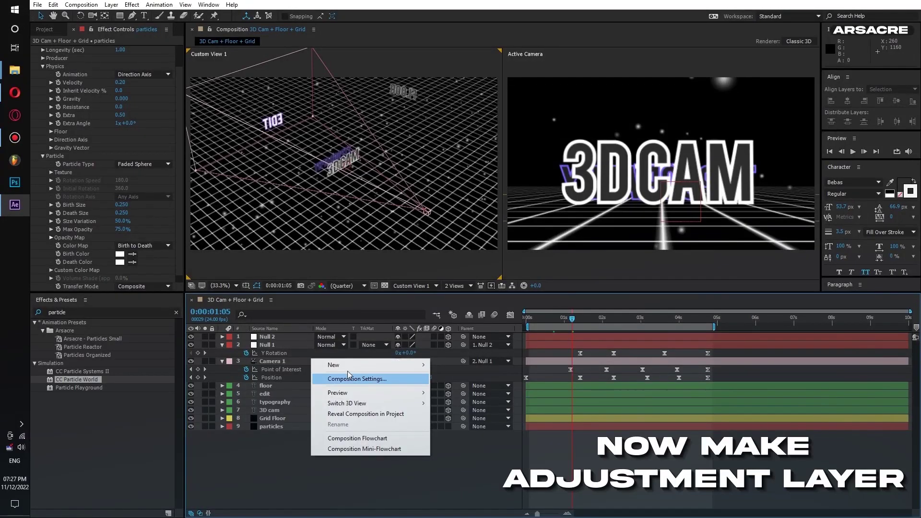
- Add an adjustment layer named Glow and apply a Glow effect to it
{"action": "mouse_move", "coordinate": [355, 365]}
{"action": "left_click", "coordinate": [467, 442]}
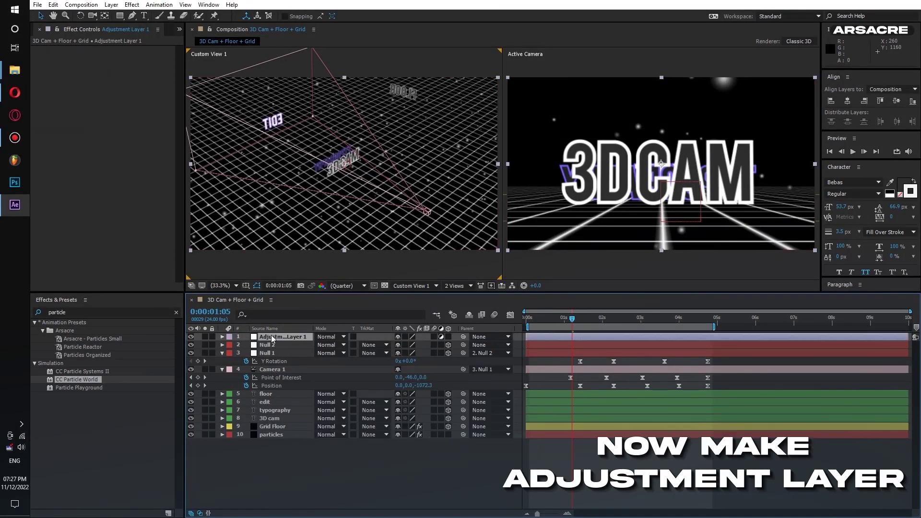
{"action": "key", "text": "Return"}
{"action": "type", "text": "Glow"}
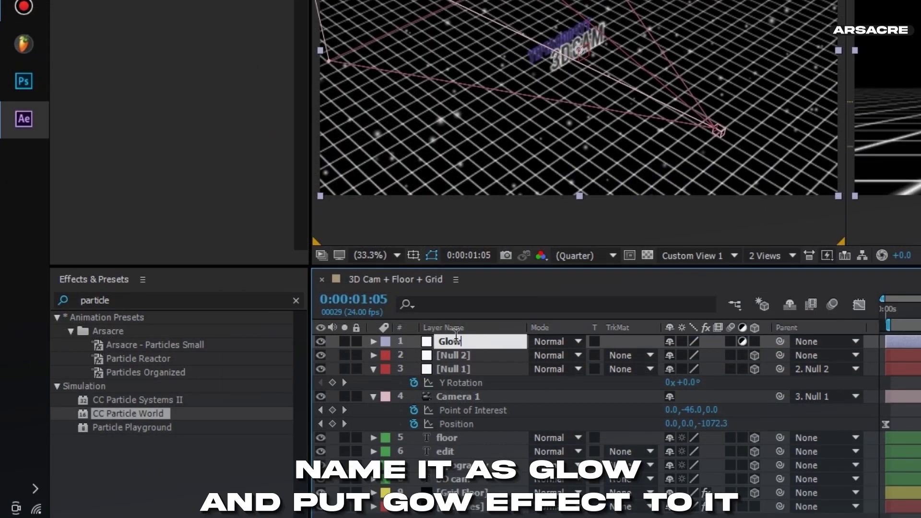
{"action": "type", "text": "Glow"}
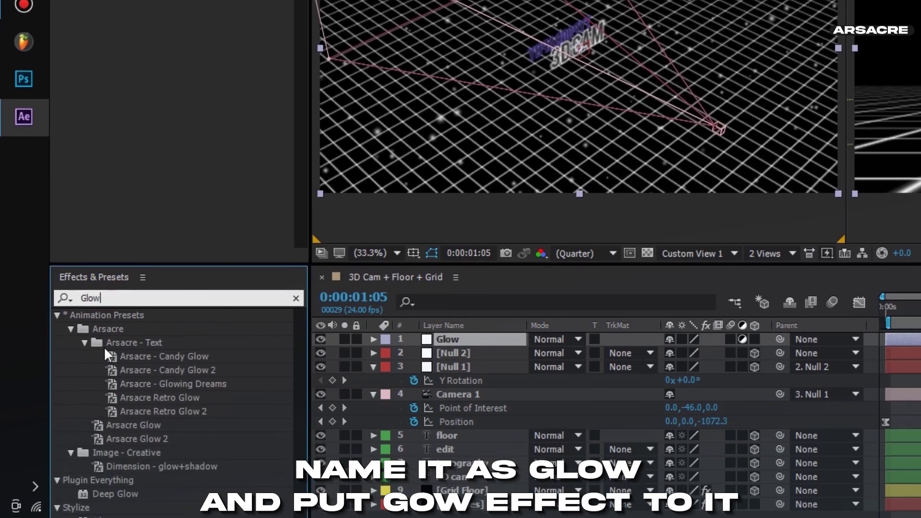
{"action": "left_click_drag", "start_coordinate": [101, 462], "coordinate": [364, 379]}
{"action": "left_click_drag", "start_coordinate": [488, 283], "coordinate": [487, 282]}
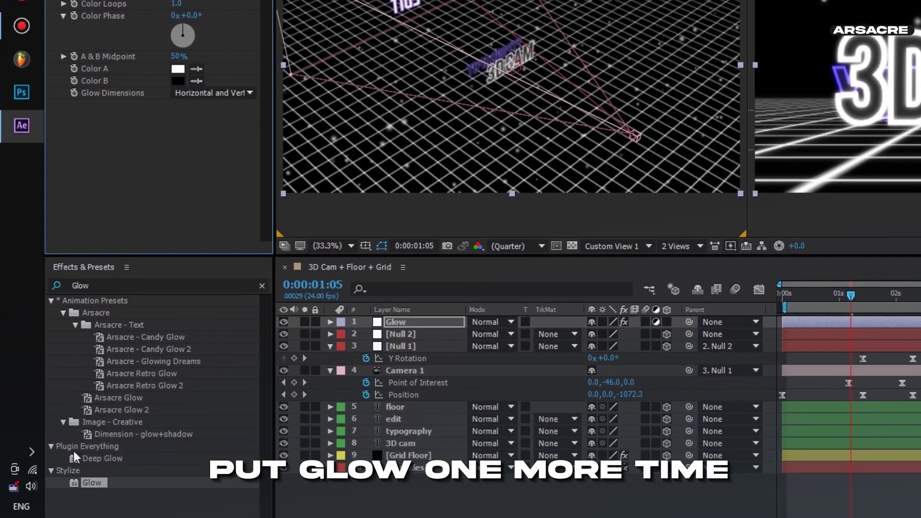
- Add a second Glow effect with radius 409 and collapse both effects
{"action": "double_click", "coordinate": [84, 484]}
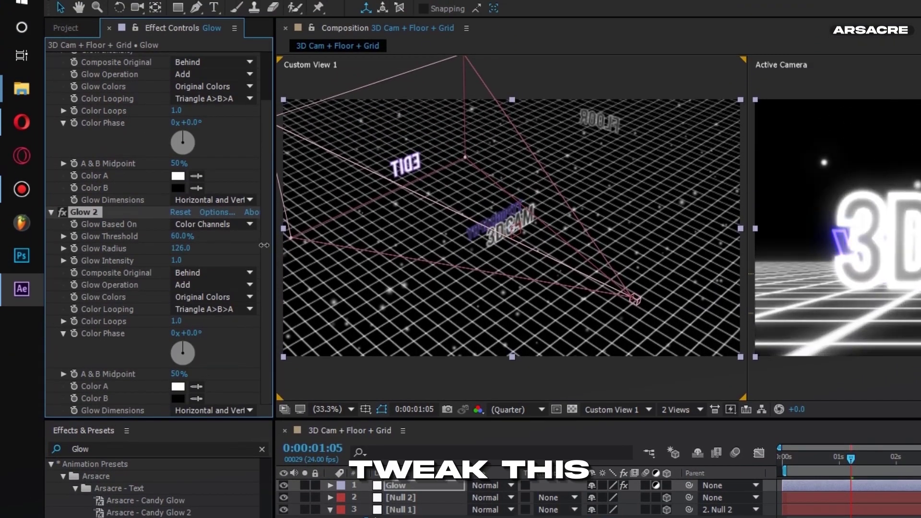
{"action": "left_click_drag", "start_coordinate": [264, 245], "coordinate": [417, 228]}
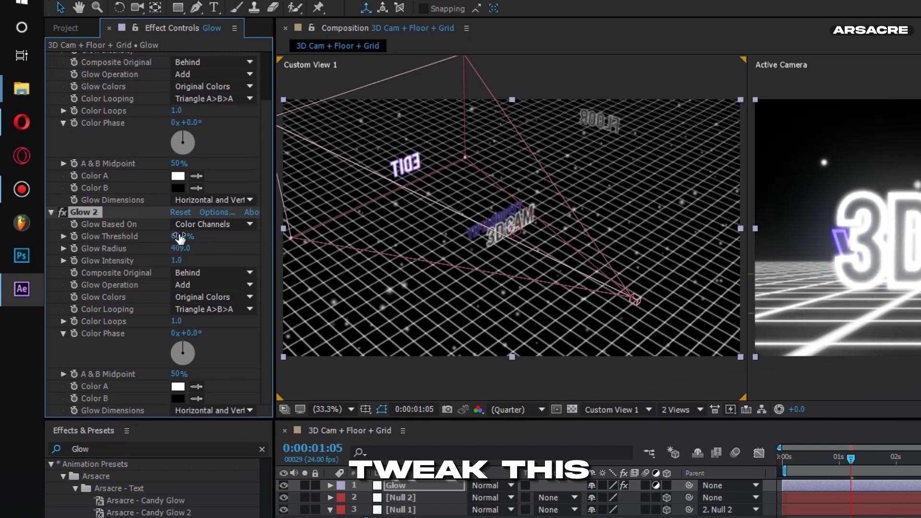
{"action": "scroll", "coordinate": [264, 79], "scroll_direction": "up", "scroll_amount": 3}
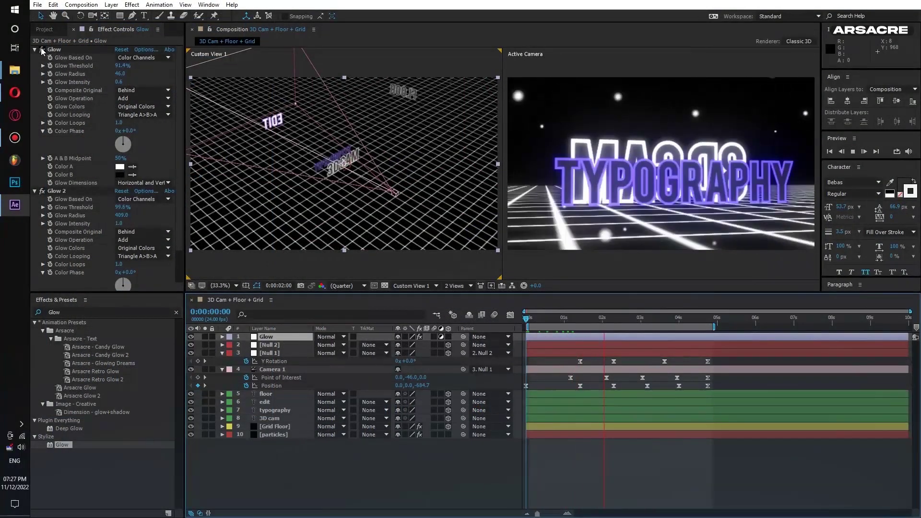
{"action": "left_click", "coordinate": [35, 50]}
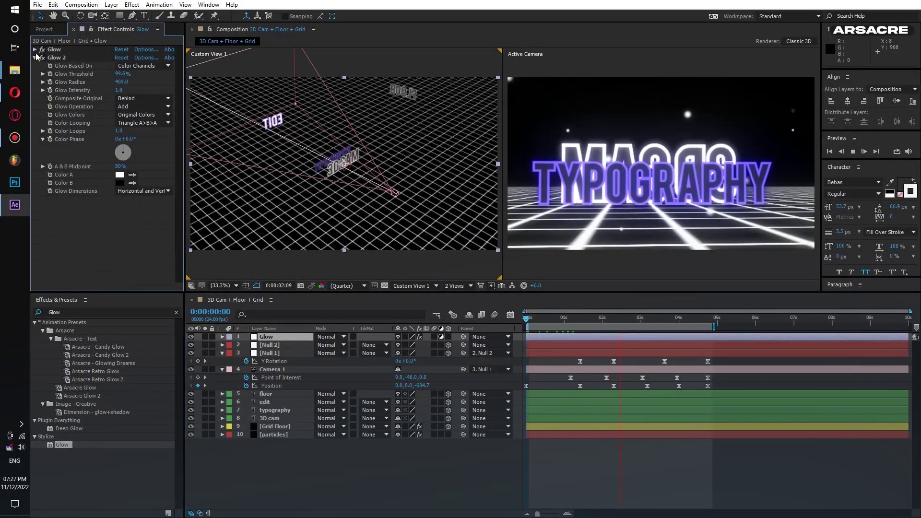
{"action": "left_click", "coordinate": [34, 57]}
{"action": "key", "text": "space"}
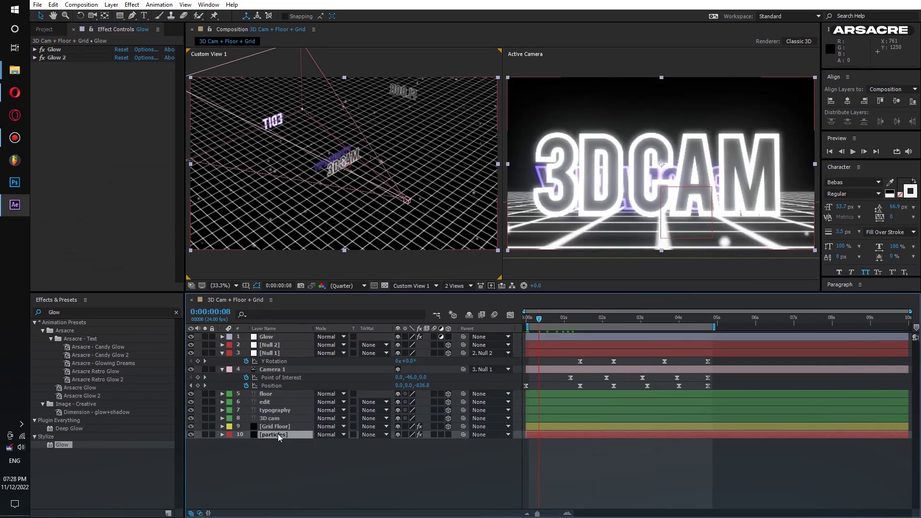
- Invert the Grid Floor grid and thicken its border to 52
{"action": "left_click", "coordinate": [275, 427]}
{"action": "left_click", "coordinate": [118, 115]}
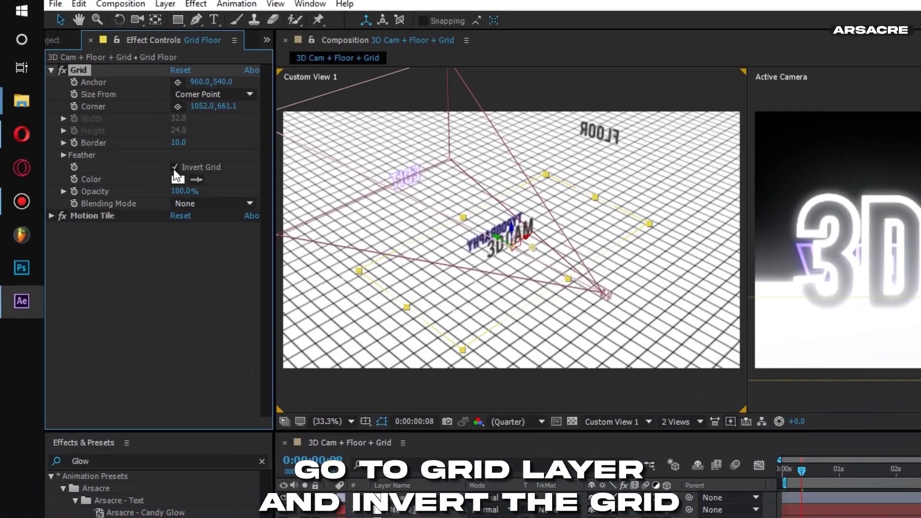
{"action": "left_click", "coordinate": [174, 167]}
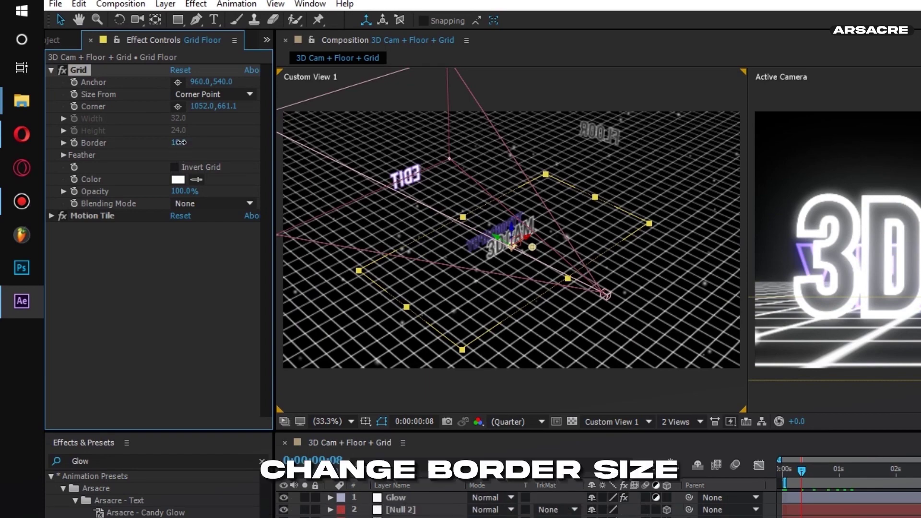
{"action": "left_click_drag", "start_coordinate": [178, 142], "coordinate": [211, 146]}
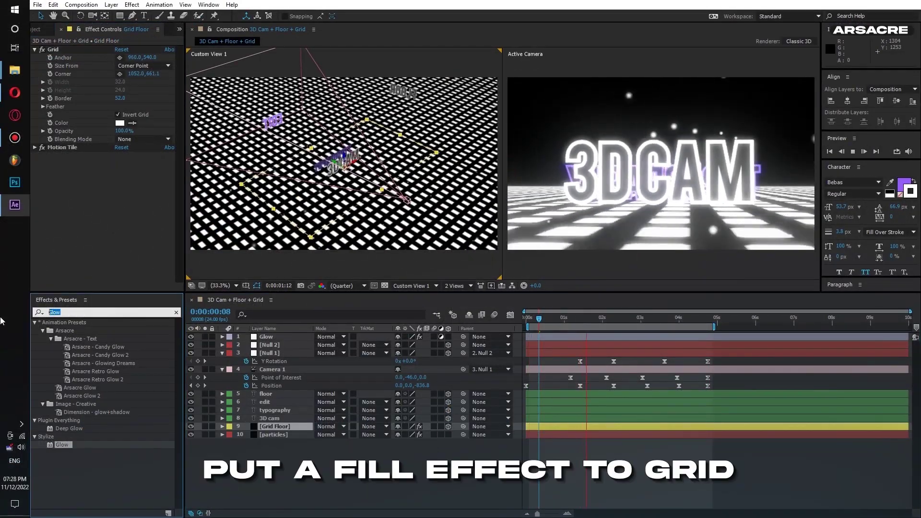
- Add a Fill effect to Grid Floor with colour A200FF
{"action": "double_click", "coordinate": [71, 312]}
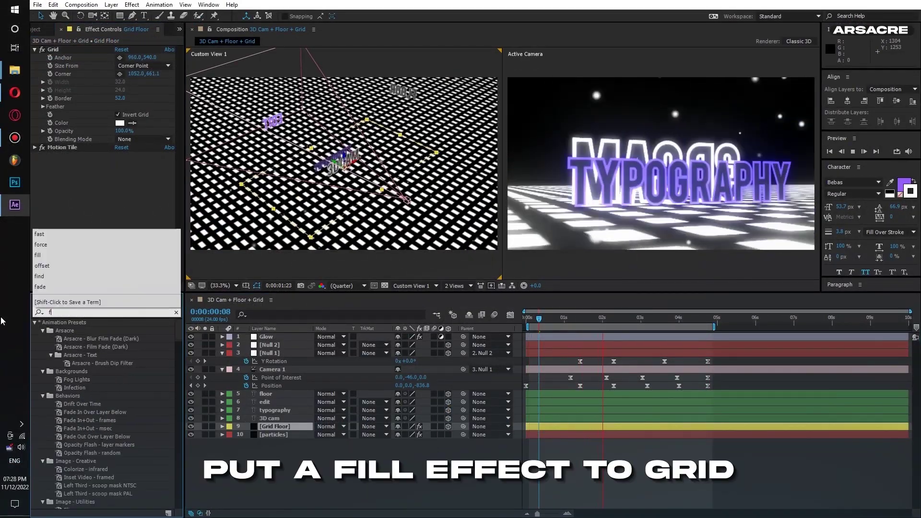
{"action": "type", "text": "fill"}
{"action": "left_click_drag", "start_coordinate": [60, 371], "coordinate": [110, 211]}
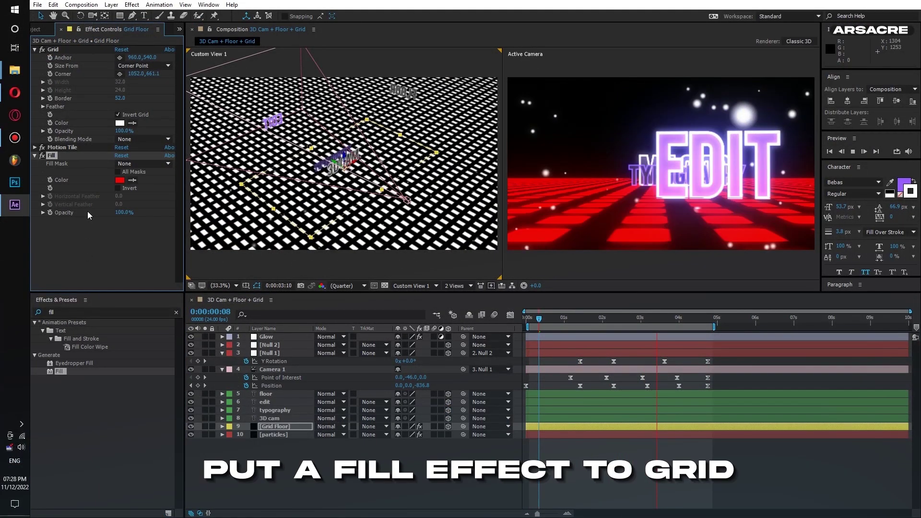
{"action": "left_click", "coordinate": [119, 180]}
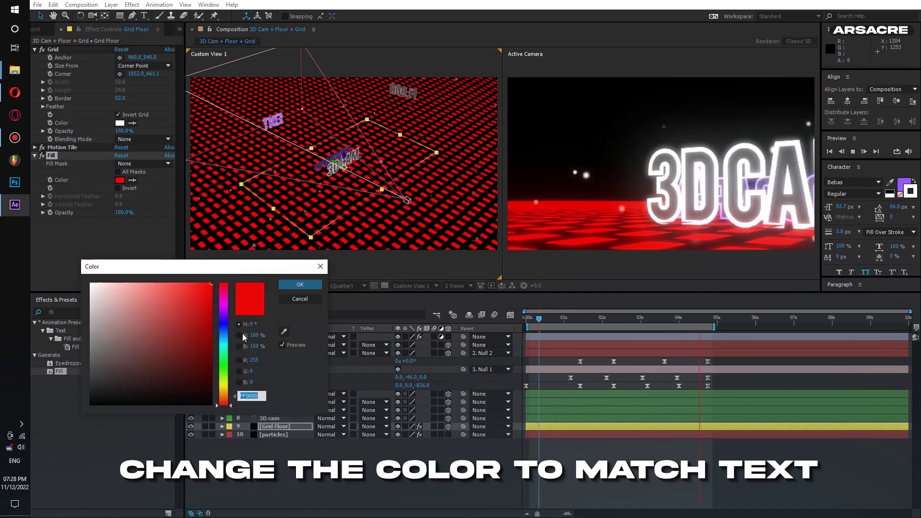
{"action": "left_click", "coordinate": [217, 313]}
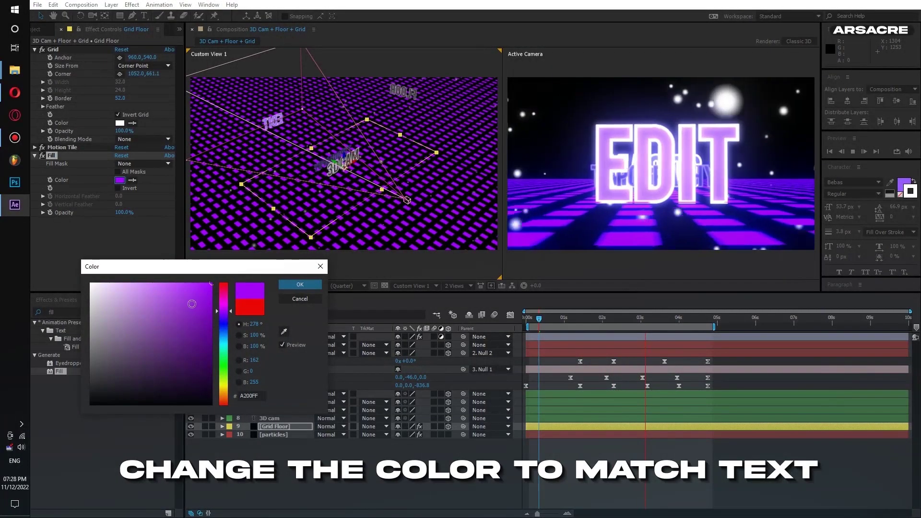
{"action": "left_click", "coordinate": [300, 284]}
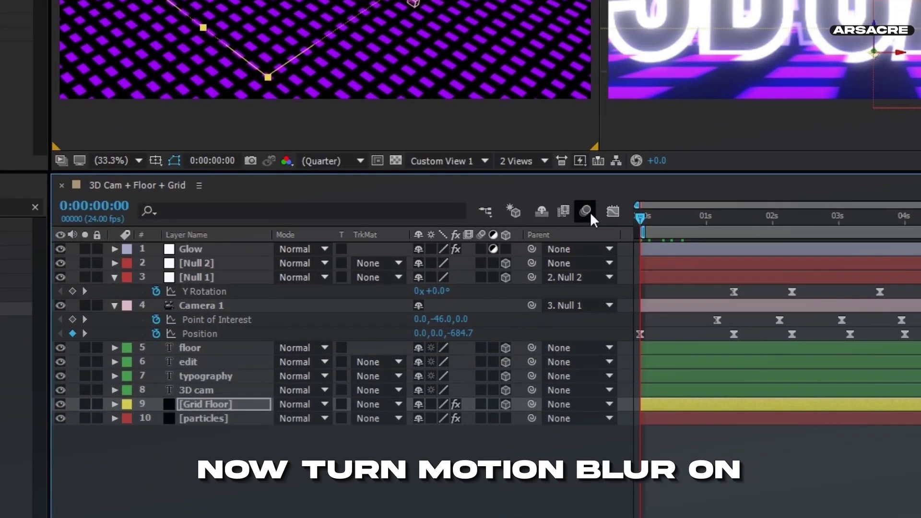
- Turn on composition motion blur and enable it on the floor, 3D cam and Grid Floor layers
{"action": "left_click", "coordinate": [586, 212]}
{"action": "left_click", "coordinate": [479, 348]}
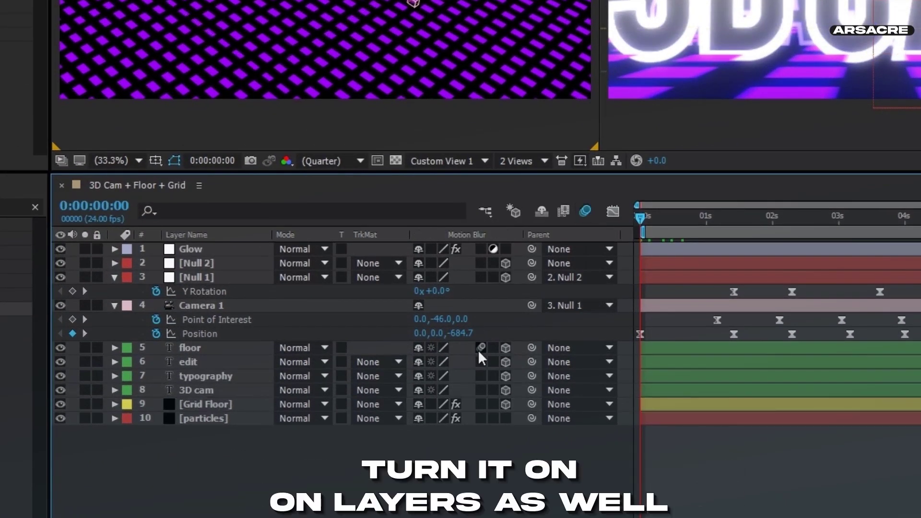
{"action": "left_click", "coordinate": [480, 390]}
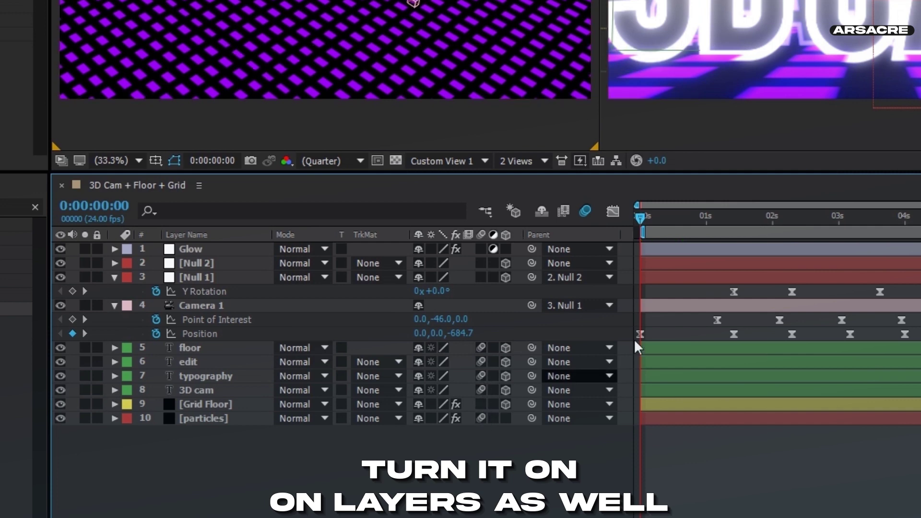
{"action": "left_click", "coordinate": [482, 404]}
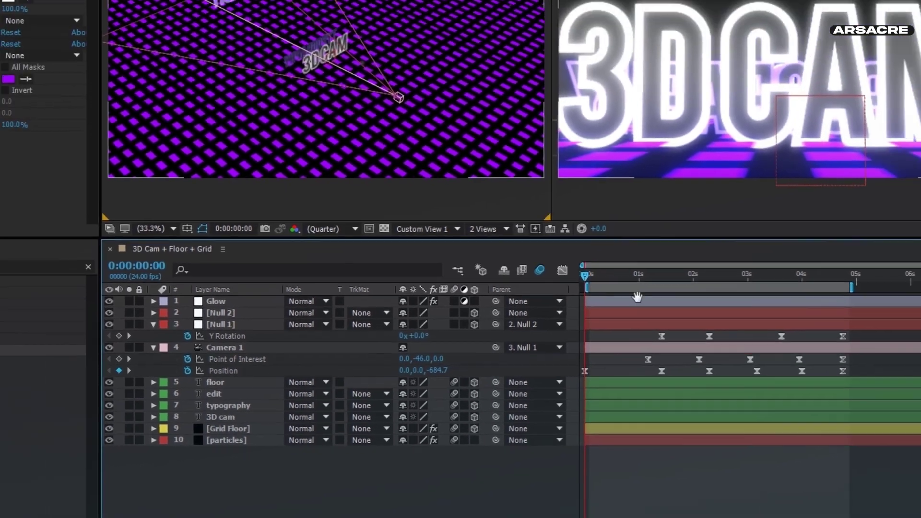